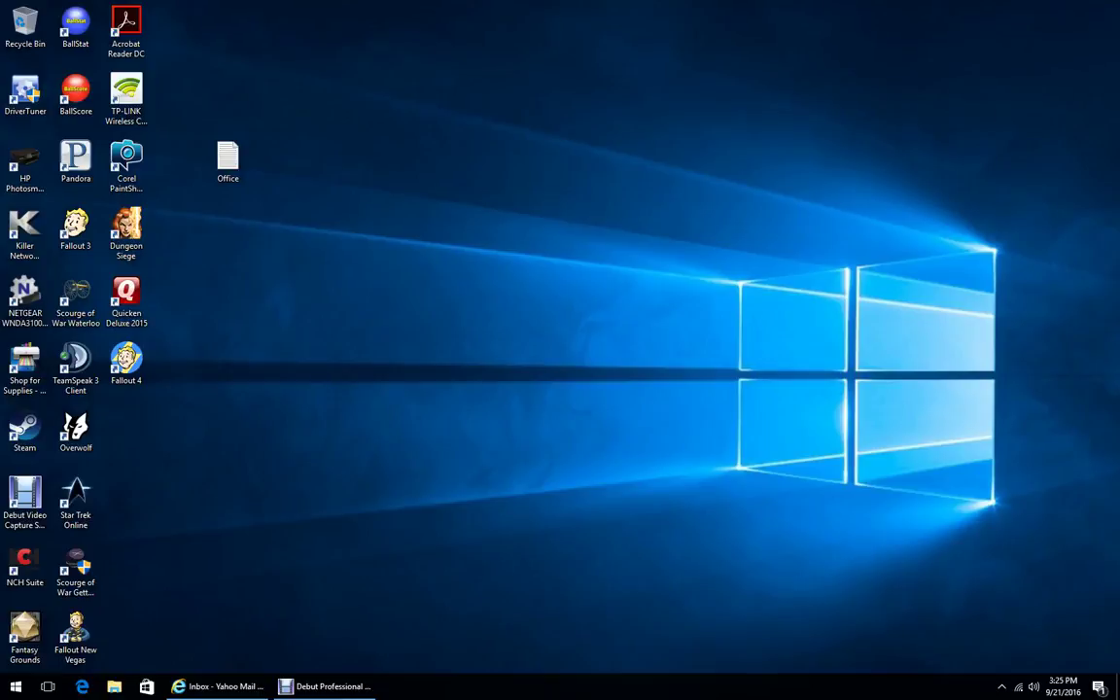
# - Open the recent workbook 1980 Pitching Status Paul from File Explorer and enable its disabled content
pyautogui.click(114, 687)
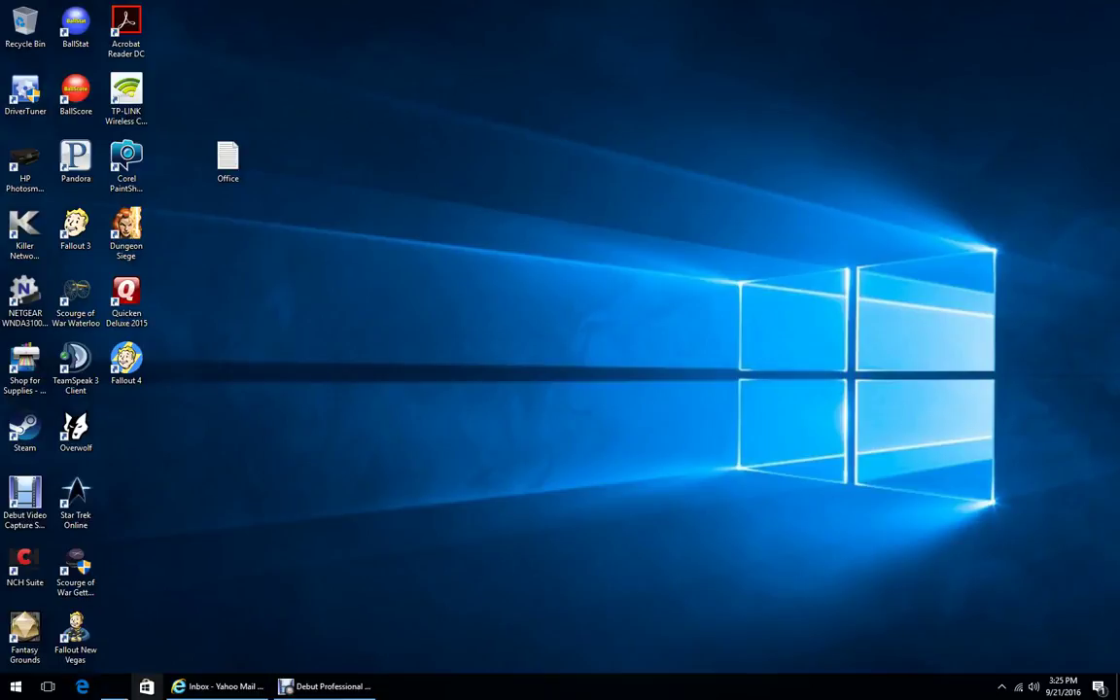
pyautogui.click(112, 687)
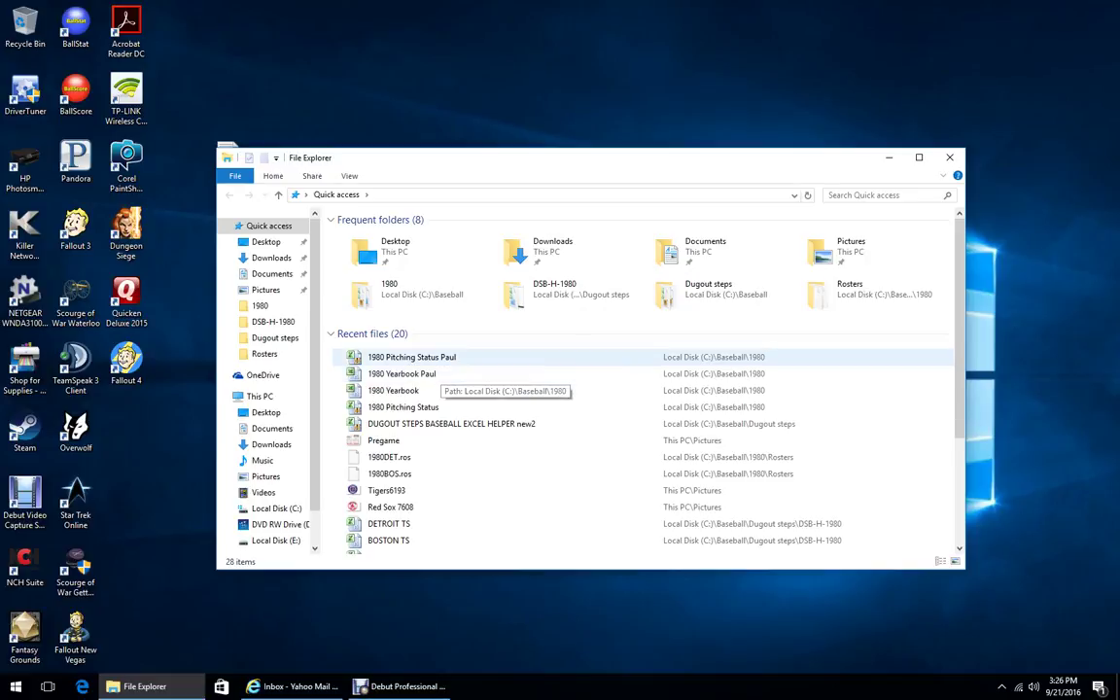
pyautogui.doubleClick(418, 358)
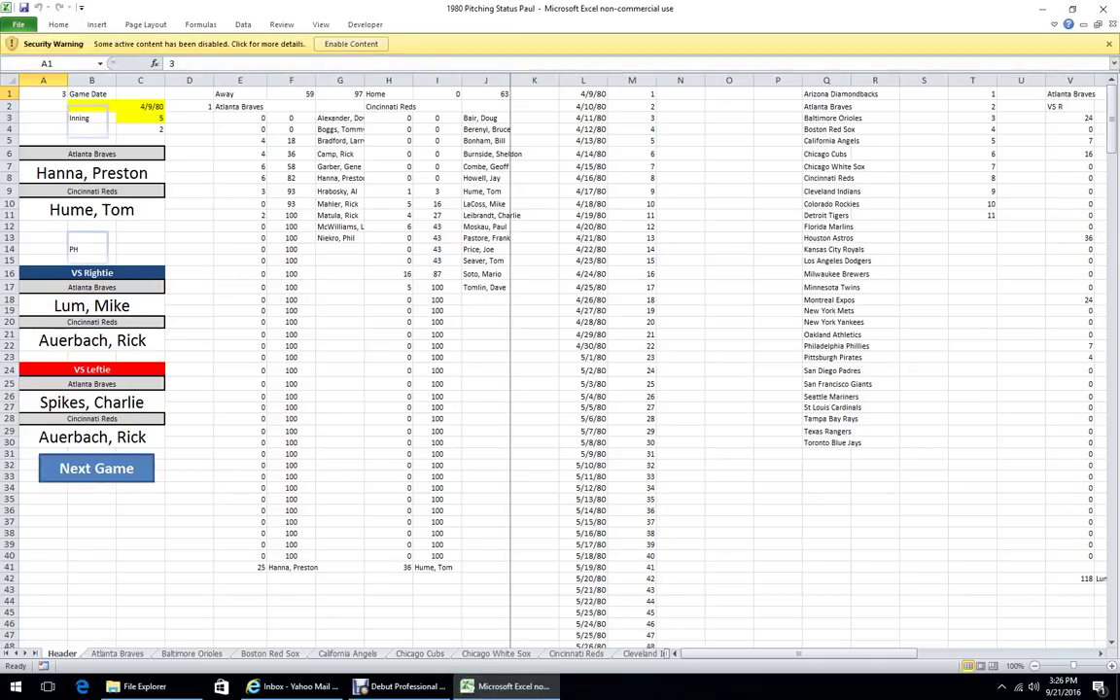
pyautogui.click(351, 44)
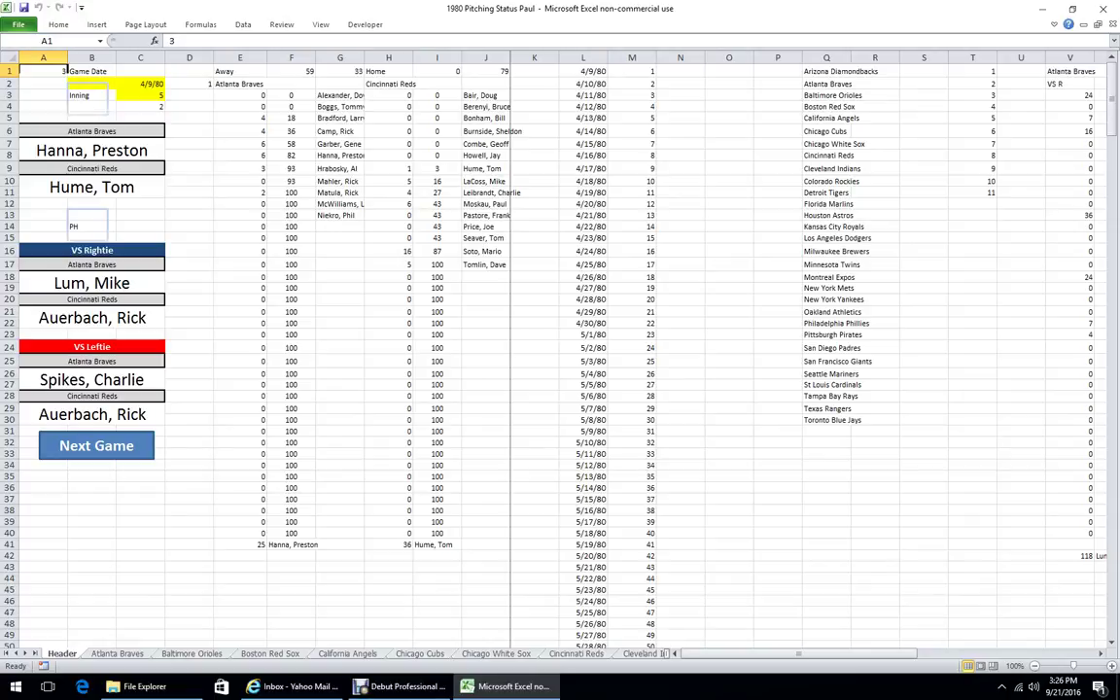
# - Save and close the Pitching Status workbook, and reopen it with its links to other data sources updated
pyautogui.click(1104, 9)
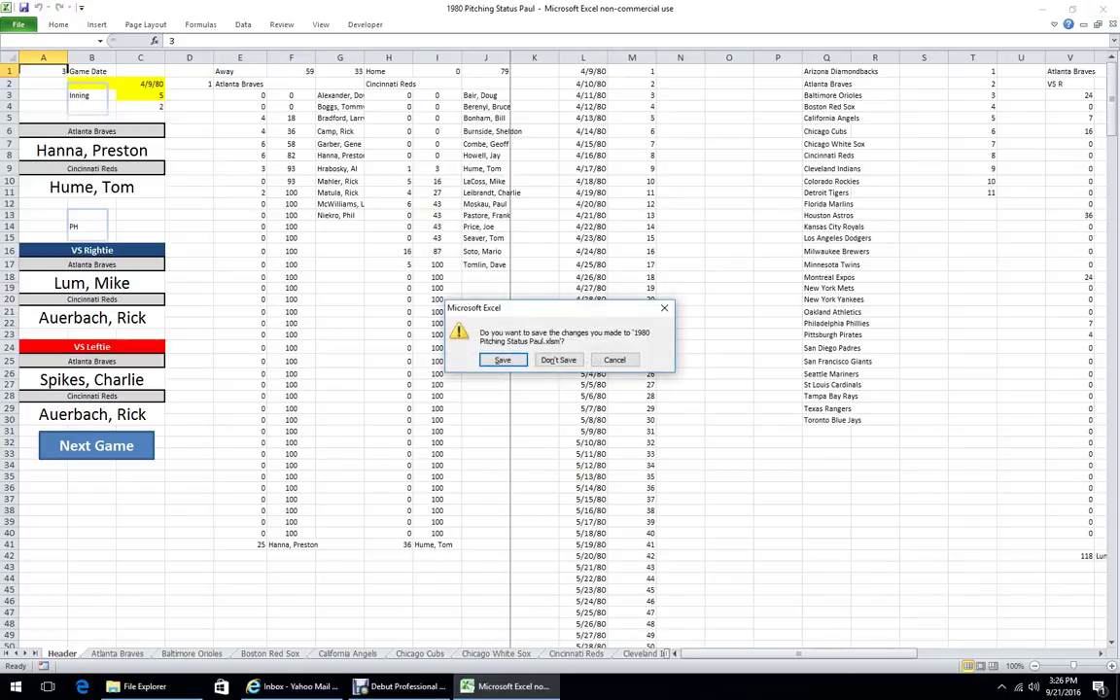
pyautogui.press('Return')
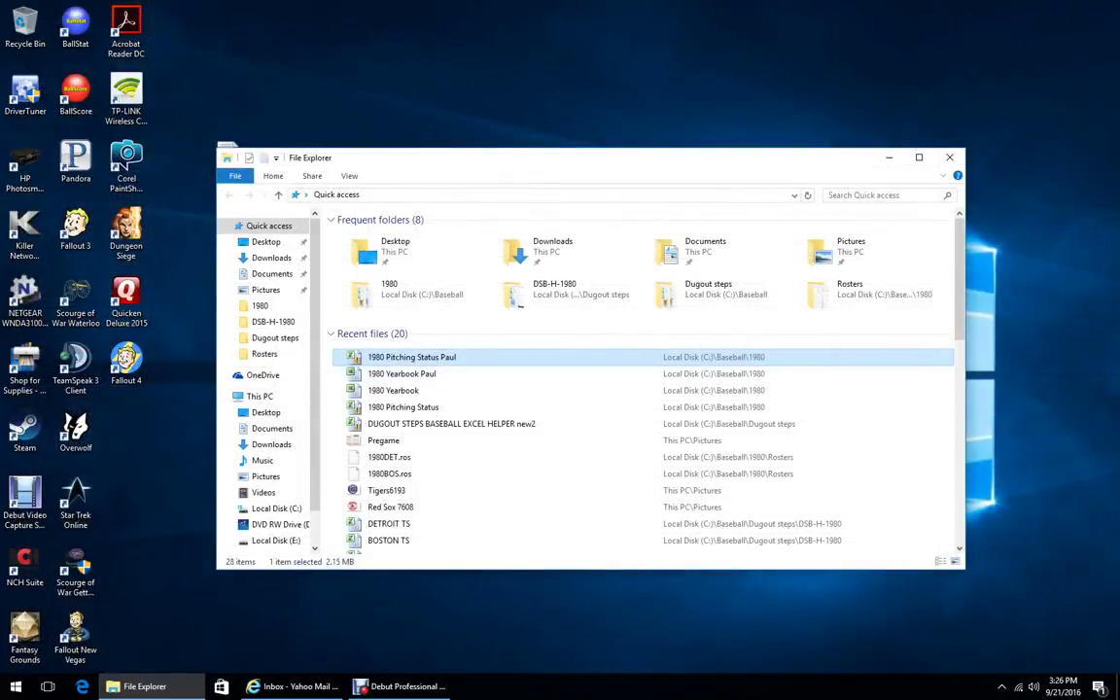
pyautogui.press('Return')
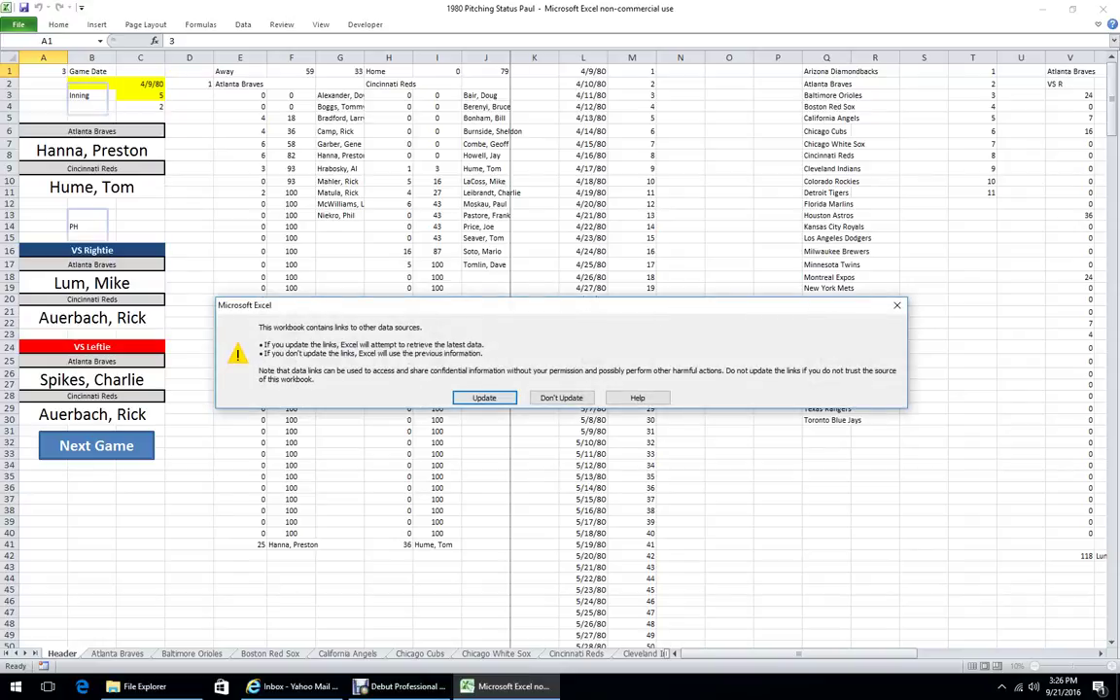
pyautogui.press('Return')
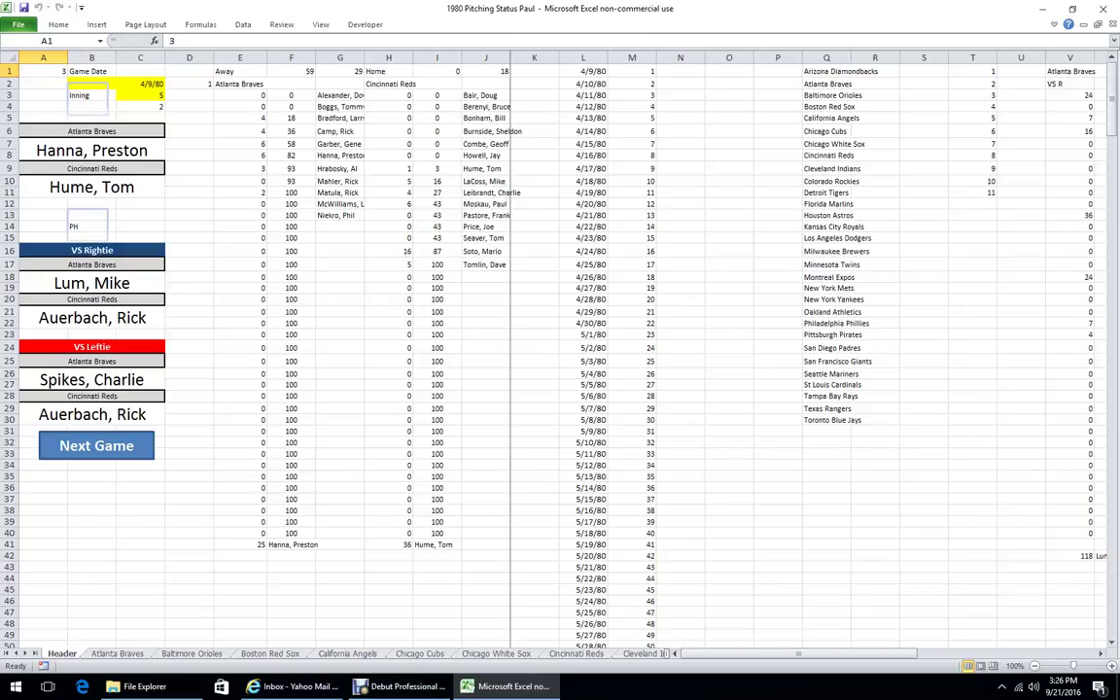
# - Examine the team list and the versus-righty and versus-lefty batter tables for both teams on the Header sheet
pyautogui.click(827, 71)
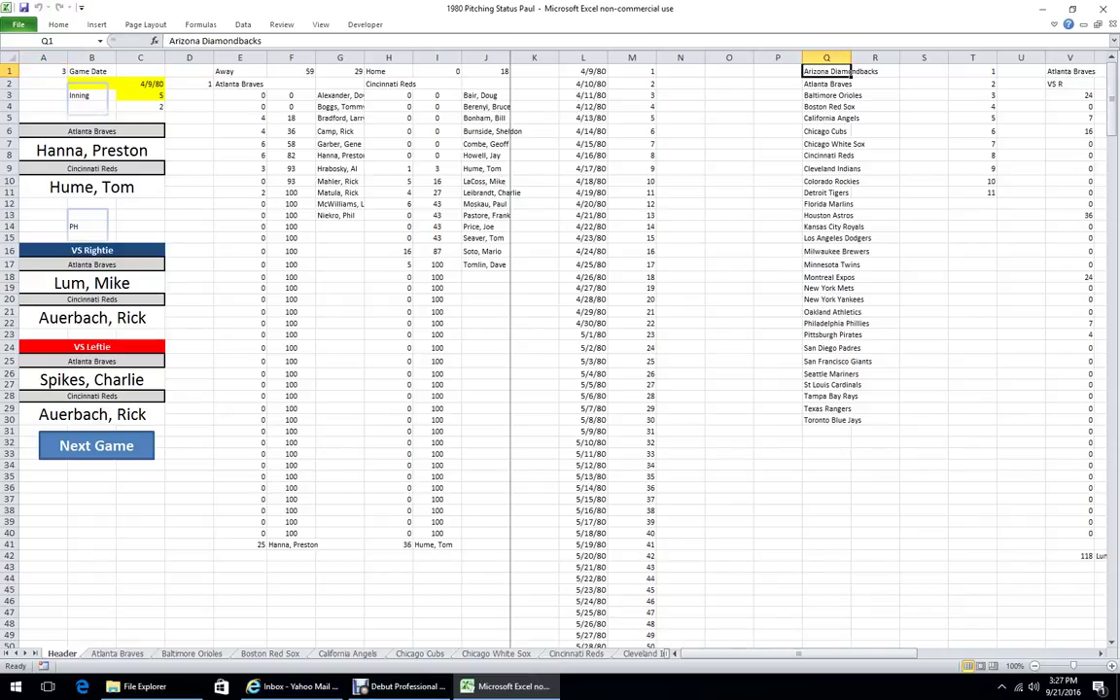
pyautogui.moveTo(838, 653); pyautogui.dragTo(937, 653)
pyautogui.click(924, 95)
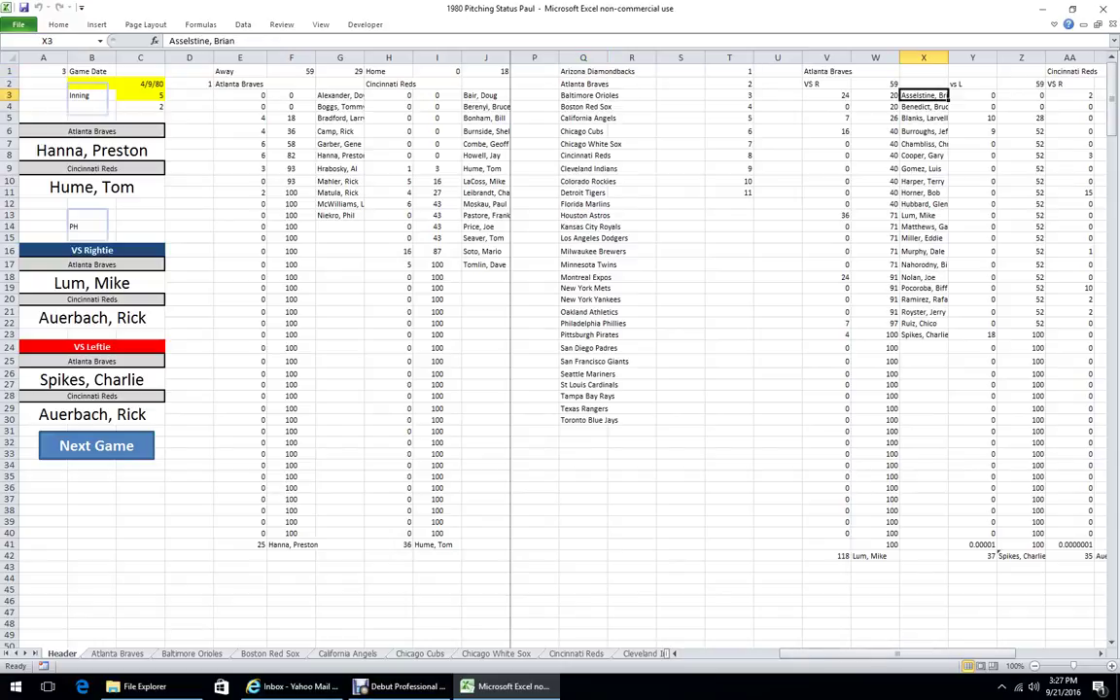
pyautogui.click(844, 71)
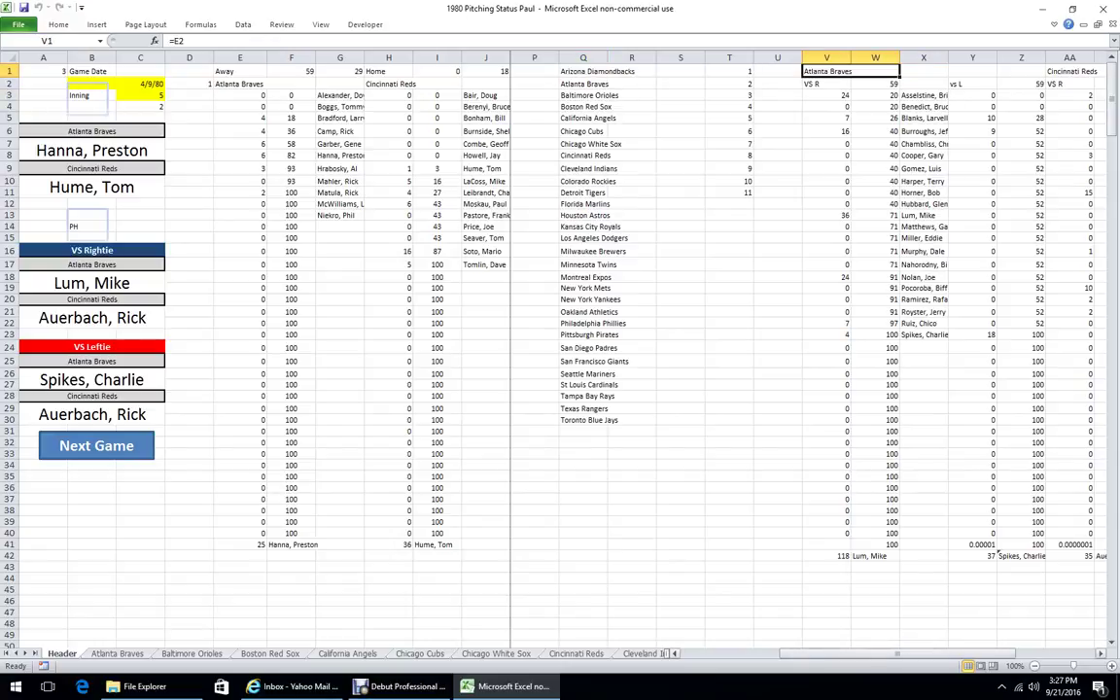
pyautogui.moveTo(836, 653); pyautogui.dragTo(866, 653)
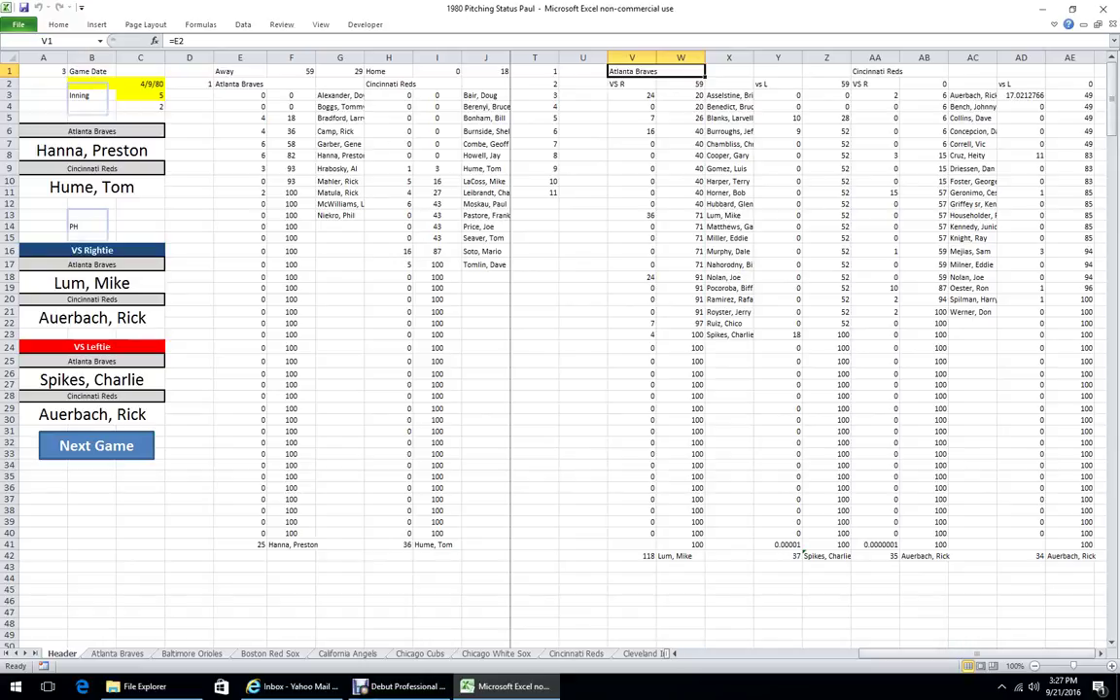
pyautogui.click(924, 84)
pyautogui.moveTo(990, 654); pyautogui.dragTo(811, 653)
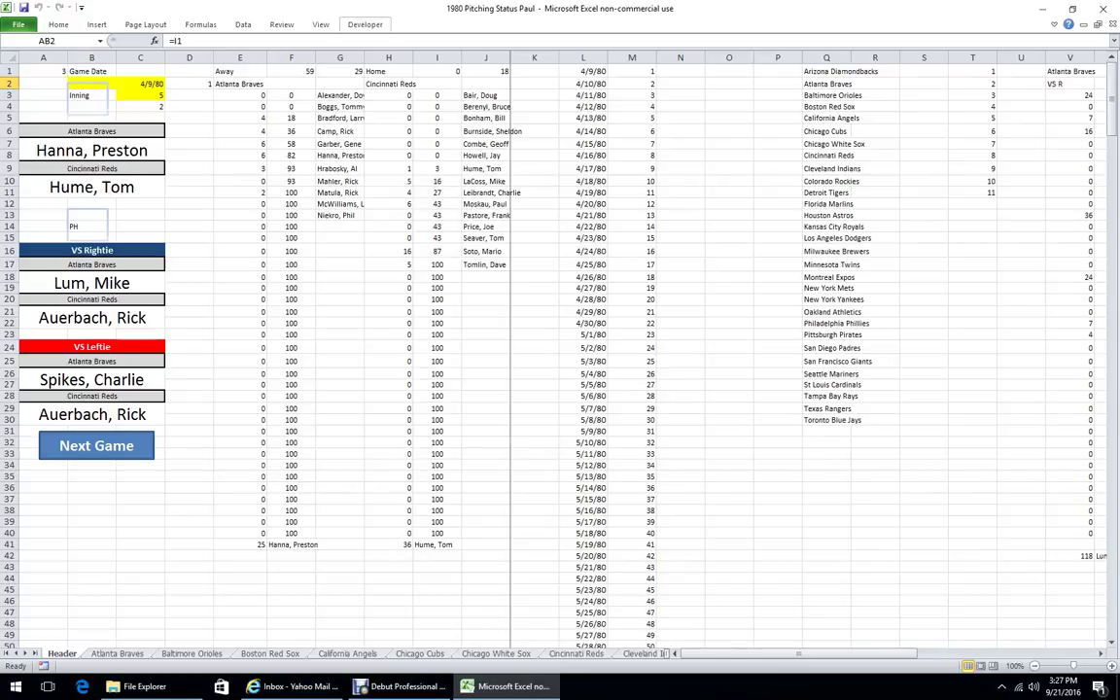
# - Save and close the Pitching Status workbook, and open 1980 Yearbook Paul from the recent files
pyautogui.click(1104, 8)
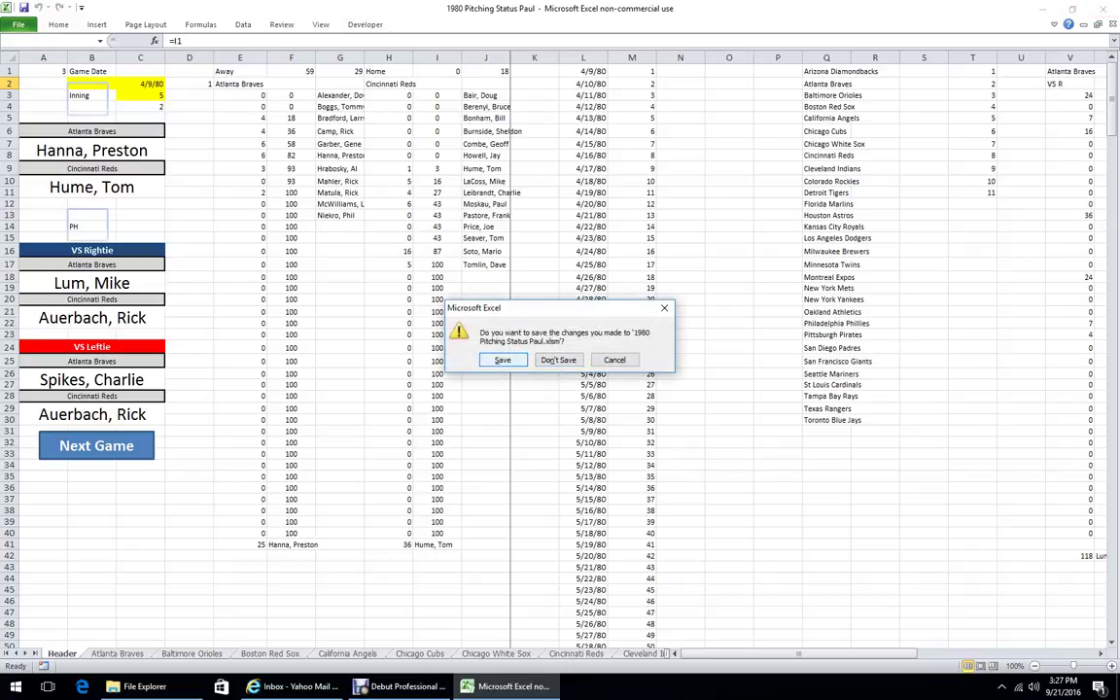
pyautogui.press('Return')
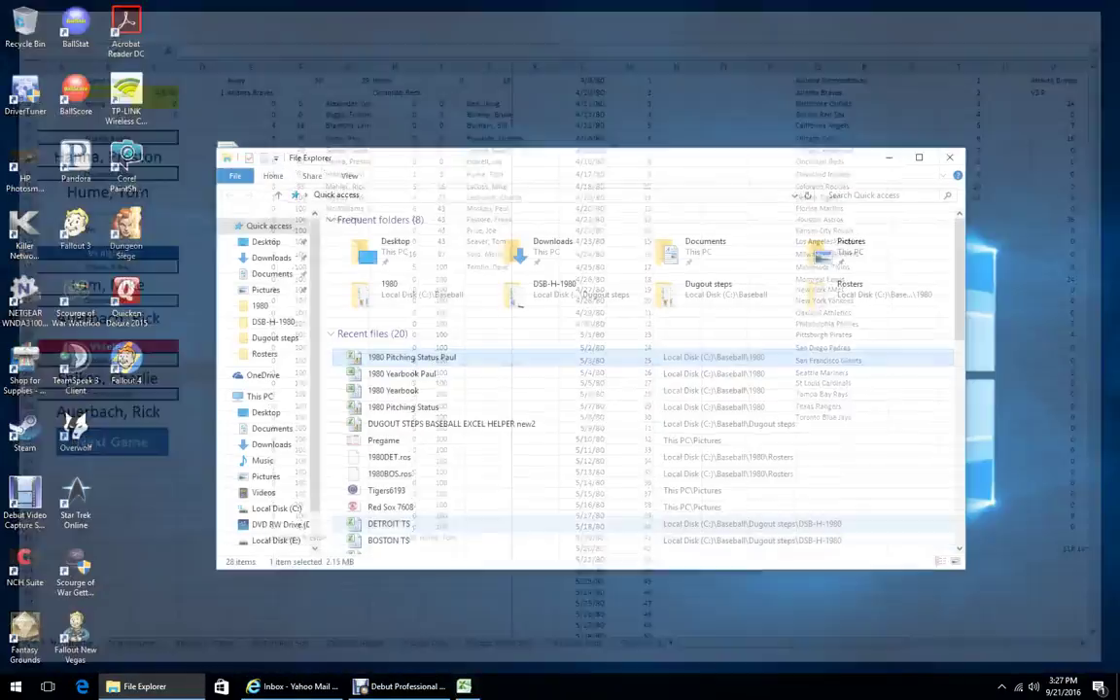
pyautogui.press('Down')
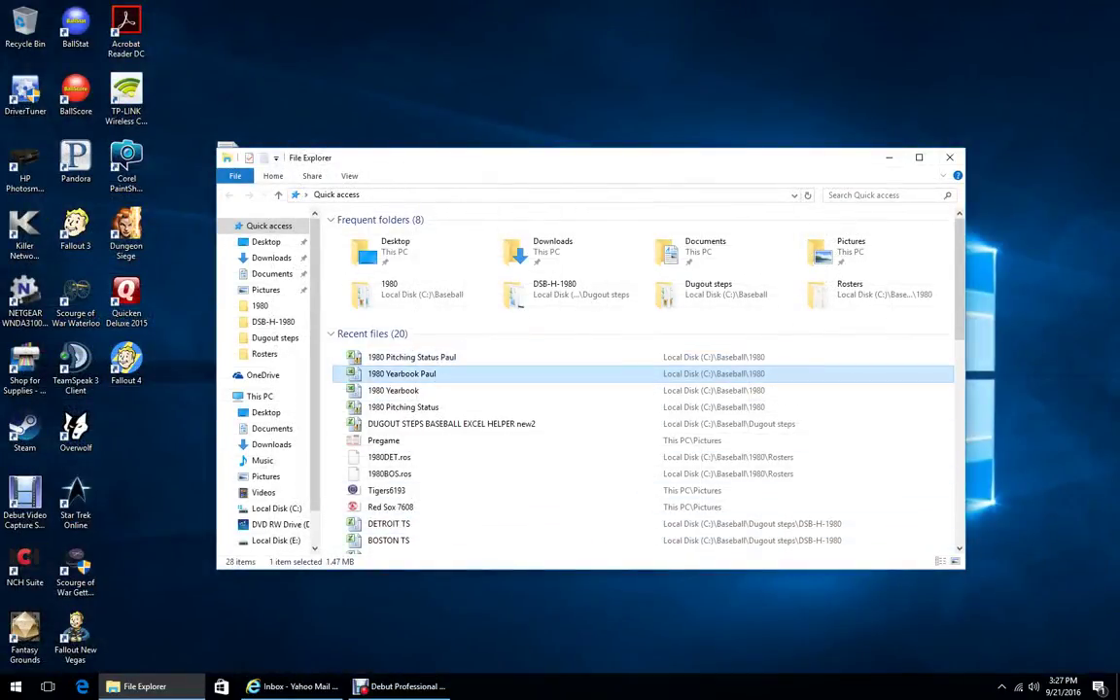
pyautogui.press('Return')
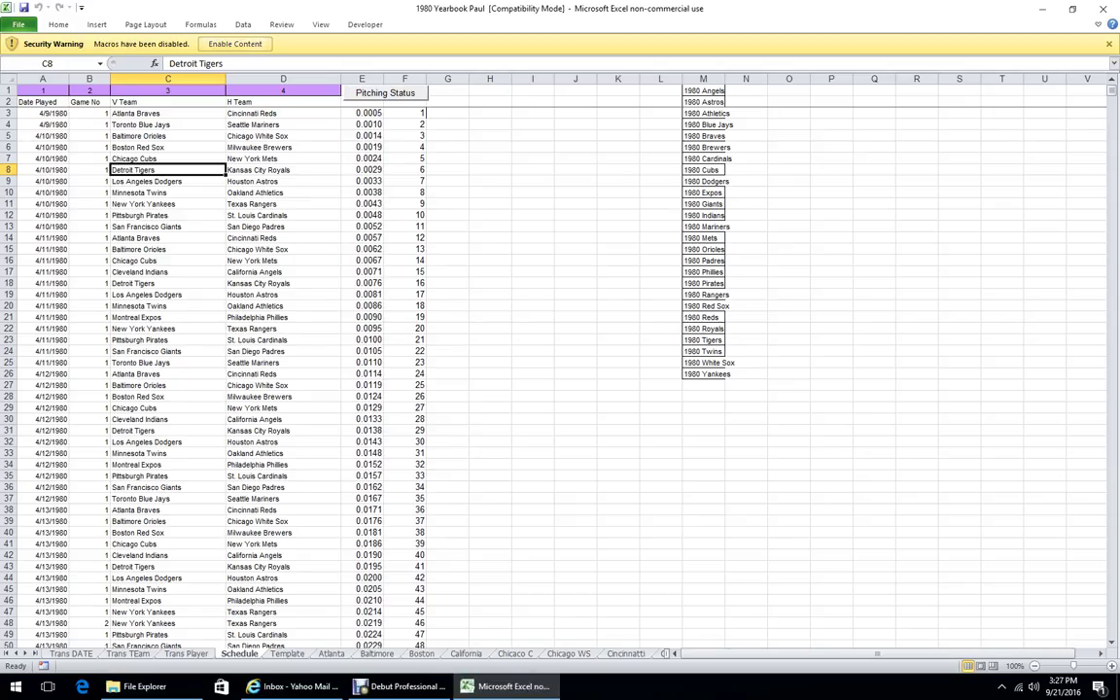
# - Enable the disabled macros in the yearbook workbook
pyautogui.click(235, 44)
pyautogui.click(19, 25)
pyautogui.click(39, 43)
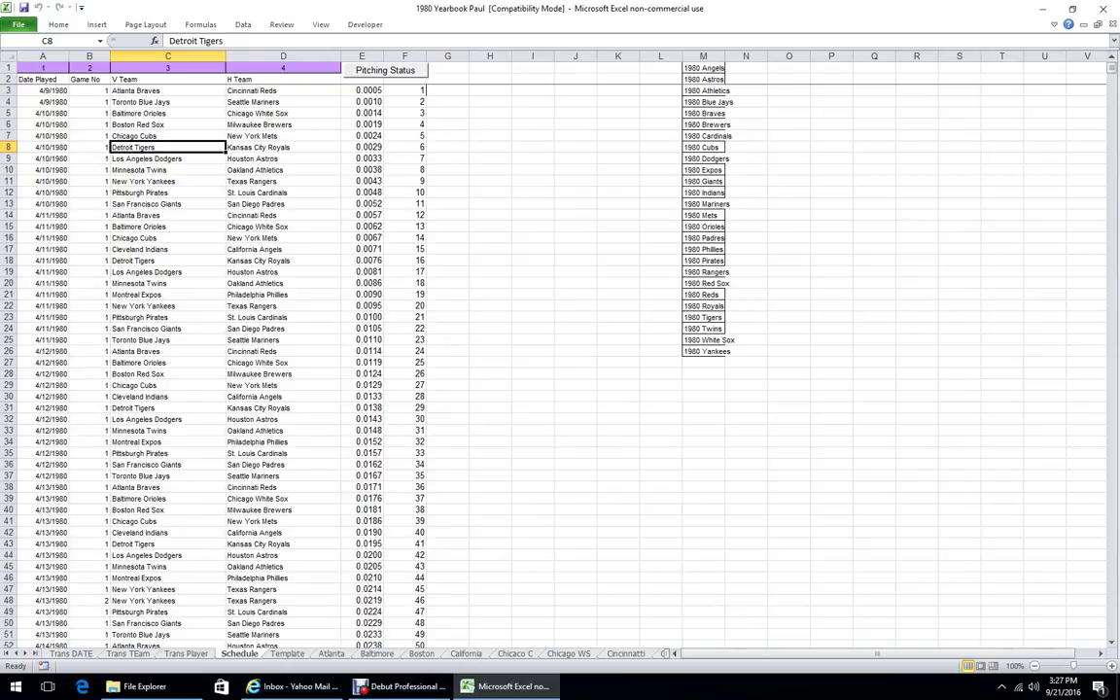
# - Fill the first game's visiting team cell C3 on the Schedule sheet with yellow
pyautogui.rightClick(382, 70)
pyautogui.click(362, 114)
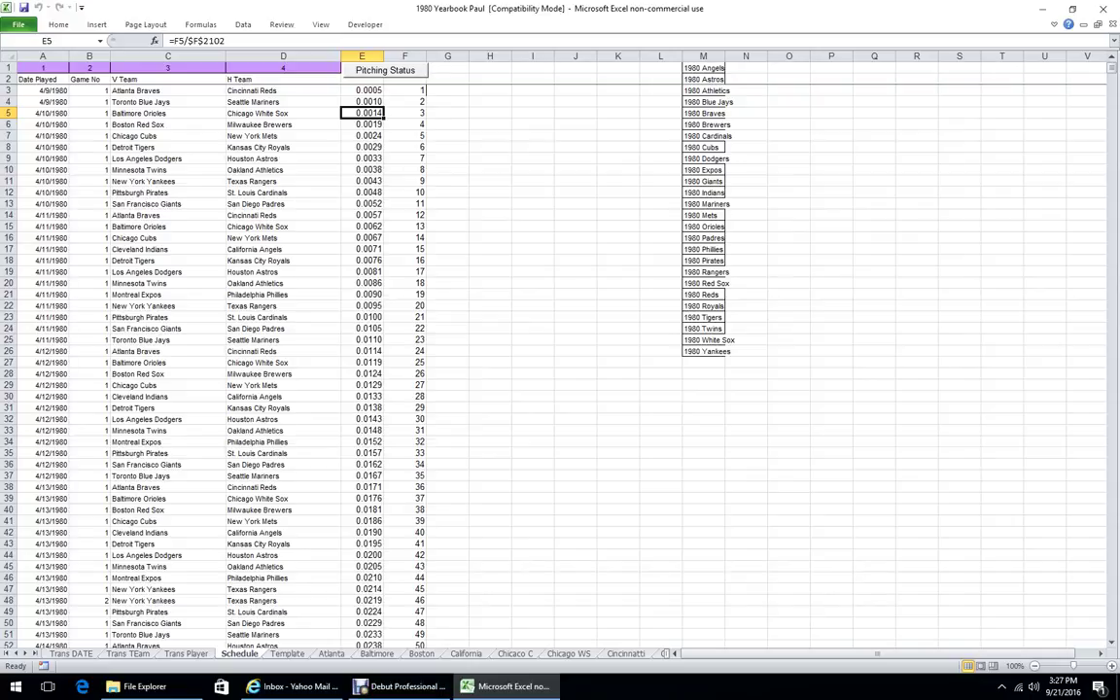
pyautogui.click(161, 91)
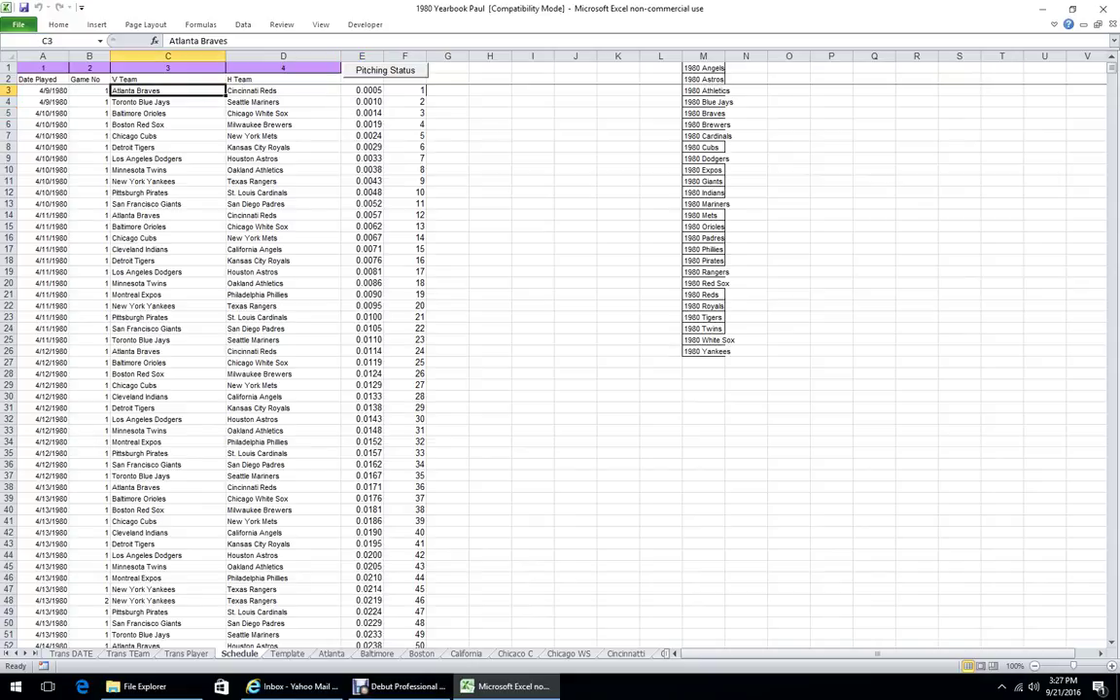
pyautogui.rightClick(161, 90)
pyautogui.click(221, 71)
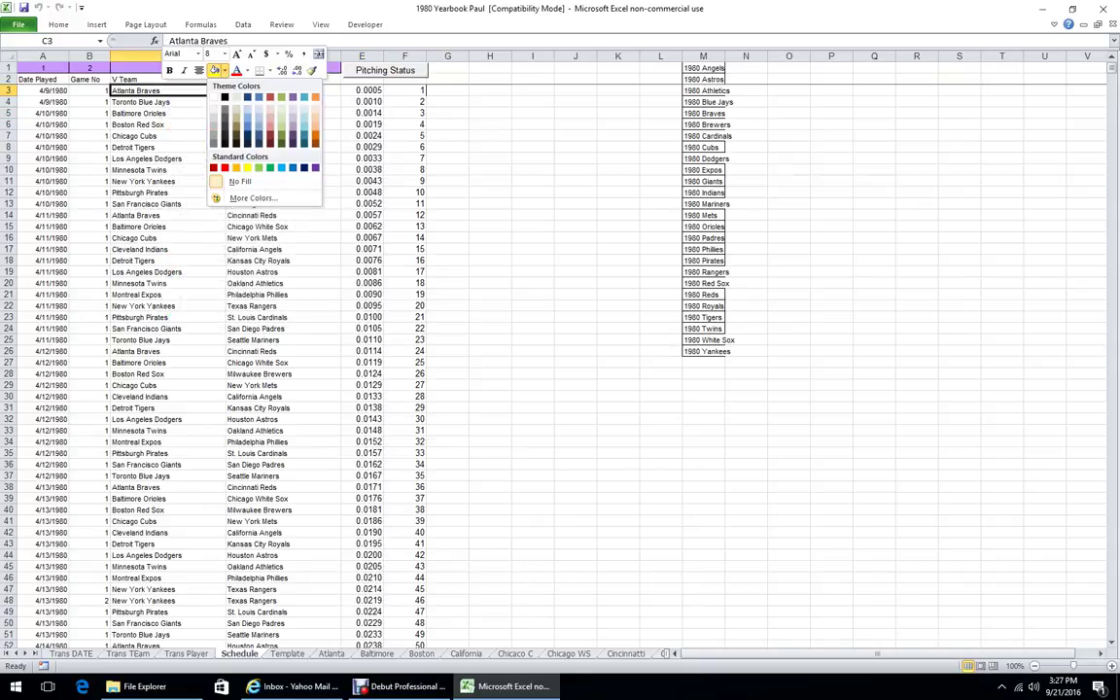
pyautogui.click(252, 168)
pyautogui.click(167, 226)
pyautogui.click(282, 102)
# - Remove the yellow fill from the Atlanta Braves cell C3
pyautogui.click(141, 91)
pyautogui.rightClick(141, 91)
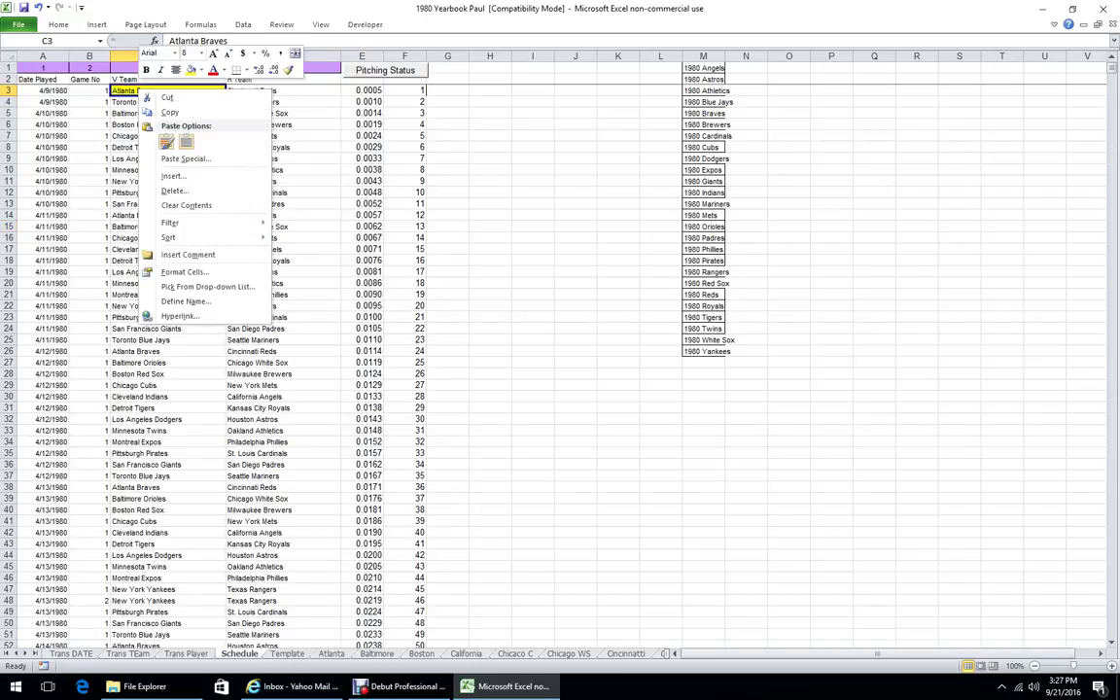
pyautogui.click(198, 70)
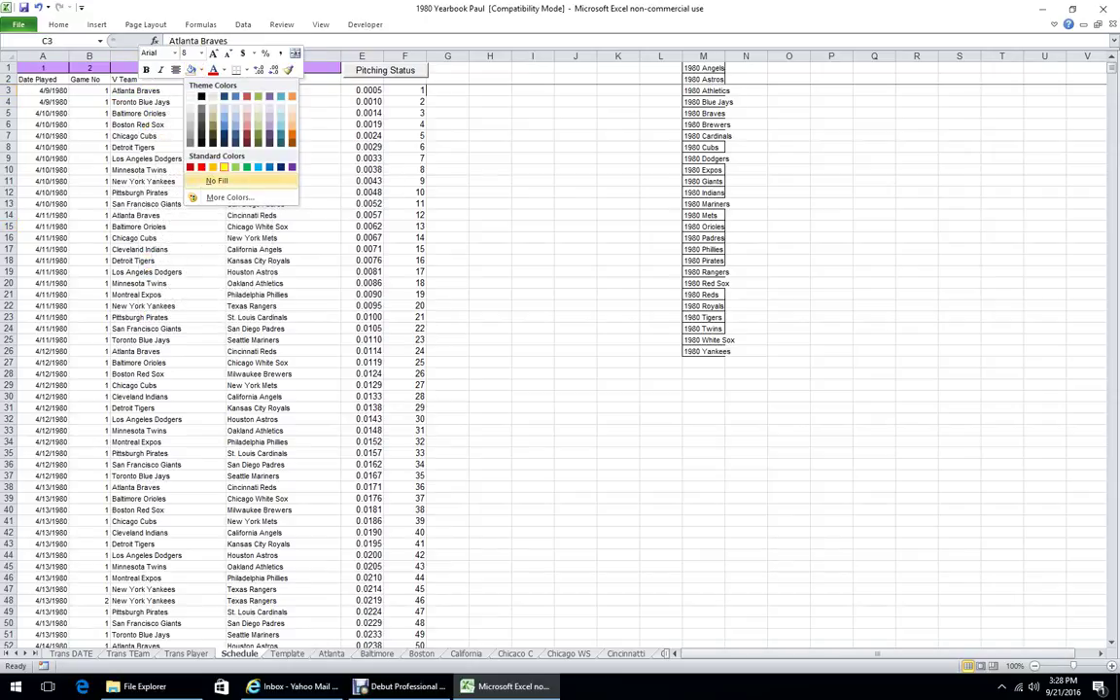
pyautogui.click(217, 181)
pyautogui.click(282, 249)
# - Add outside borders around the two 4/9/1980 games in A3:F4 of the Schedule sheet
pyautogui.moveTo(43, 91); pyautogui.dragTo(413, 101)
pyautogui.rightClick(414, 98)
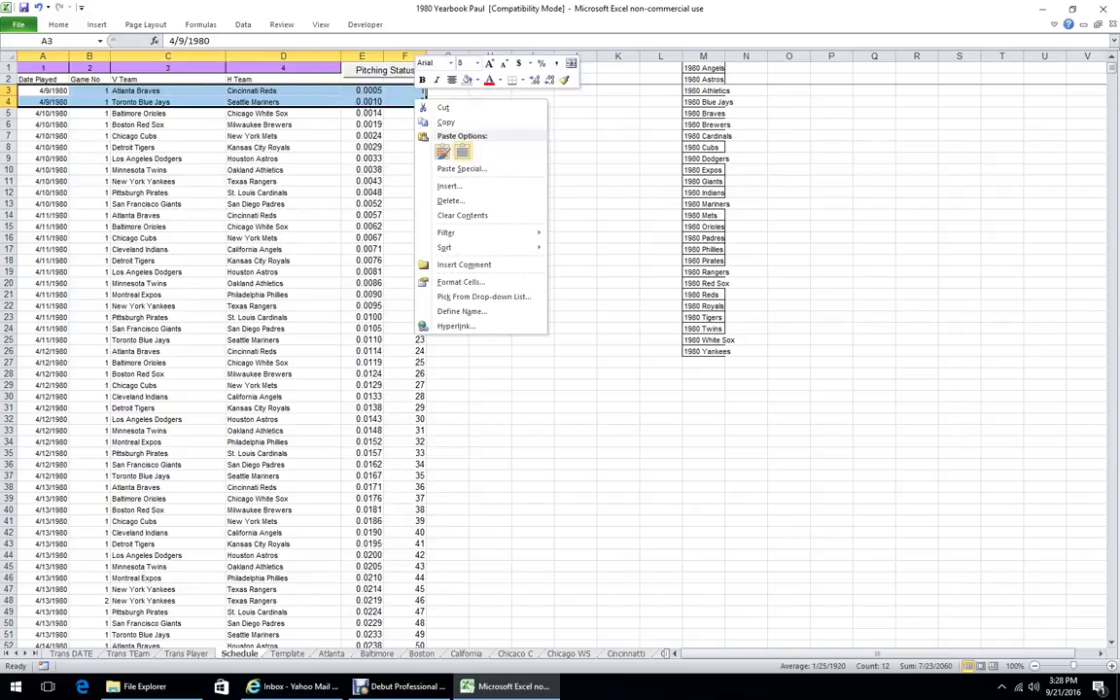
pyautogui.click(522, 80)
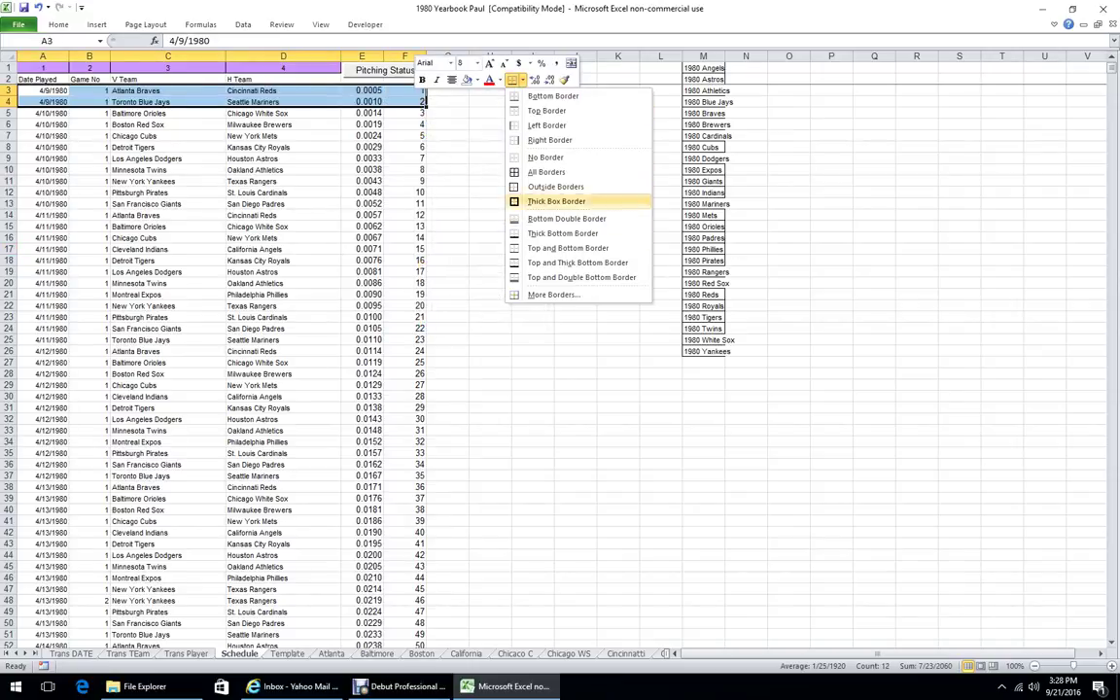
pyautogui.click(555, 186)
pyautogui.click(405, 215)
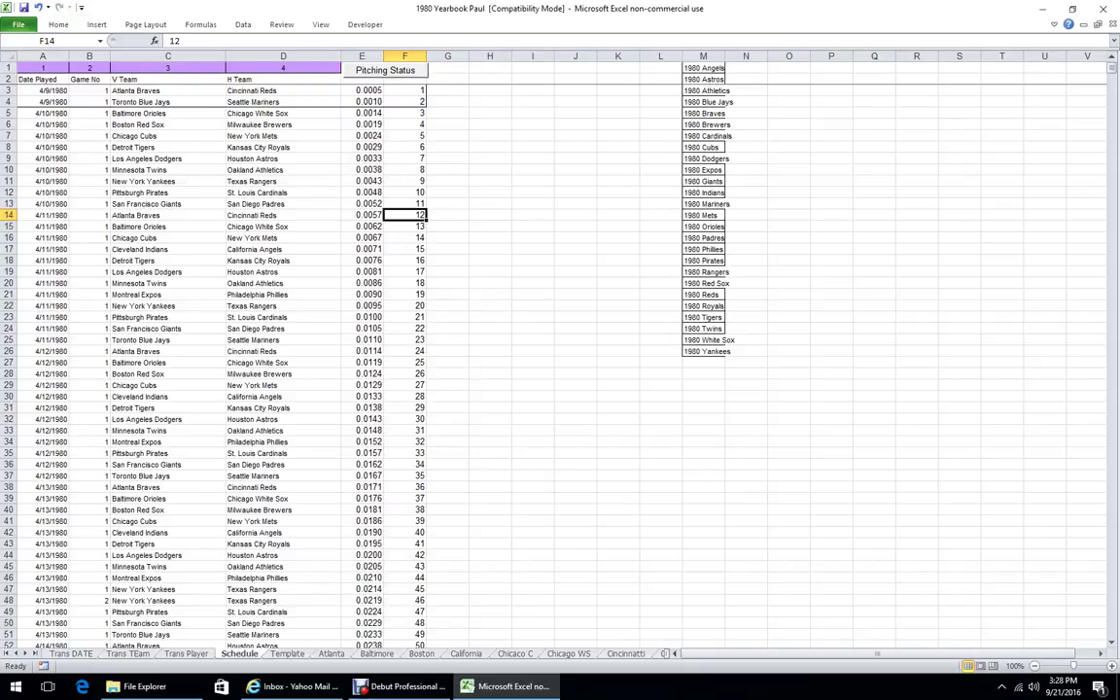
# - Look over the roster on the Atlanta sheet and return to the Schedule sheet
pyautogui.click(332, 654)
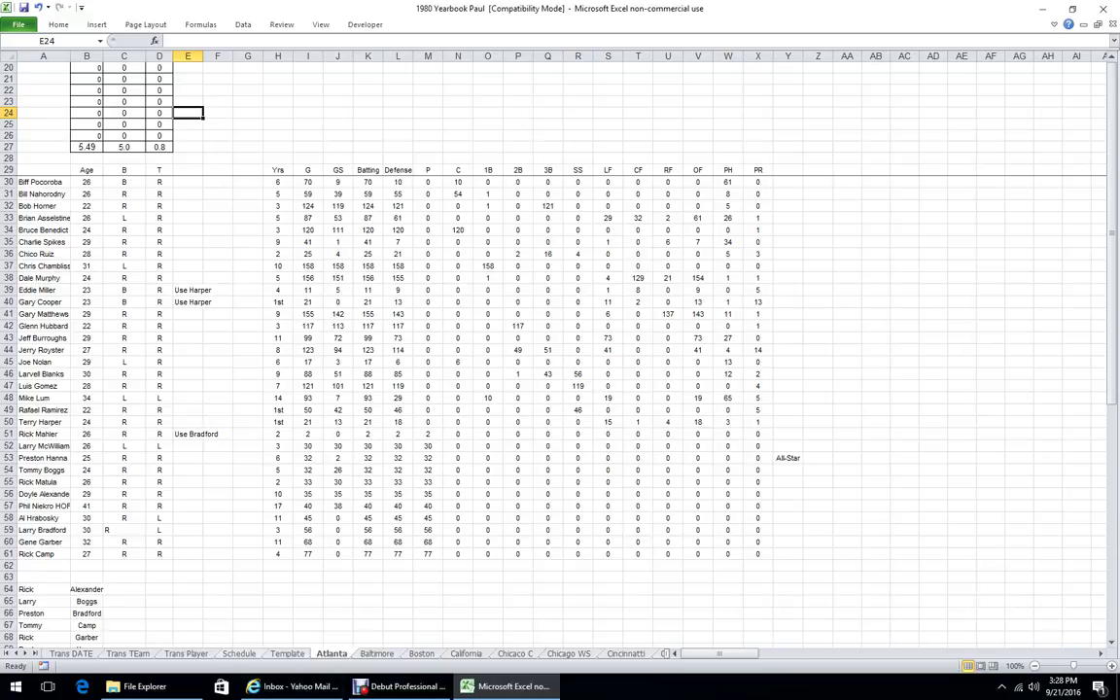
pyautogui.click(239, 653)
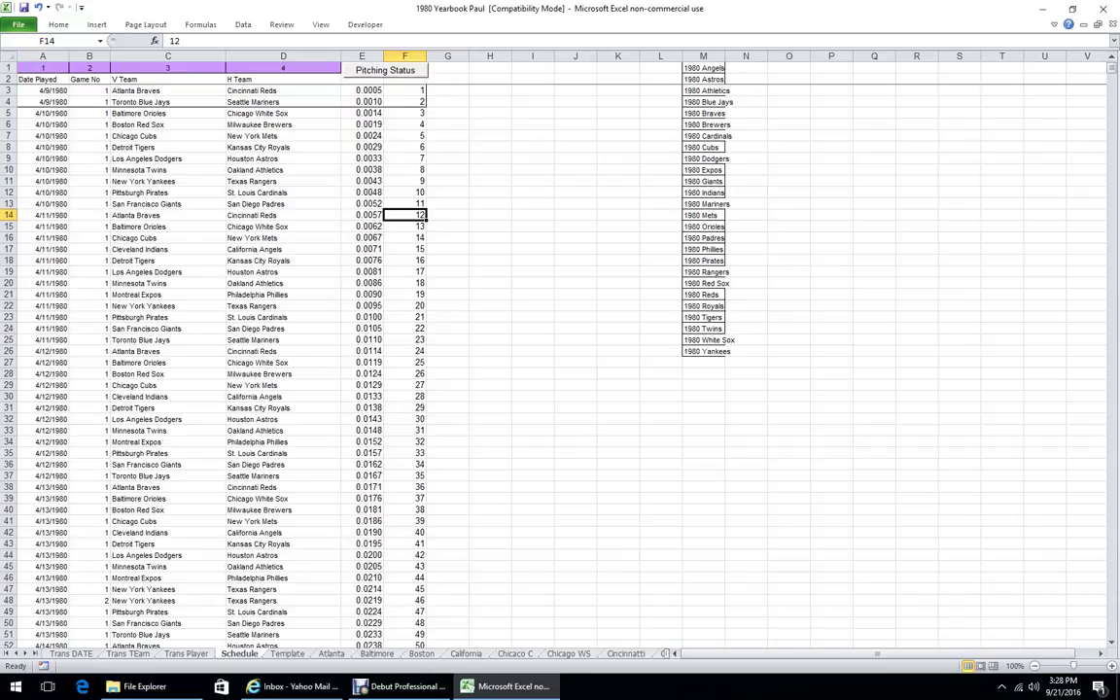
# - Examine the Schedule's completion fractions in column E and the game numbers in column B through the 5/4/1980 doubleheaders
pyautogui.click(365, 90)
pyautogui.scroll(-20, 365, 90)
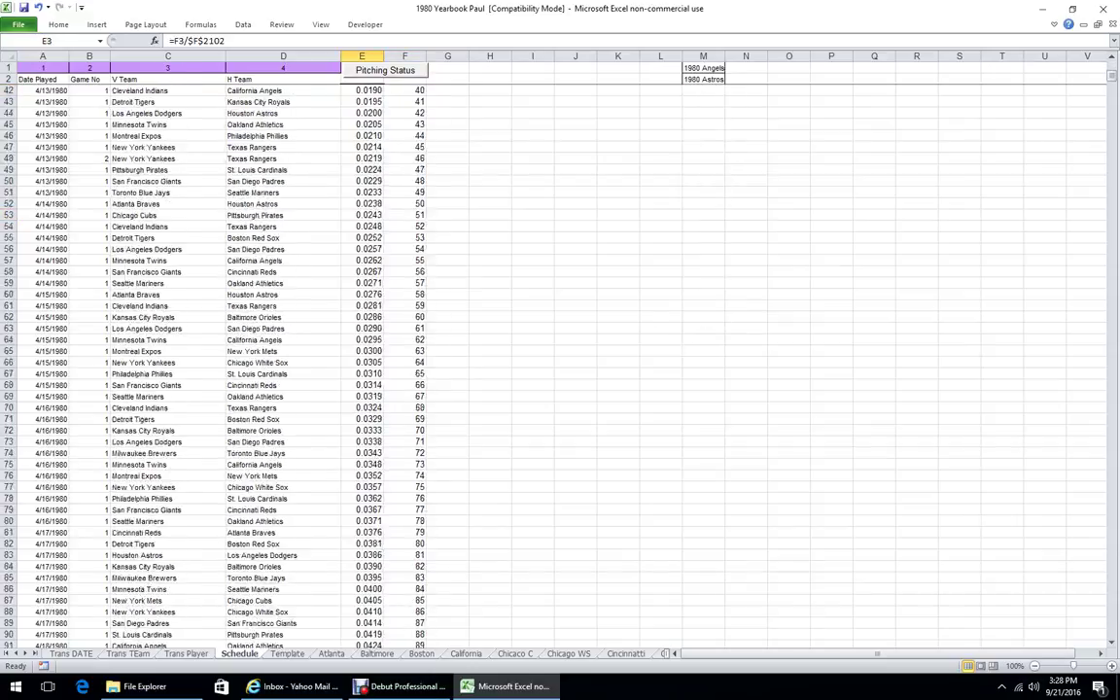
pyautogui.scroll(-20, 560, 360)
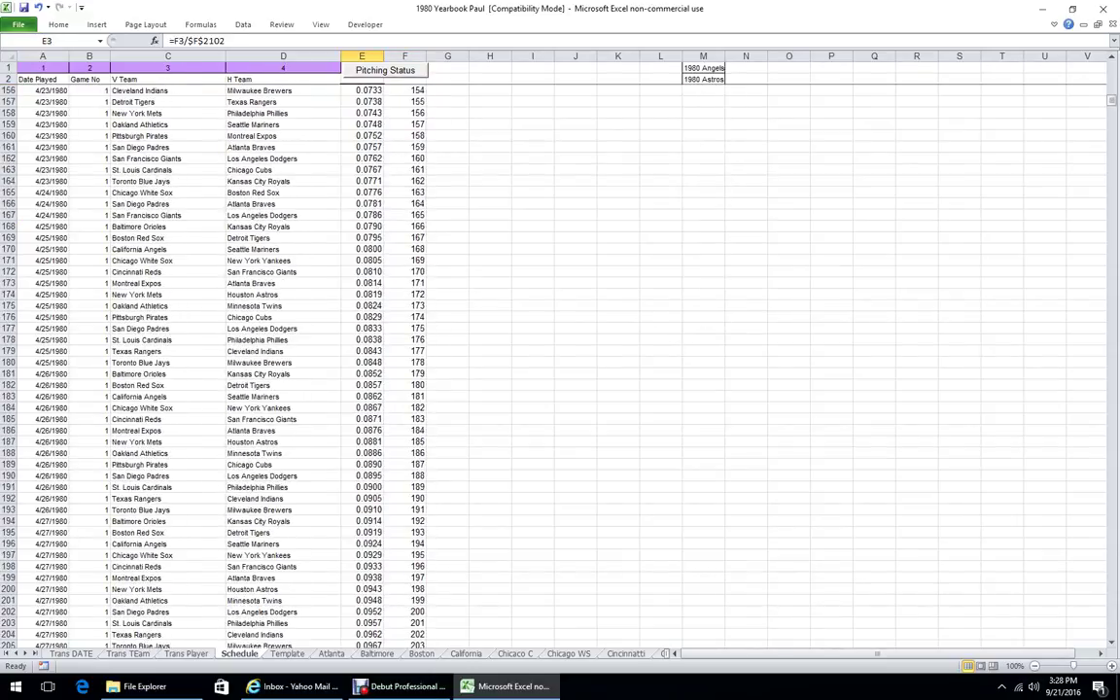
pyautogui.click(447, 408)
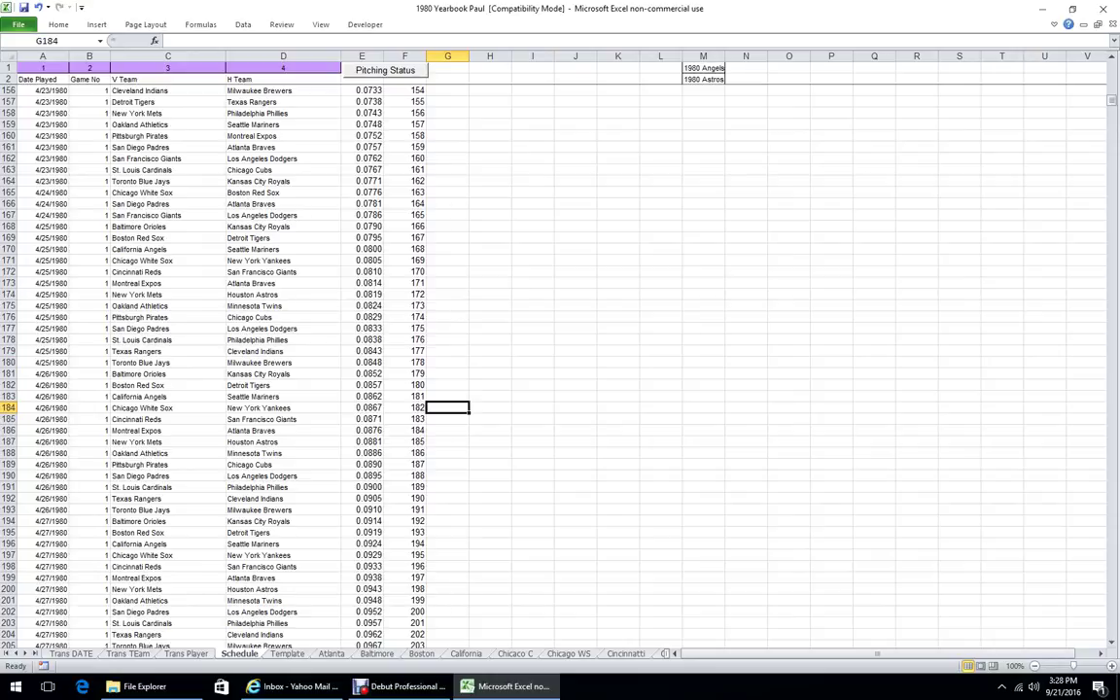
pyautogui.click(44, 328)
pyautogui.click(89, 204)
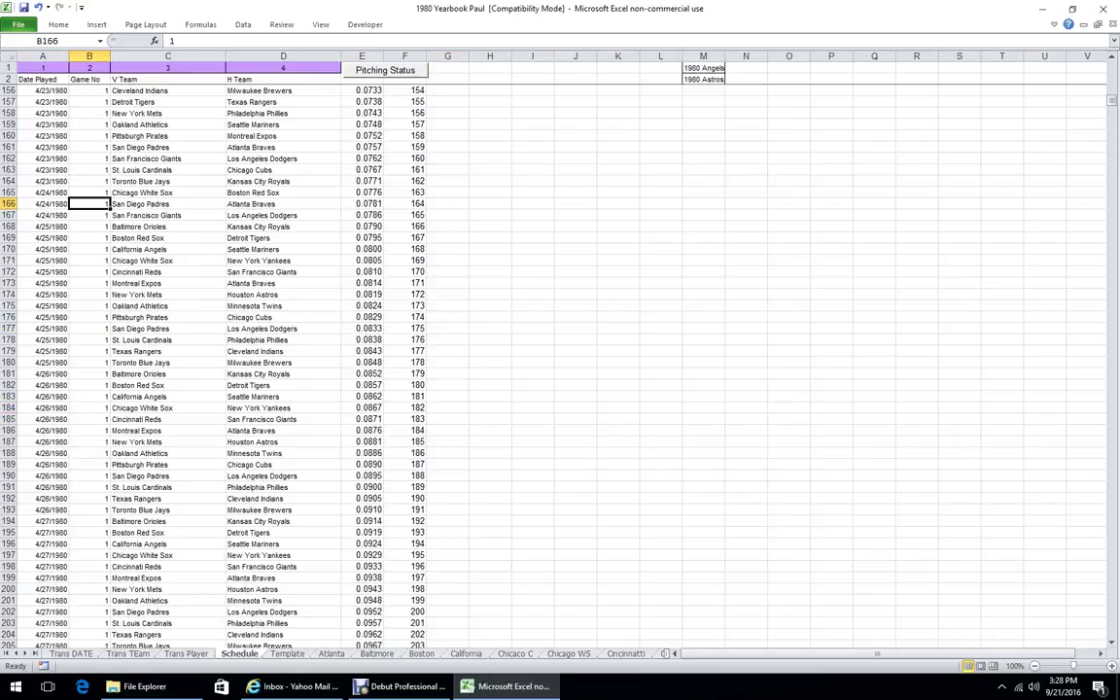
pyautogui.scroll(-20, 560, 360)
pyautogui.scroll(-7, 560, 360)
pyautogui.moveTo(89, 351); pyautogui.dragTo(90, 385)
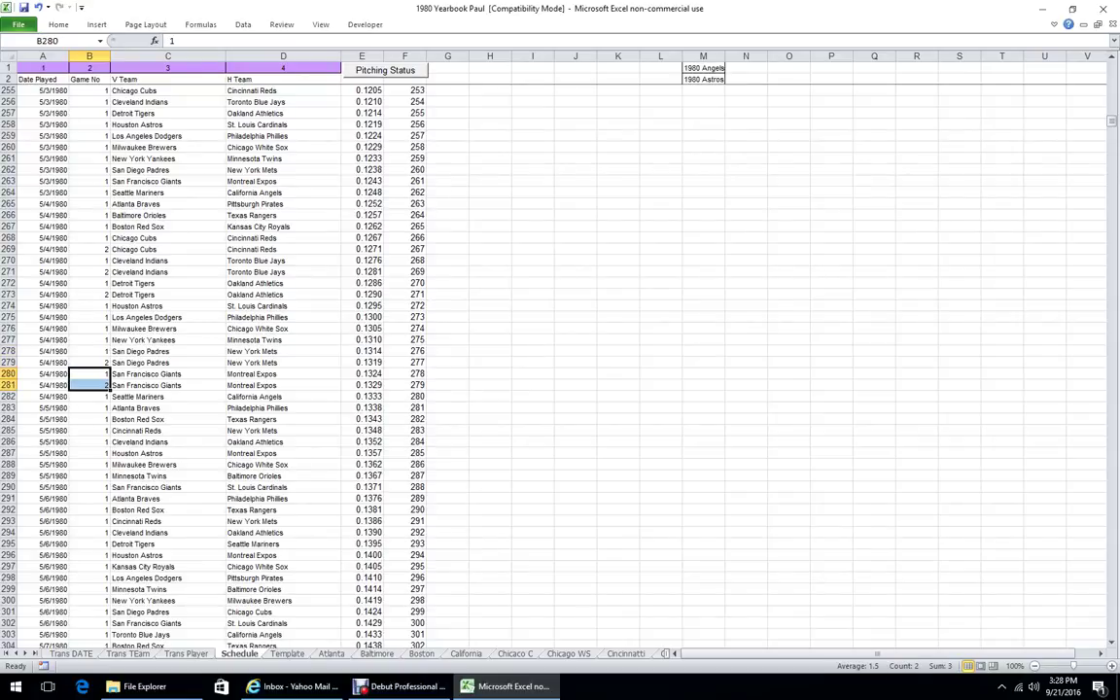
# - Examine the bordered game days around 5/18/1980 in the Schedule, including that day's New York Mets doubleheader
pyautogui.scroll(-20, 560, 360)
pyautogui.scroll(-8, 561, 360)
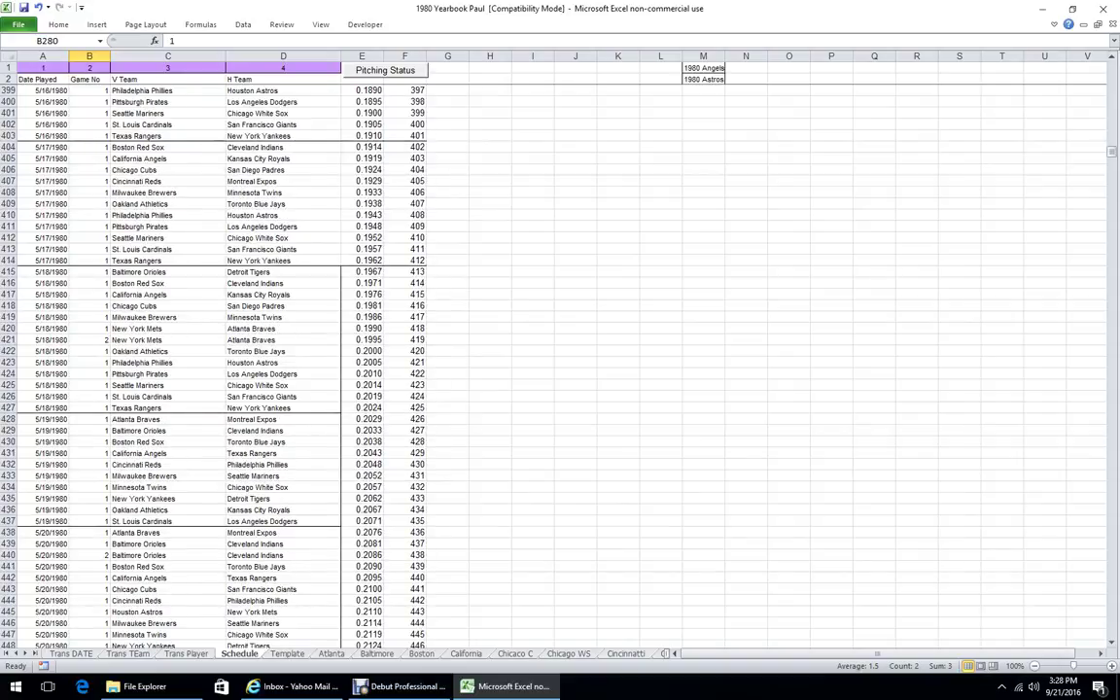
pyautogui.click(89, 363)
pyautogui.click(167, 317)
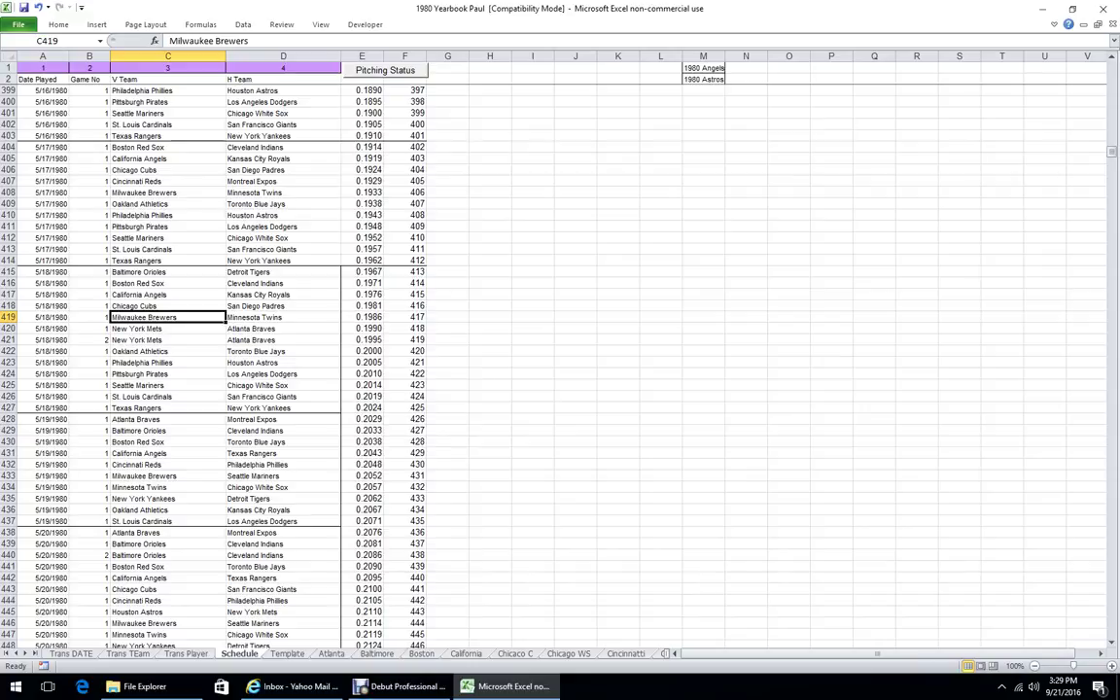
# - Examine the season's final games on 10/5/1980 in the Schedule, checking the completion fraction and home team in row 2102
pyautogui.scroll(-20, 389, 360)
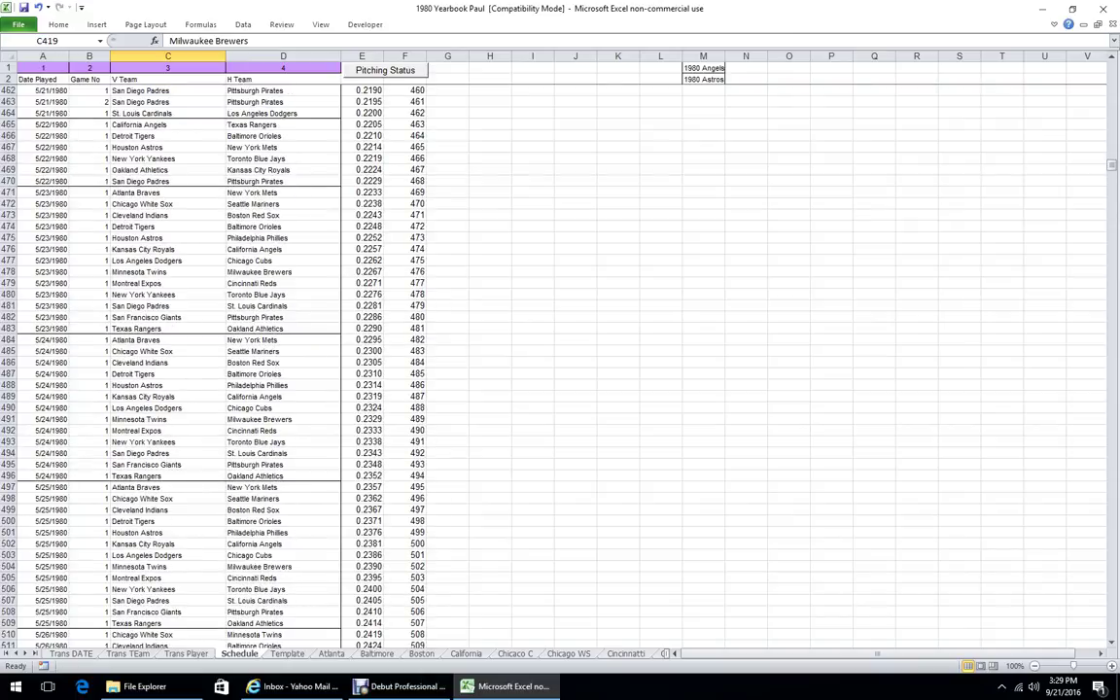
pyautogui.moveTo(1112, 165); pyautogui.dragTo(1111, 505)
pyautogui.click(367, 532)
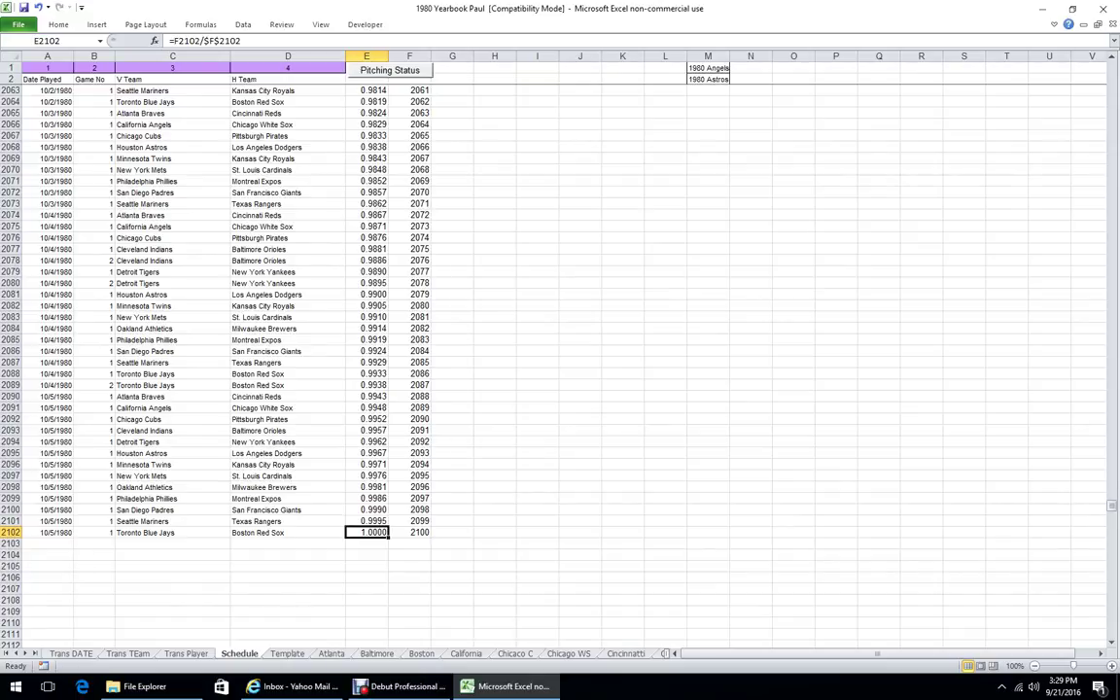
pyautogui.click(288, 533)
pyautogui.scroll(-1, 288, 533)
# - Look back through the Schedule's early September games and return to the opening 4/9/1980 games
pyautogui.scroll(7, 287, 533)
pyautogui.scroll(20, 561, 360)
pyautogui.scroll(20, 560, 360)
pyautogui.scroll(20, 560, 359)
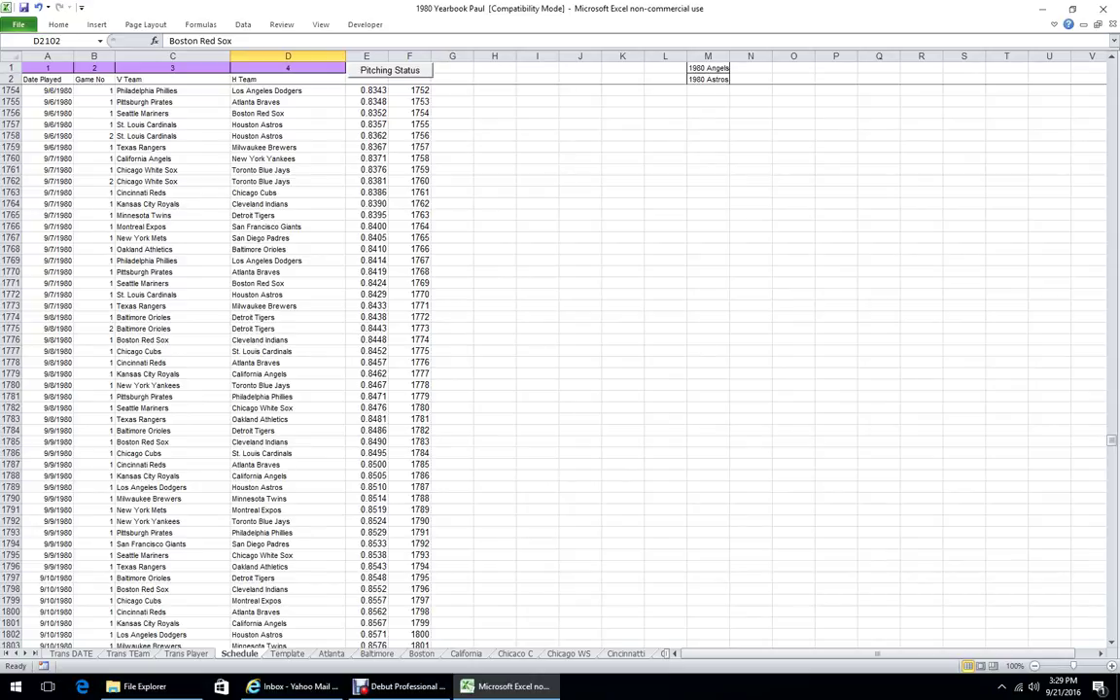
pyautogui.moveTo(1111, 440); pyautogui.dragTo(1112, 73)
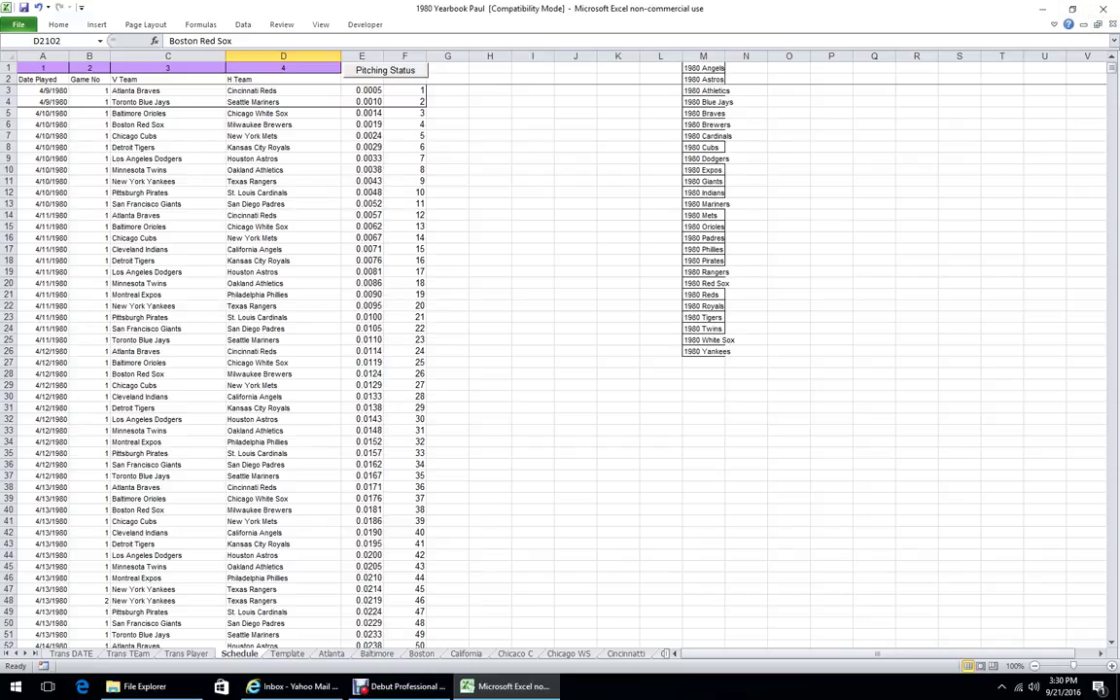
# - Remove all borders from the 4/10/80 to 4/27/80 transactions in A648:H681 of the Trans DATE sheet
pyautogui.click(71, 655)
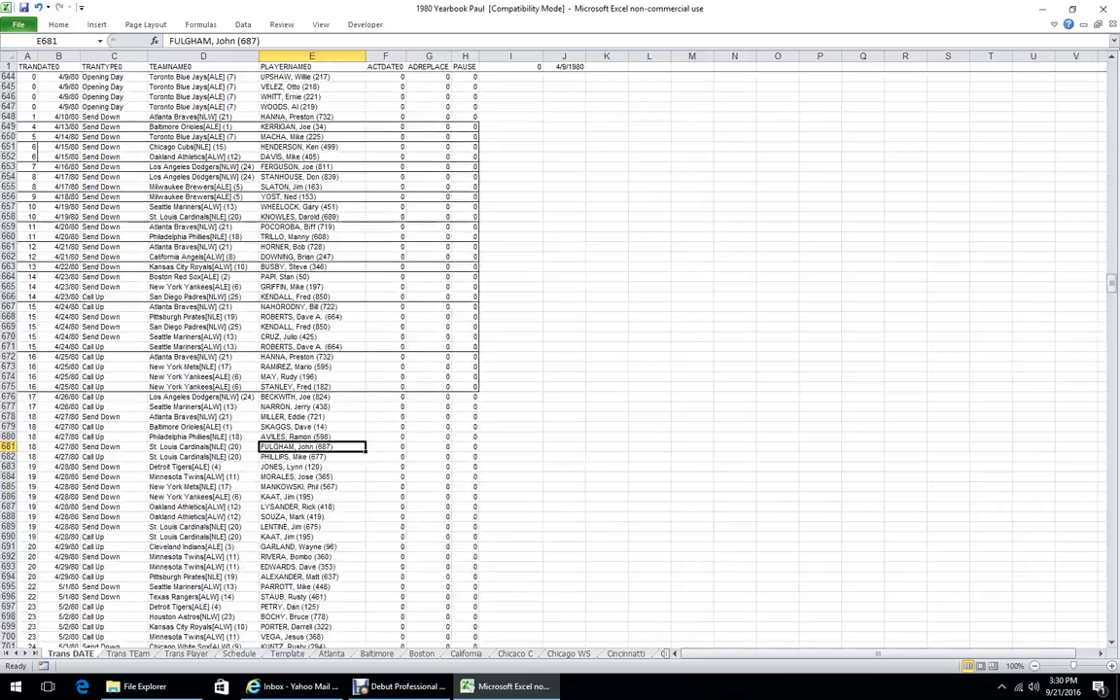
pyautogui.scroll(4, 560, 358)
pyautogui.scroll(-5, 560, 358)
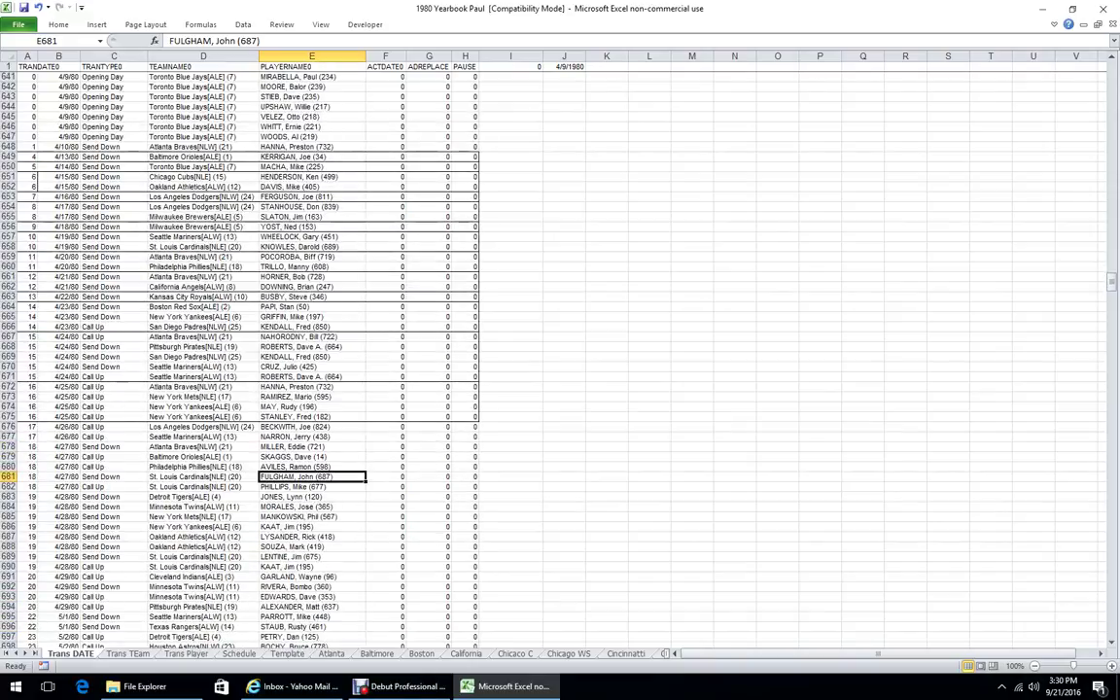
pyautogui.moveTo(29, 146); pyautogui.dragTo(471, 475)
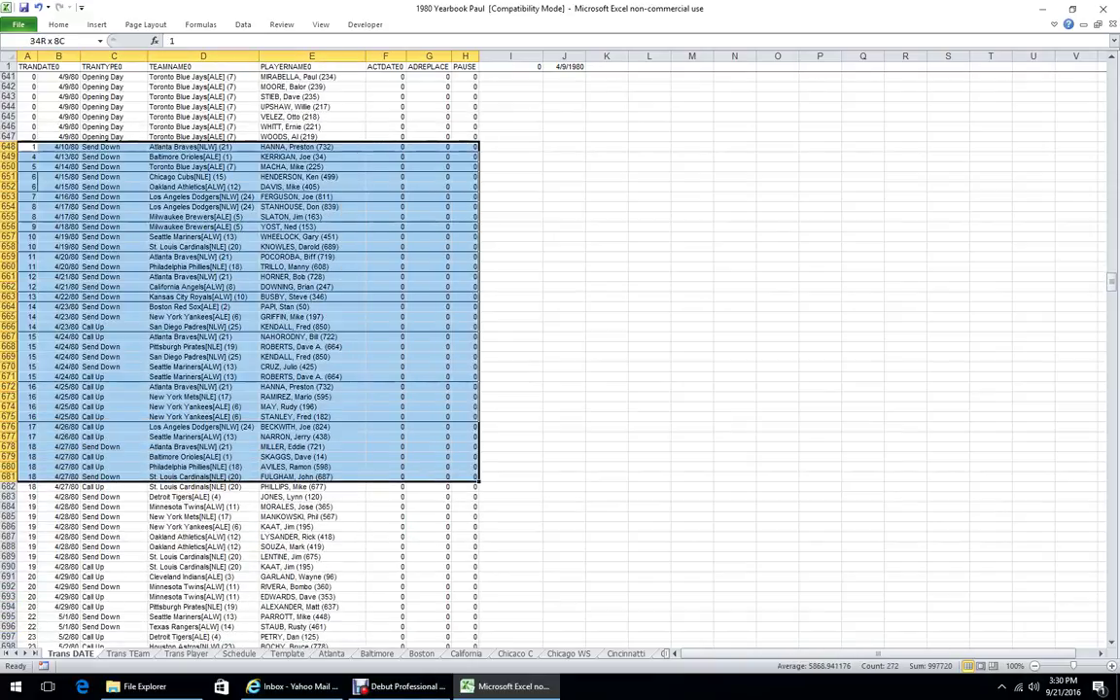
pyautogui.rightClick(311, 271)
pyautogui.click(412, 248)
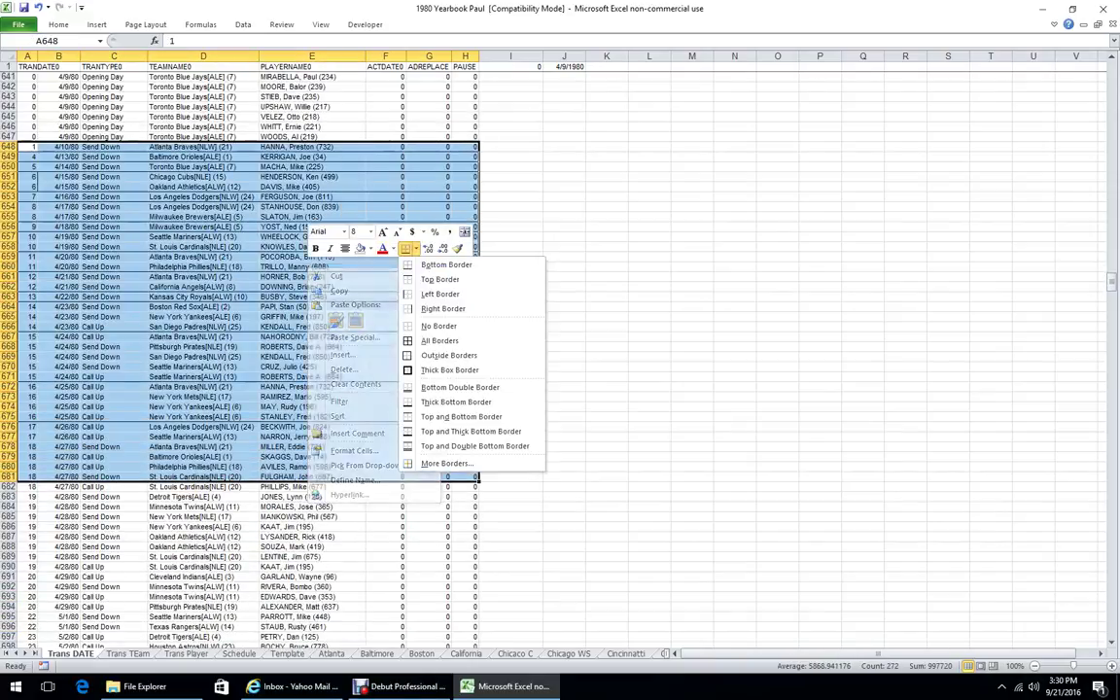
pyautogui.click(439, 326)
# - Examine the Opening Day entries on the Trans DATE sheet, including the trade notes in column I
pyautogui.hscroll(4, 568, 305)
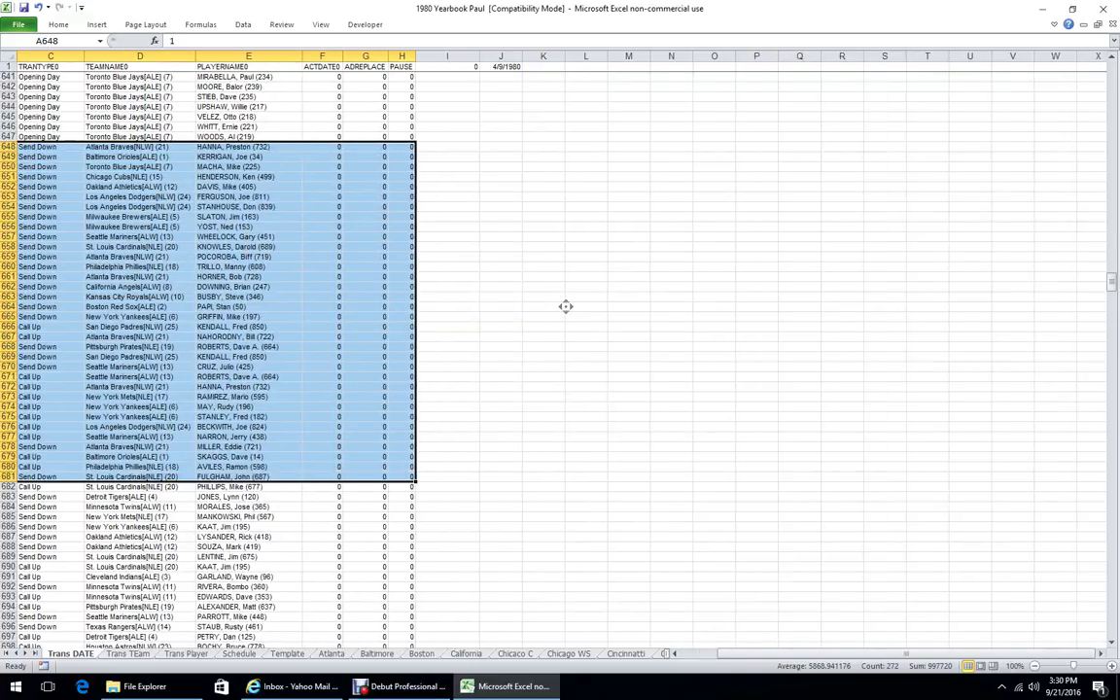
pyautogui.scroll(2, 568, 305)
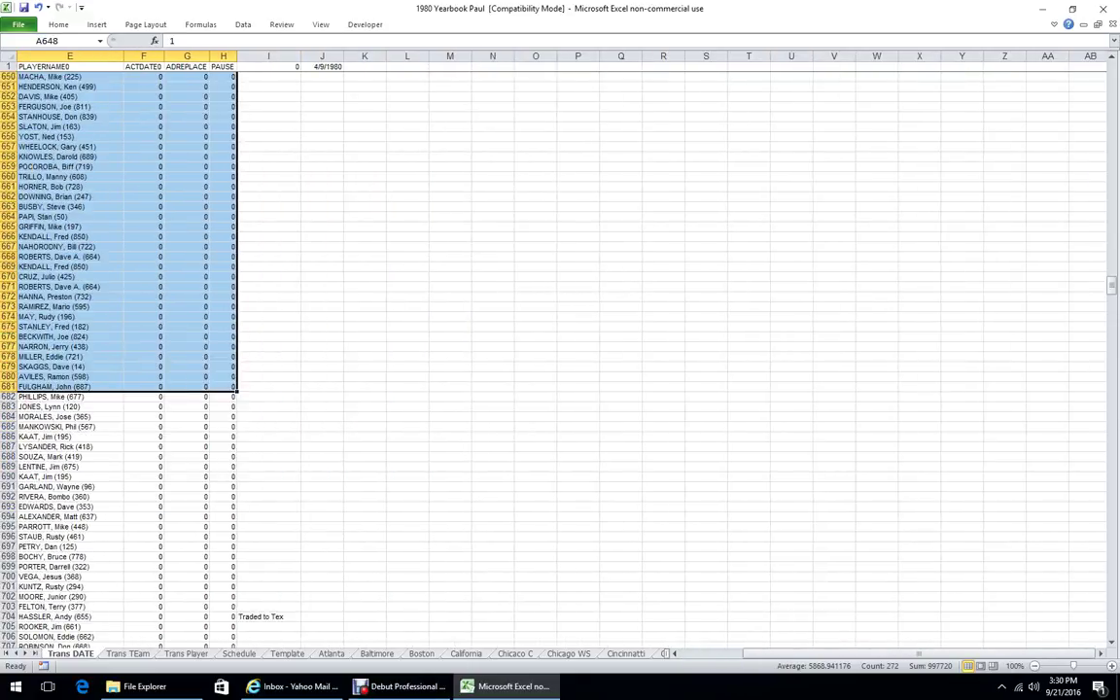
pyautogui.hscroll(-4, 568, 306)
pyautogui.scroll(20, 568, 306)
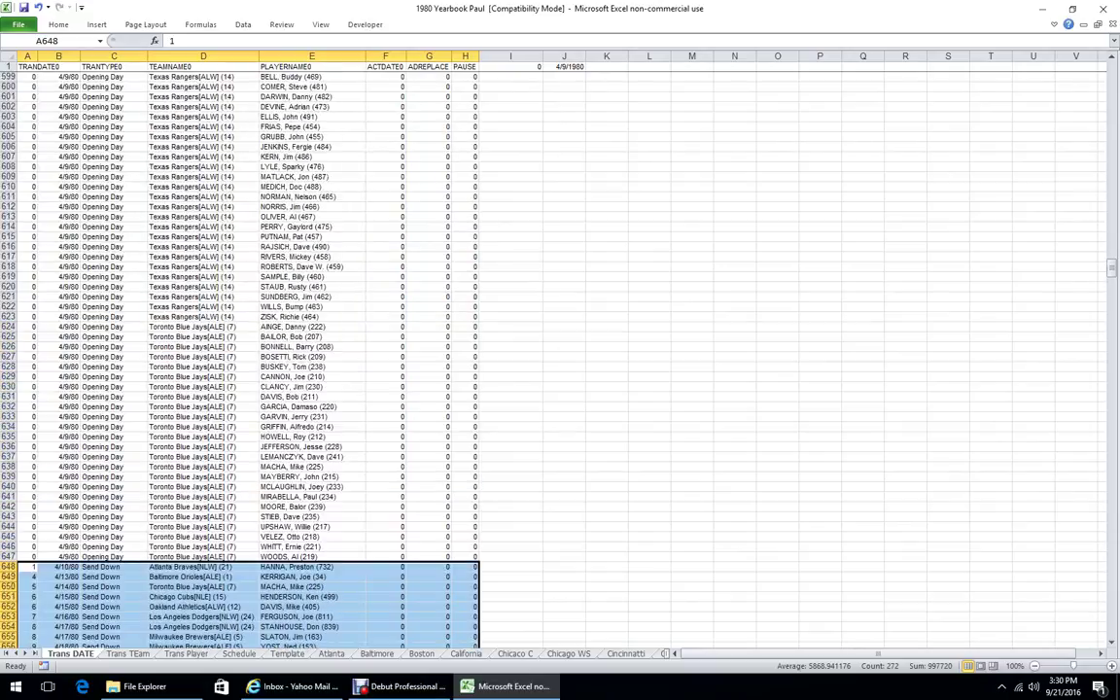
pyautogui.scroll(20, 568, 305)
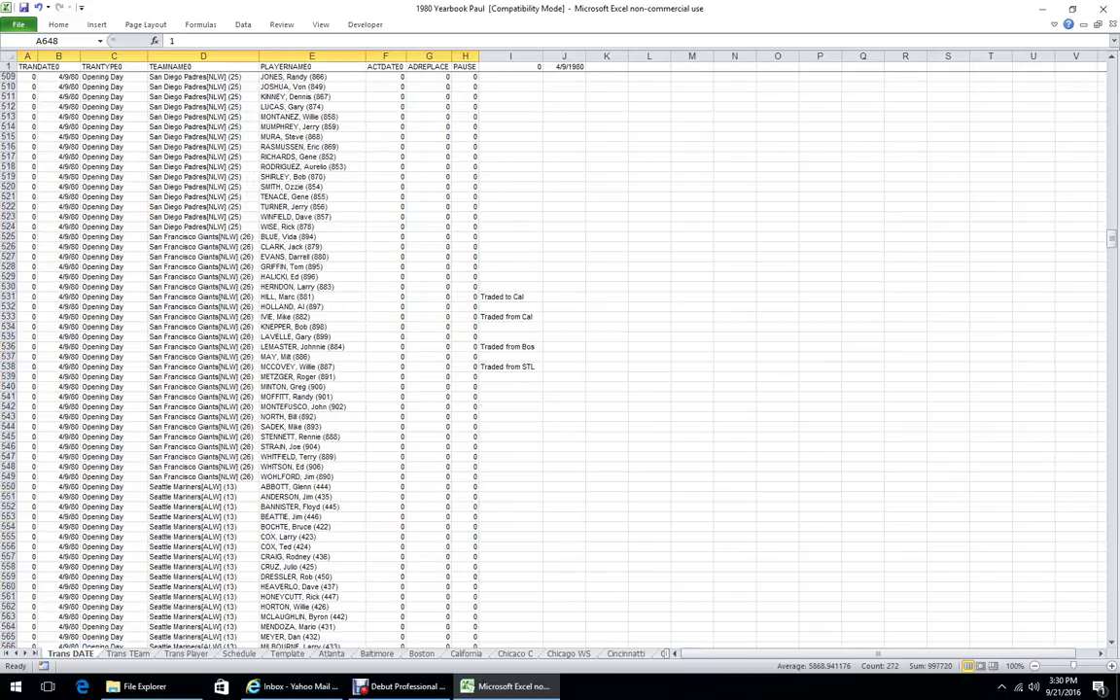
pyautogui.scroll(20, 567, 306)
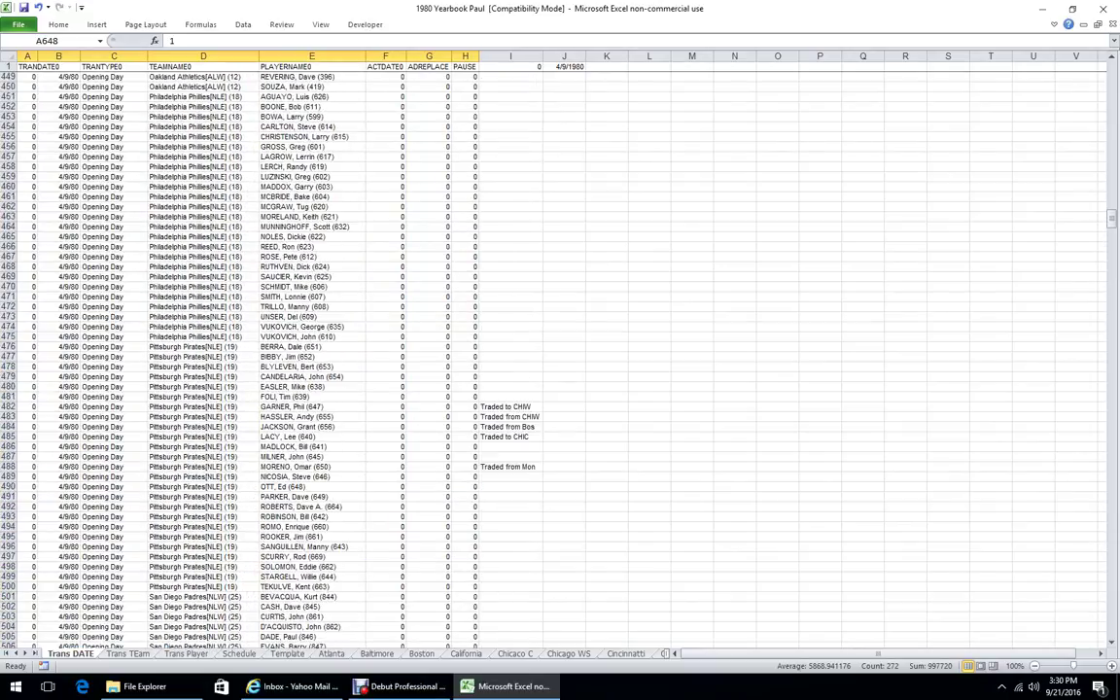
pyautogui.scroll(9, 568, 306)
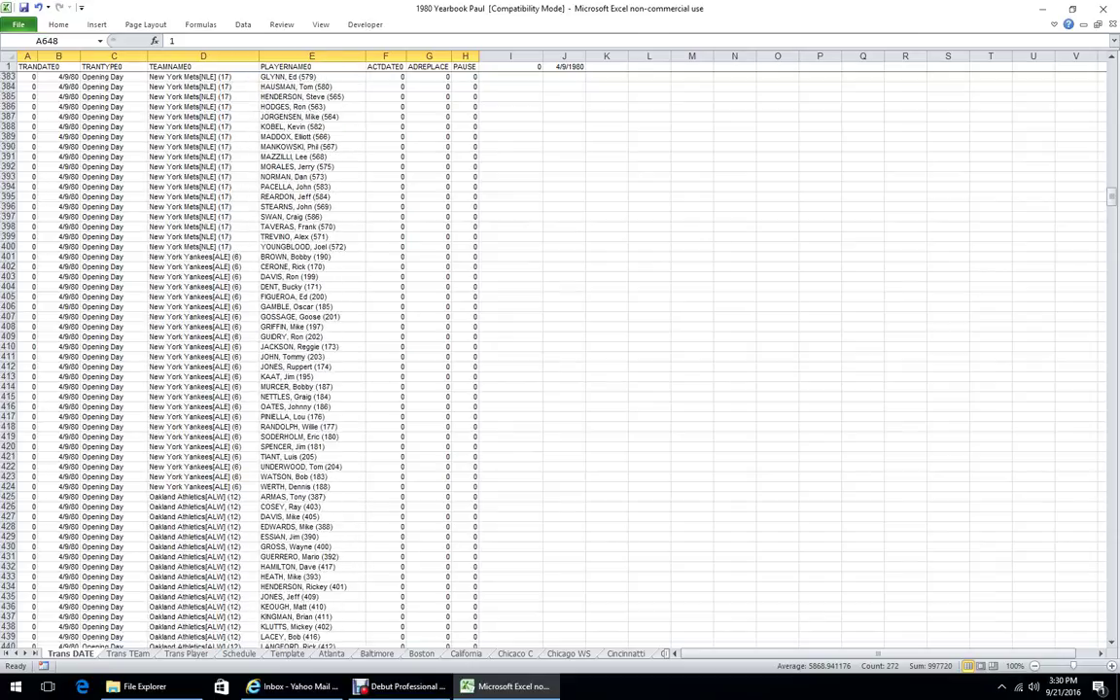
pyautogui.scroll(-20, 568, 306)
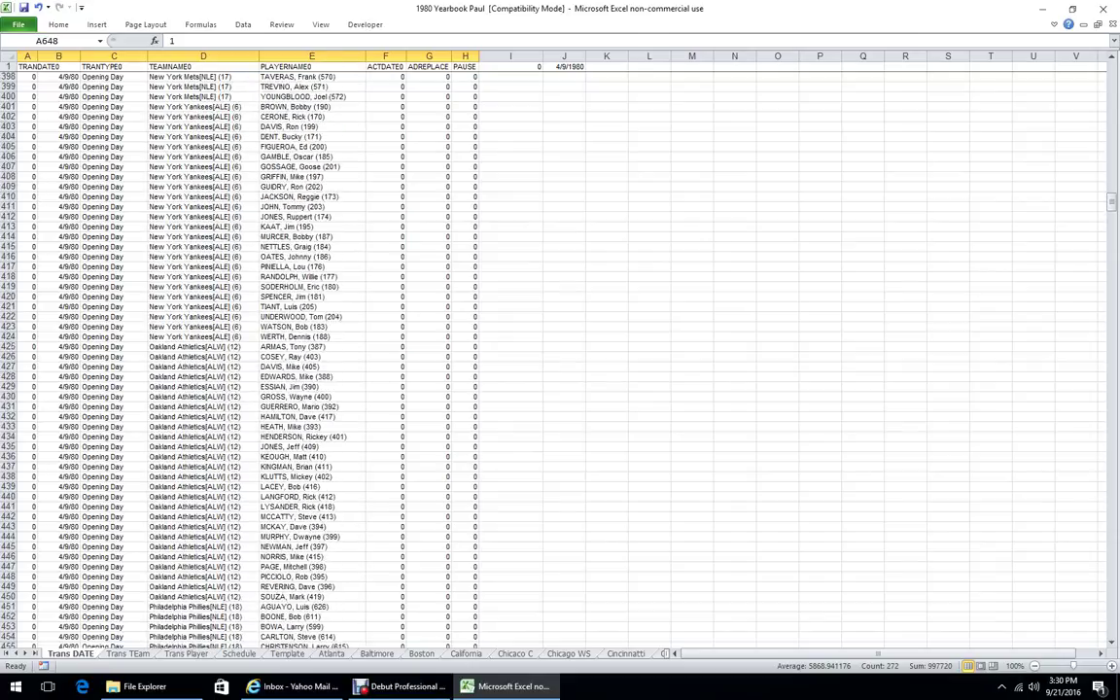
pyautogui.scroll(-20, 568, 305)
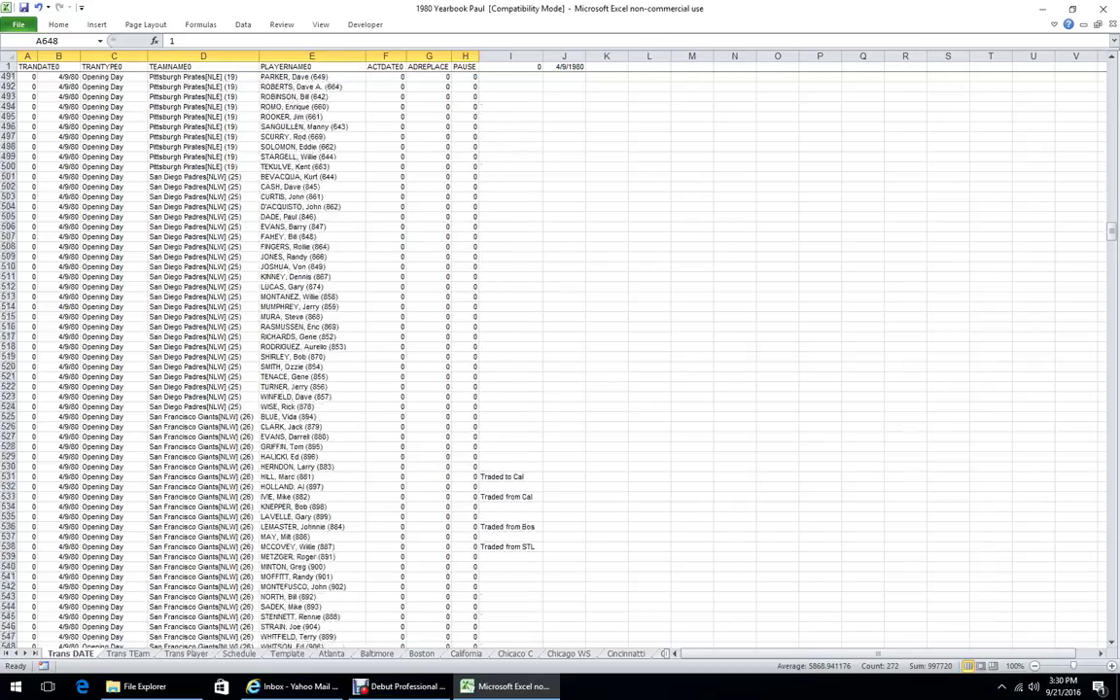
pyautogui.scroll(-12, 568, 306)
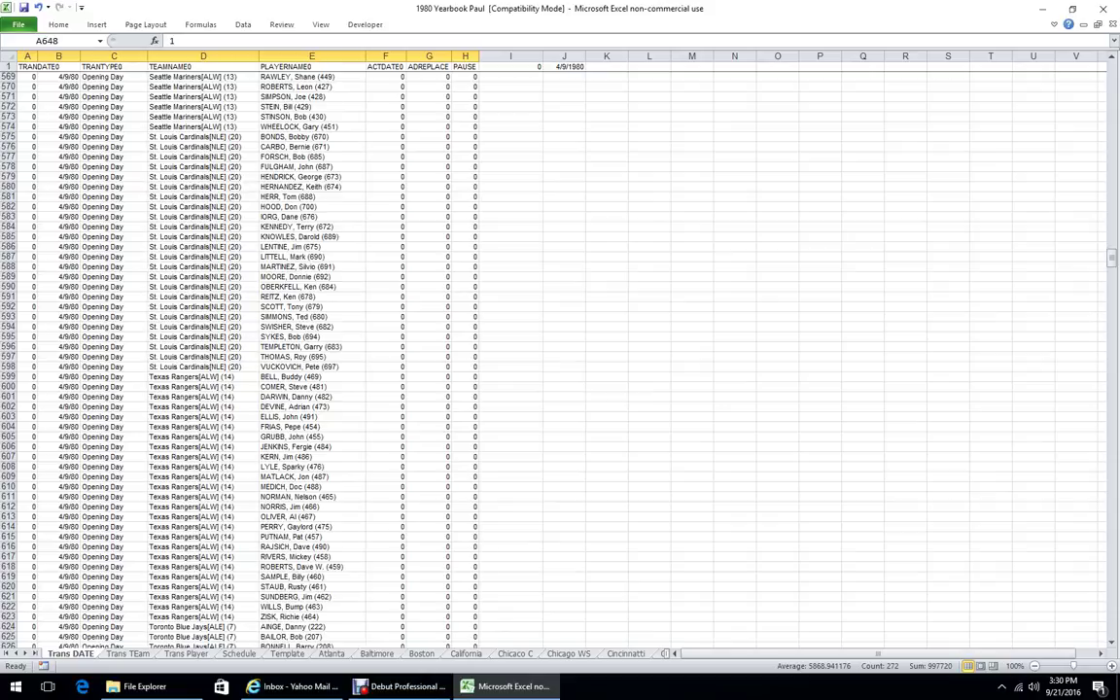
pyautogui.scroll(-3, 554, 355)
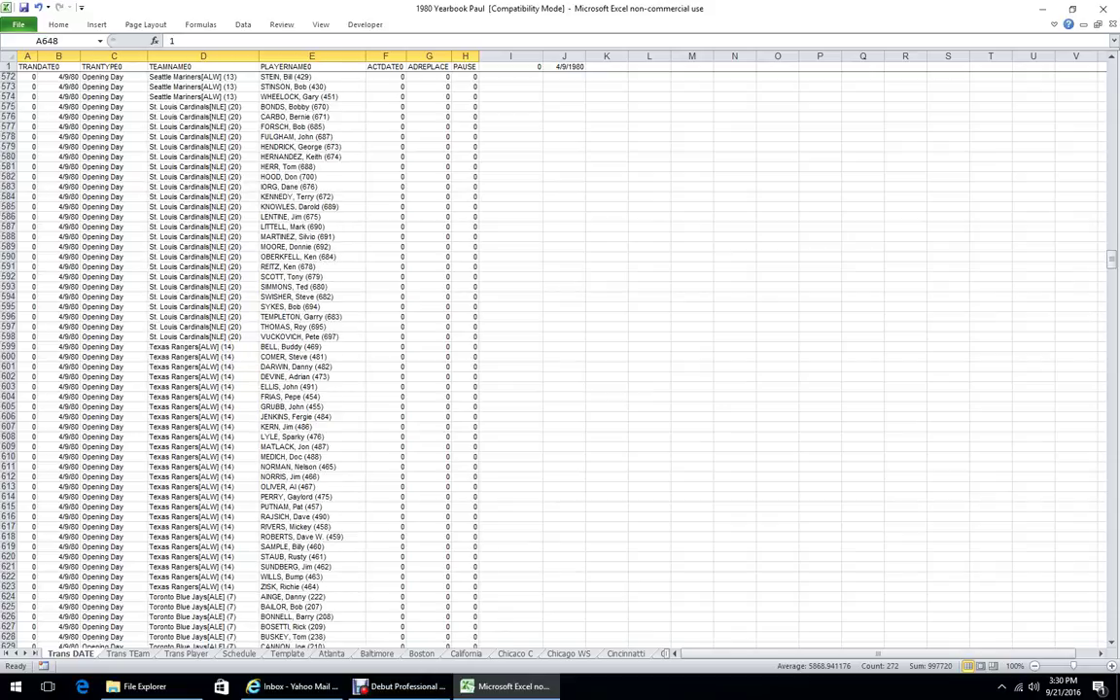
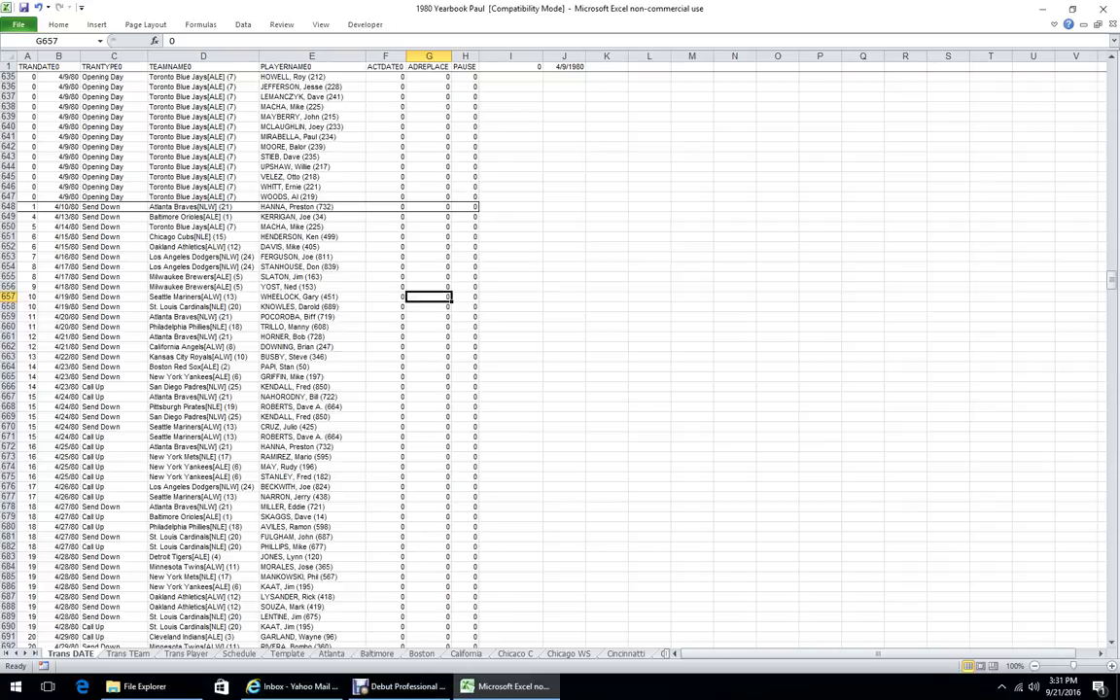
# - Examine the Philadelphia Phillies and Oakland Athletics transactions on the Trans TEam sheet and return to its first rows
pyautogui.hotkey('ctrl', 'pagedown')
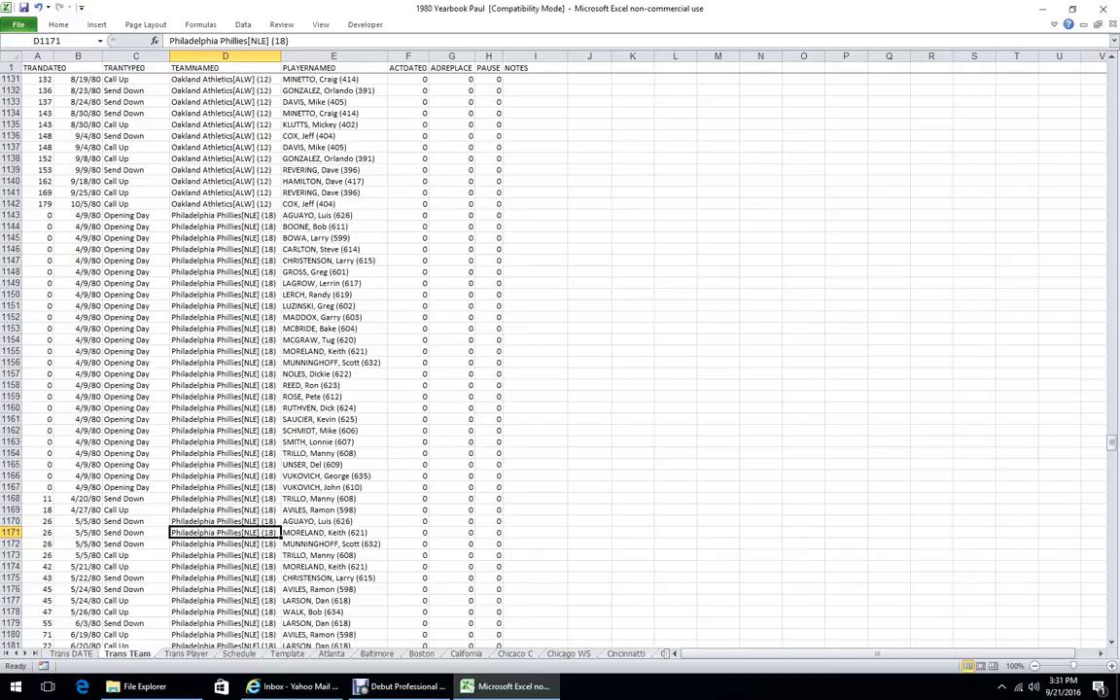
pyautogui.scroll(6, 291, 359)
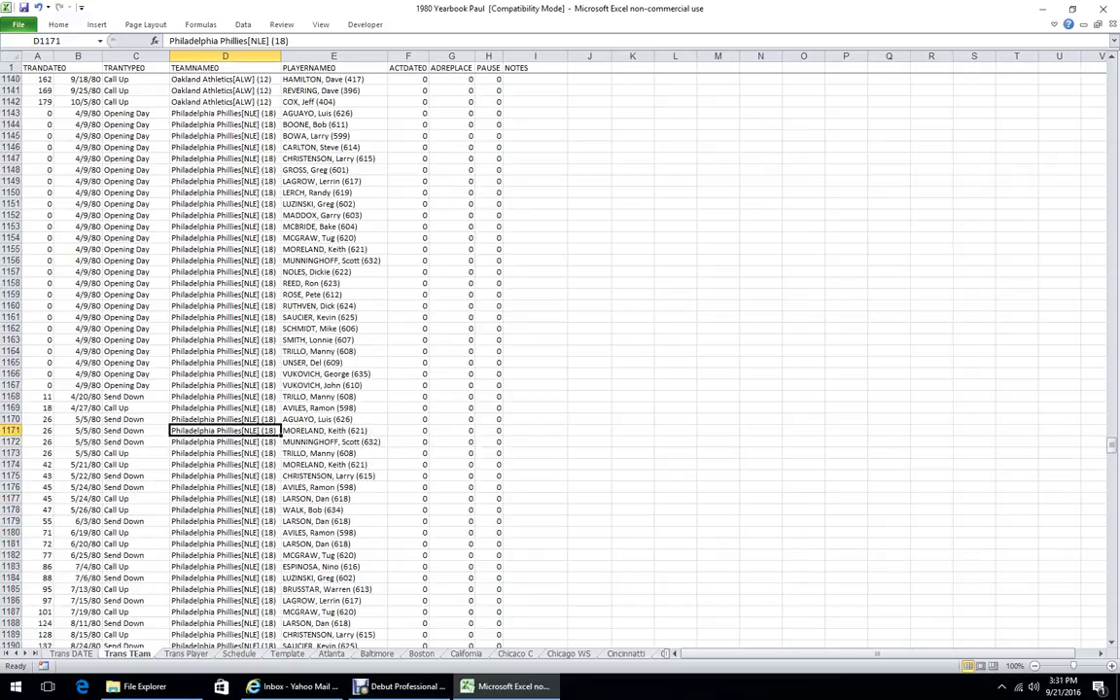
pyautogui.scroll(-13, 292, 360)
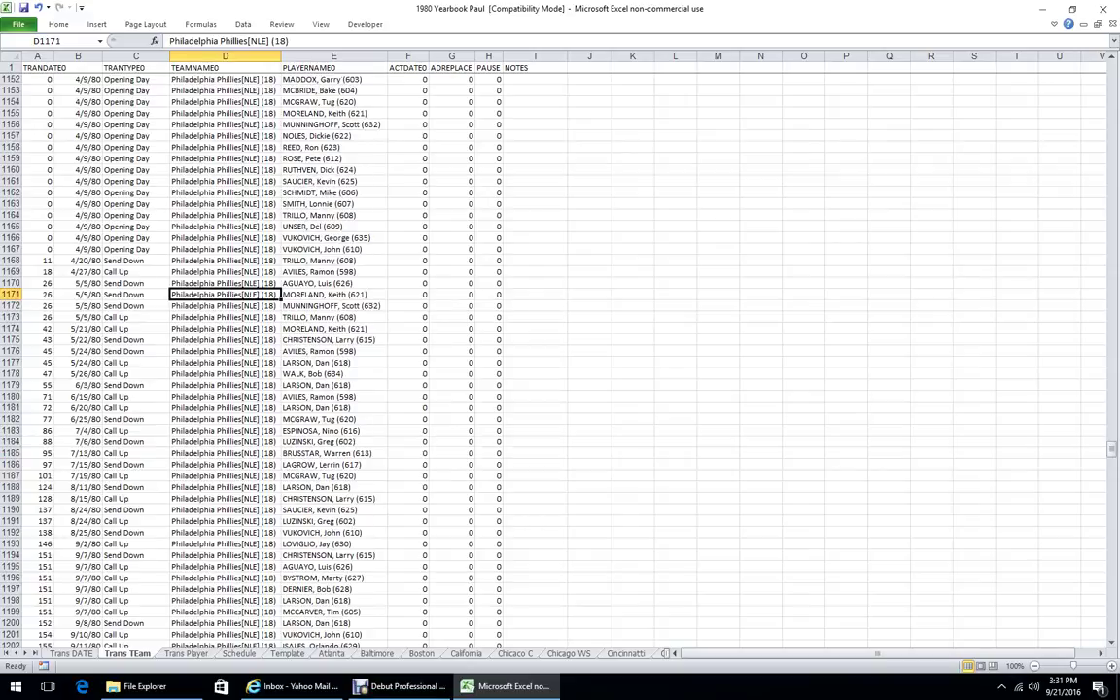
pyautogui.scroll(11, 292, 360)
pyautogui.scroll(18, 292, 360)
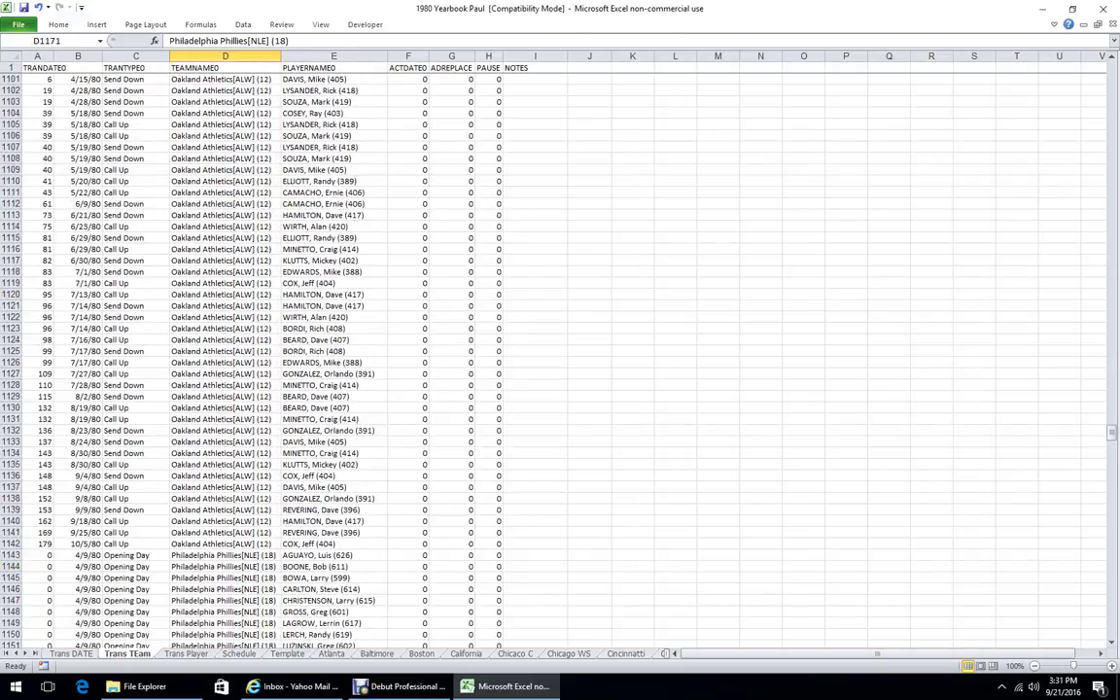
pyautogui.moveTo(1112, 421); pyautogui.dragTo(1112, 68)
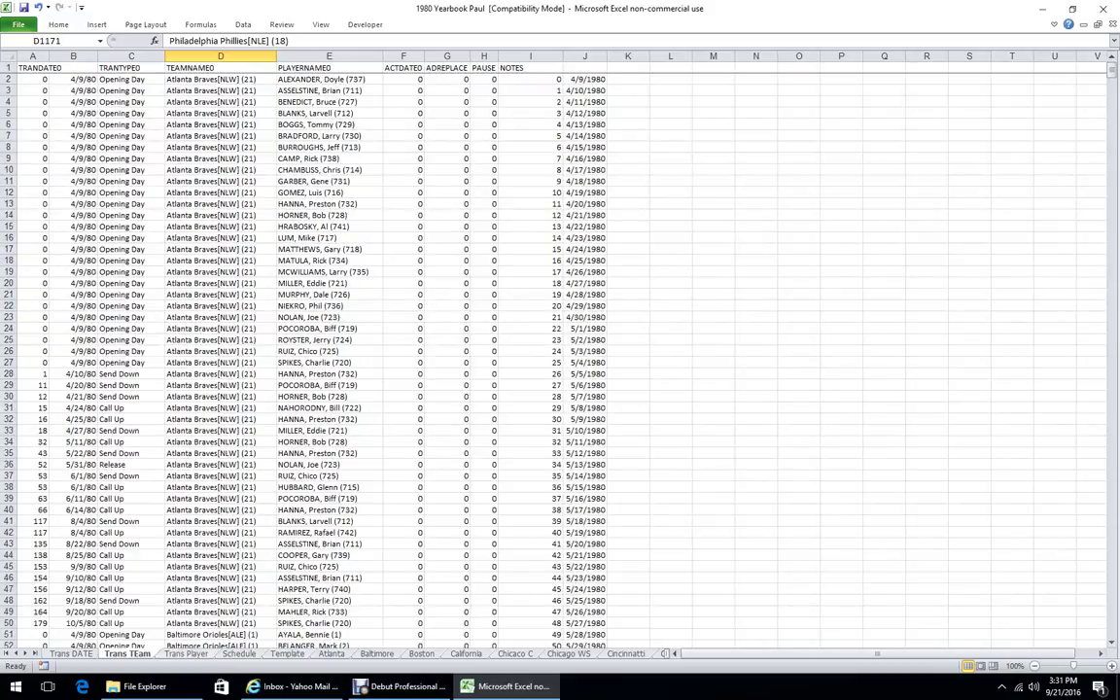
# - Look over the transactions sorted by player at the start of the Trans Player sheet, checking the Toronto Blue Jays player in E11
pyautogui.hotkey('ctrl', 'pagedown')
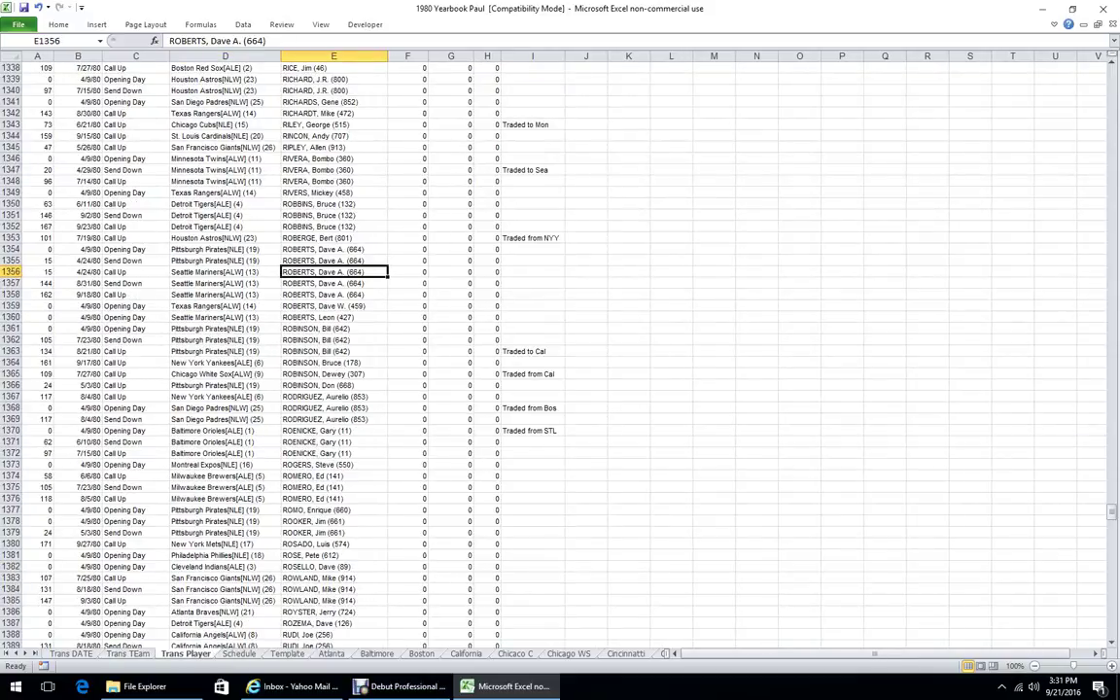
pyautogui.moveTo(1111, 511); pyautogui.dragTo(1112, 70)
pyautogui.click(221, 305)
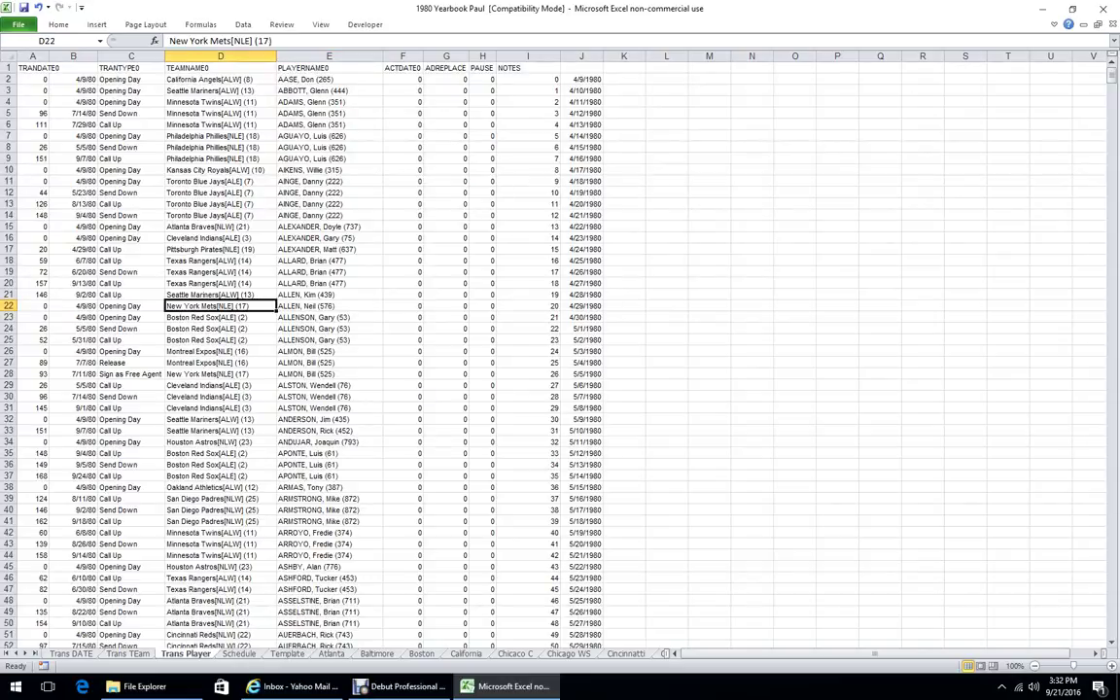
pyautogui.click(329, 182)
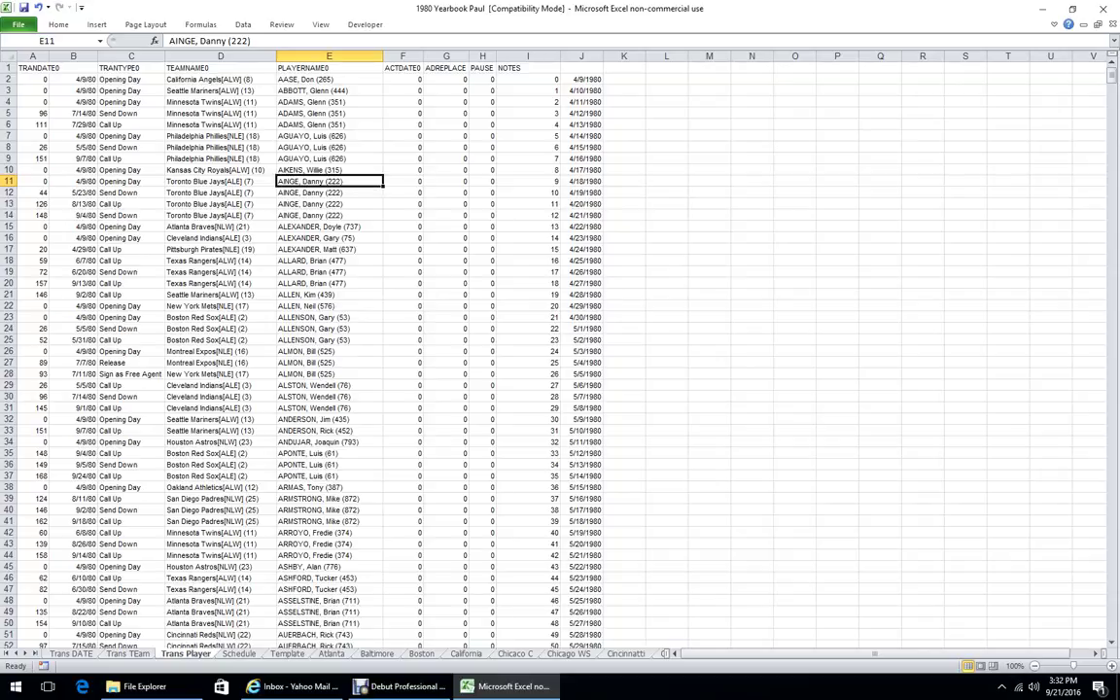
# - Check the Atlanta Braves' 6/1/80 send-down in E37 of the Trans TEam sheet and return to the Schedule sheet
pyautogui.hotkey('ctrl', 'pageup')
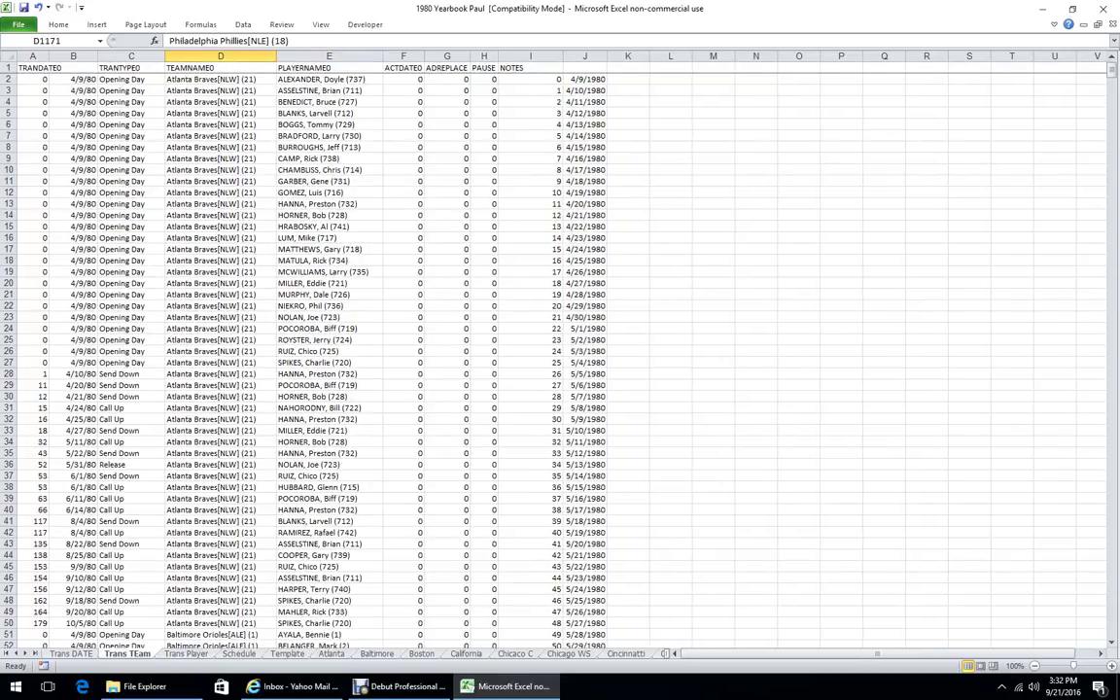
pyautogui.click(328, 476)
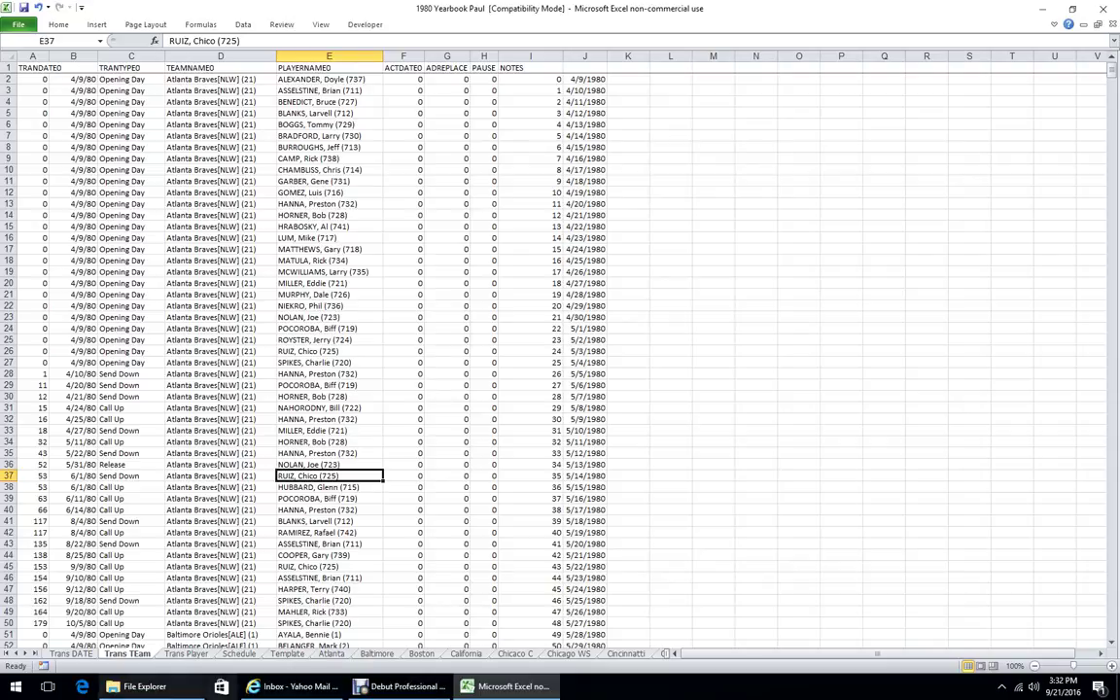
pyautogui.click(240, 655)
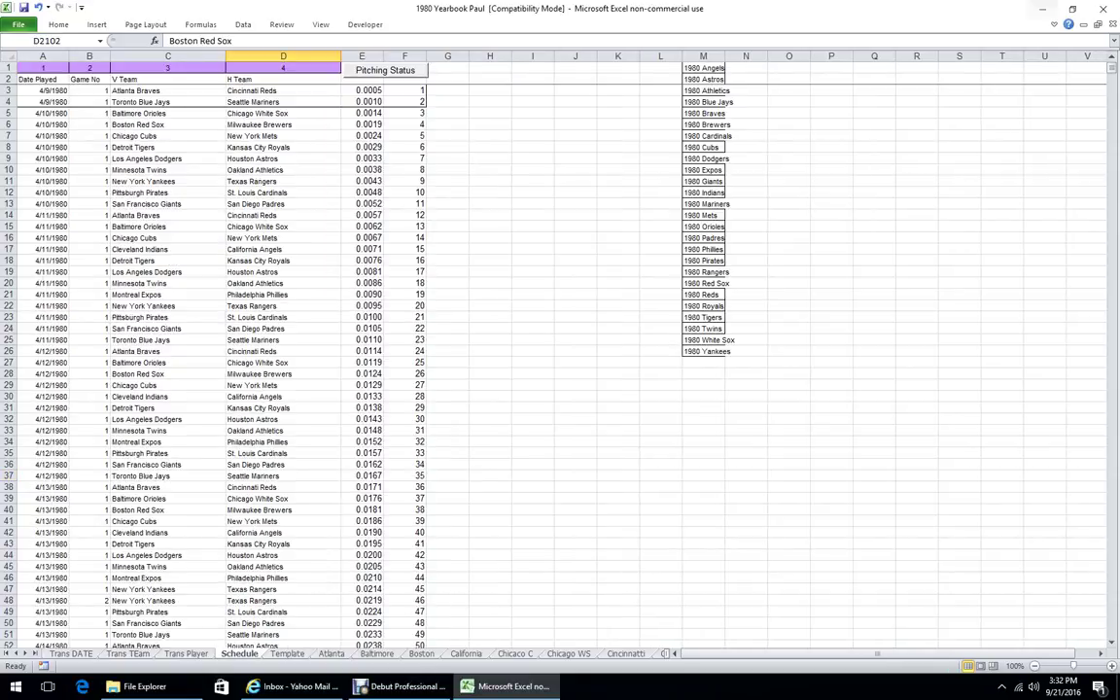
# - Open the recent workbook 1980 Pitching Status Paul with its links updated and maximize its window
pyautogui.click(1073, 9)
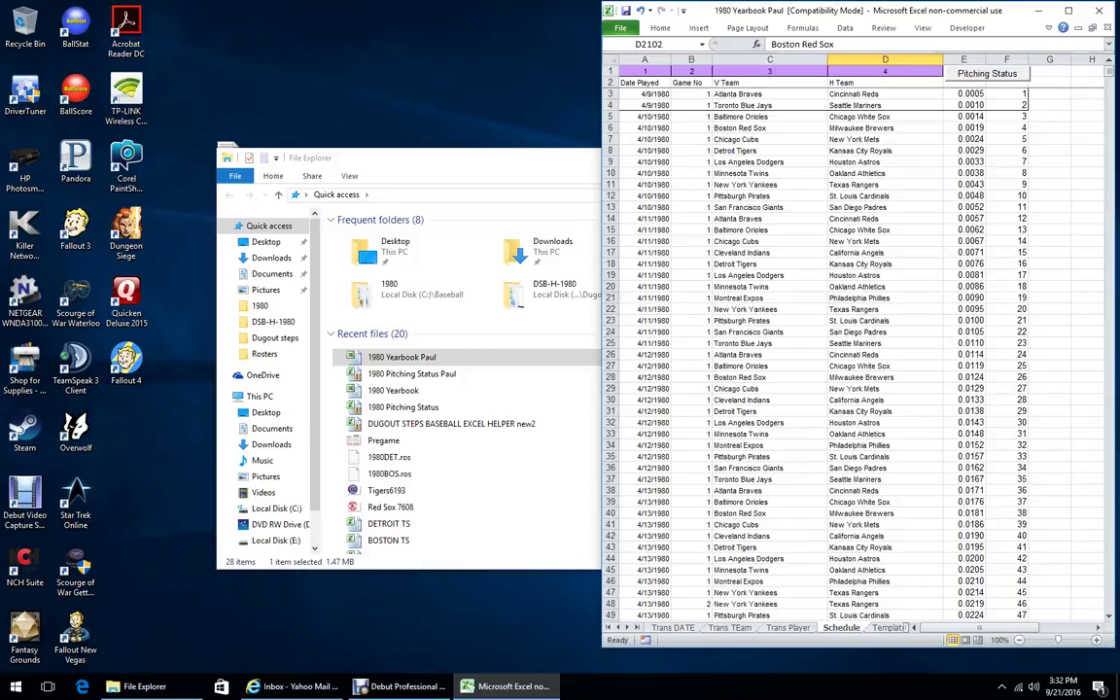
pyautogui.hotkey('alt', 'f')
pyautogui.click(629, 153)
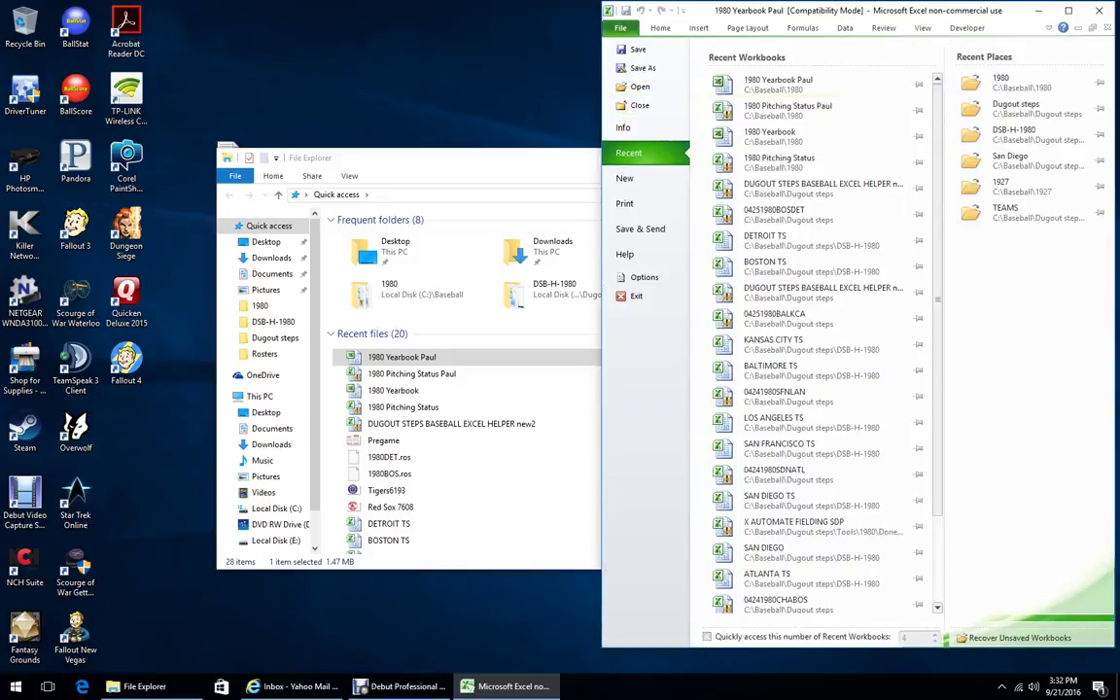
pyautogui.click(815, 109)
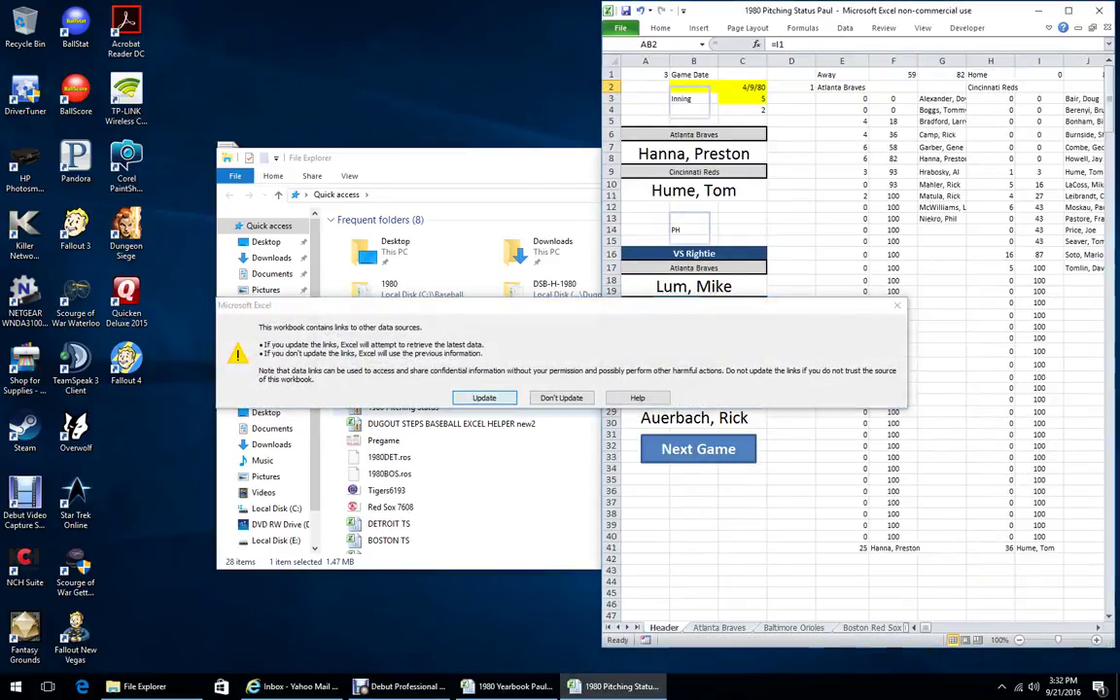
pyautogui.press('Return')
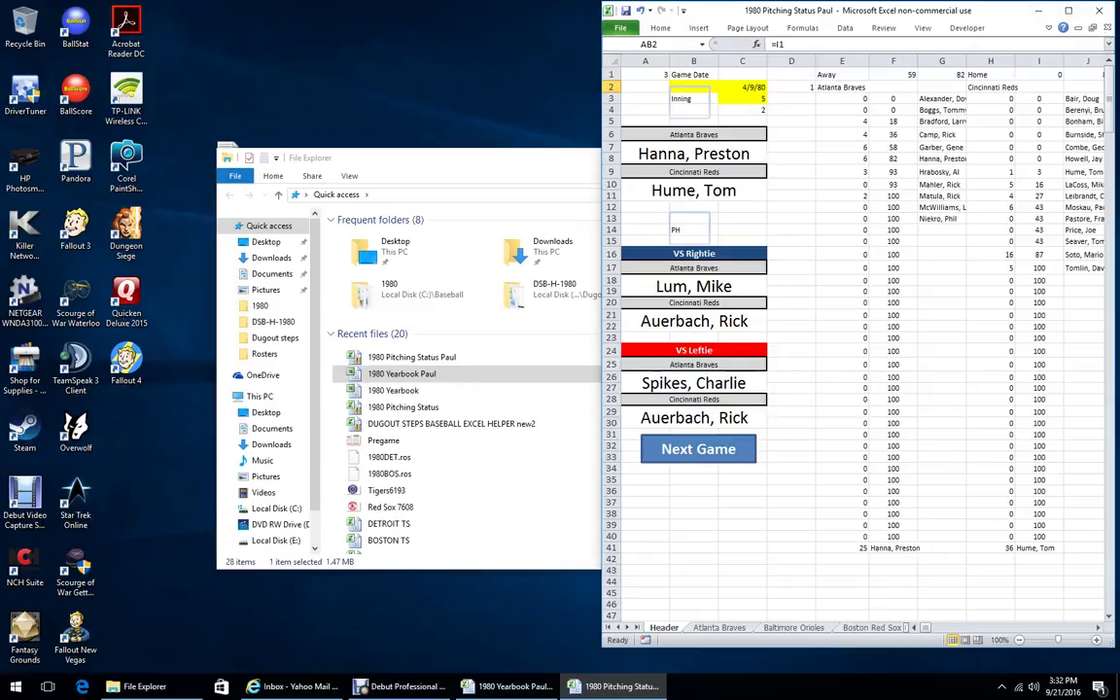
pyautogui.click(1069, 11)
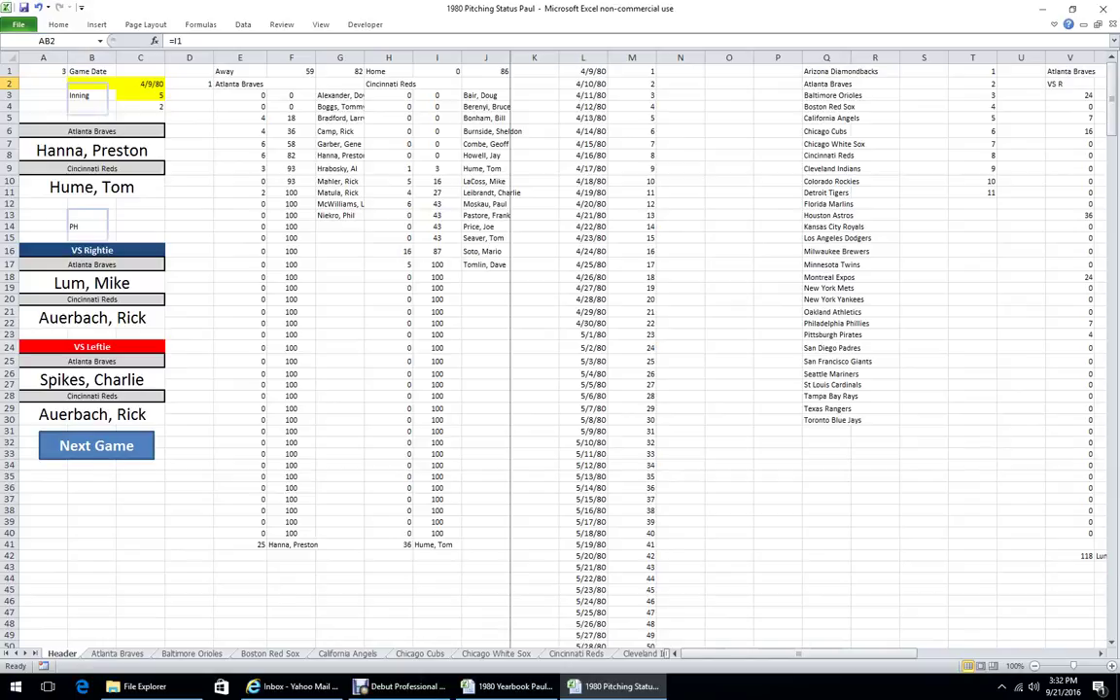
# - Reduce the Pitching Status workbook window to a smaller size beside the desktop, select cell A1 and maximize the window again
pyautogui.click(1072, 9)
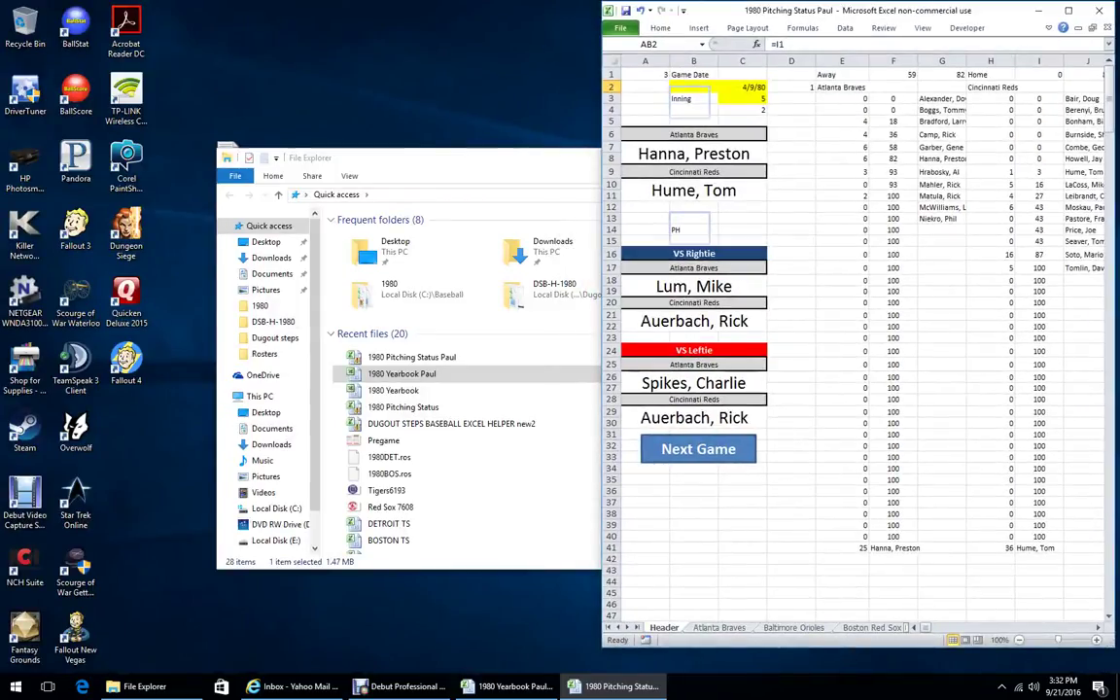
pyautogui.press('super+Up')
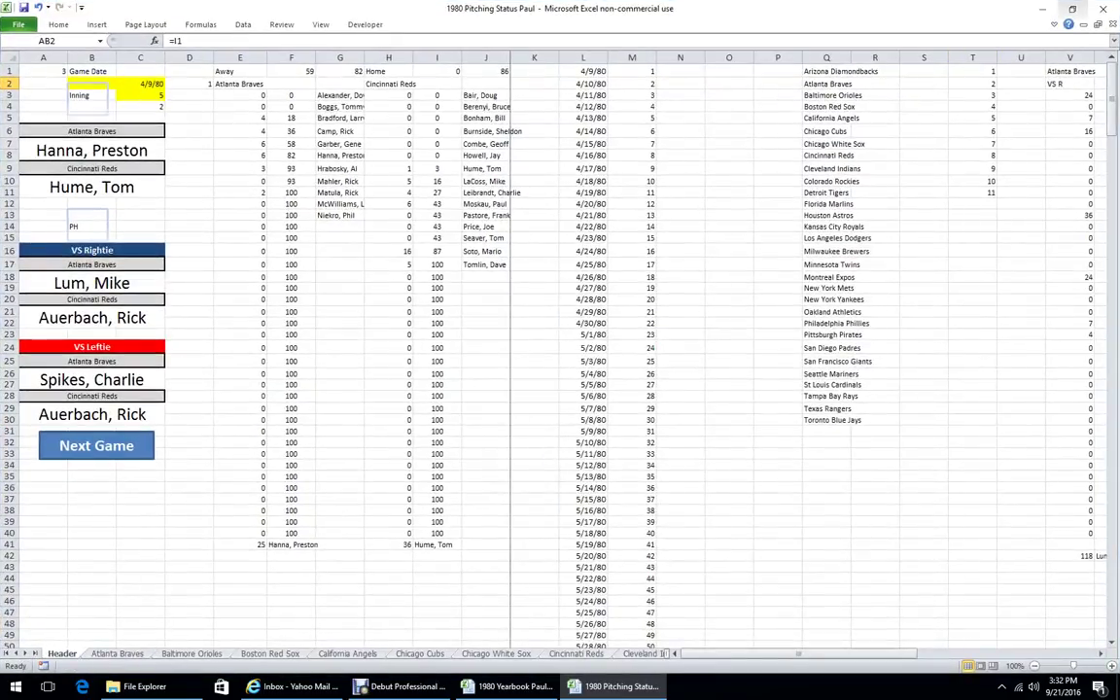
pyautogui.press('super+Down')
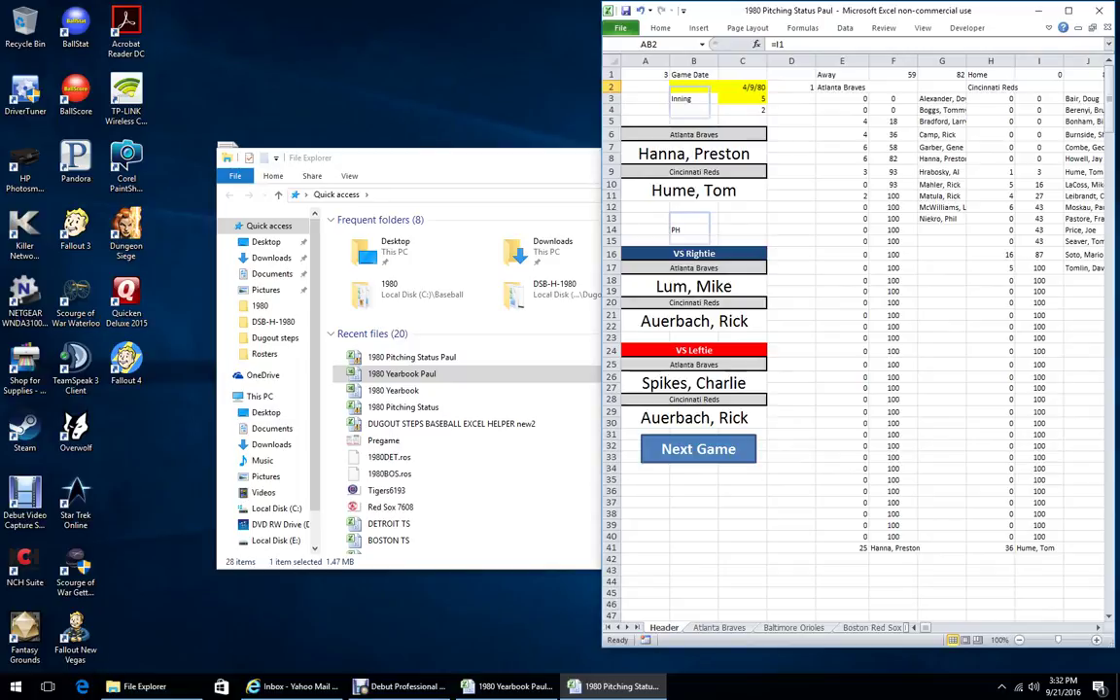
pyautogui.click(645, 75)
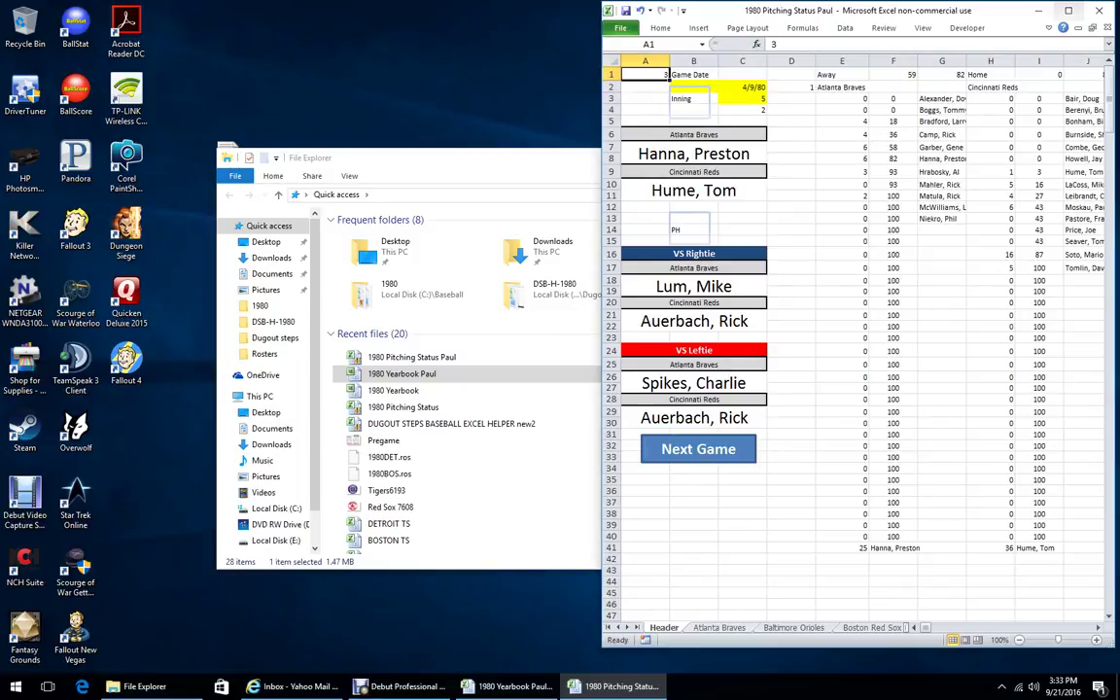
pyautogui.click(1069, 11)
# - Review the game dates, teams and starting pitchers on the LUF sheet from A2 and return to the Header sheet
pyautogui.keyDown('ctrl'); pyautogui.click(35, 653); pyautogui.keyUp('ctrl')
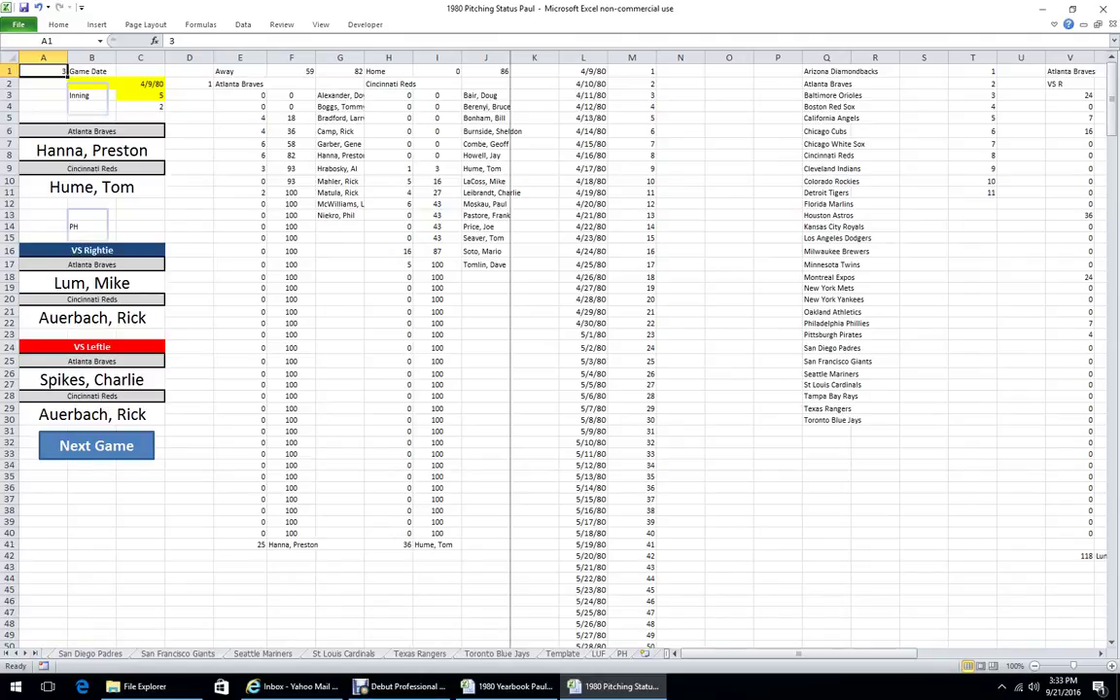
pyautogui.click(598, 654)
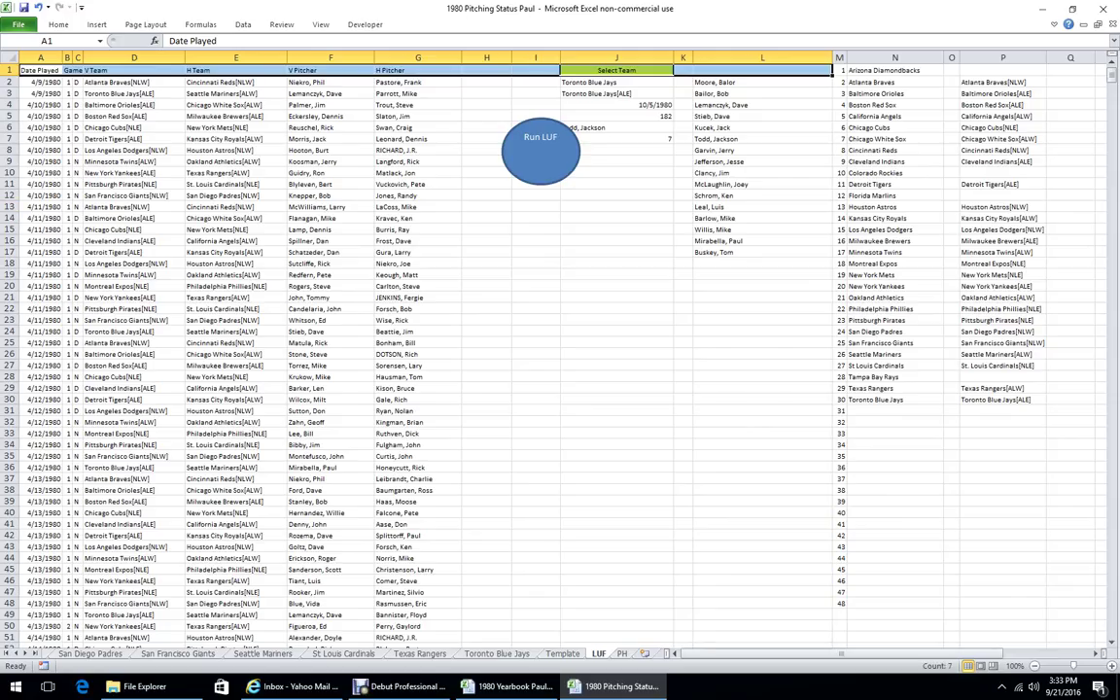
pyautogui.click(41, 83)
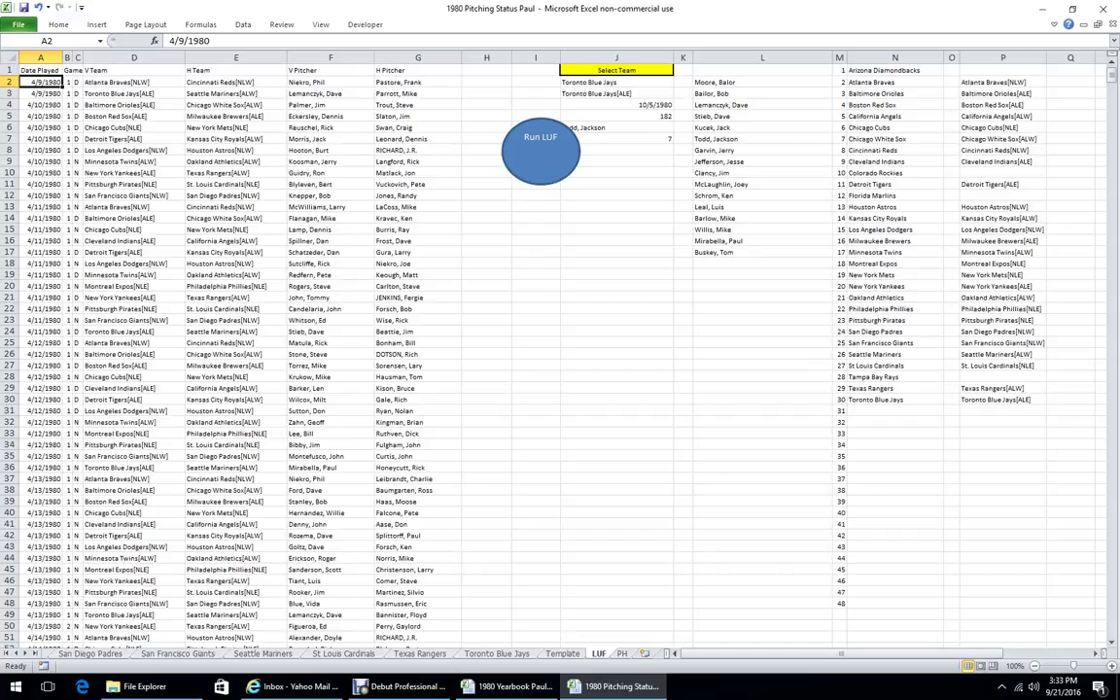
pyautogui.click(7, 653)
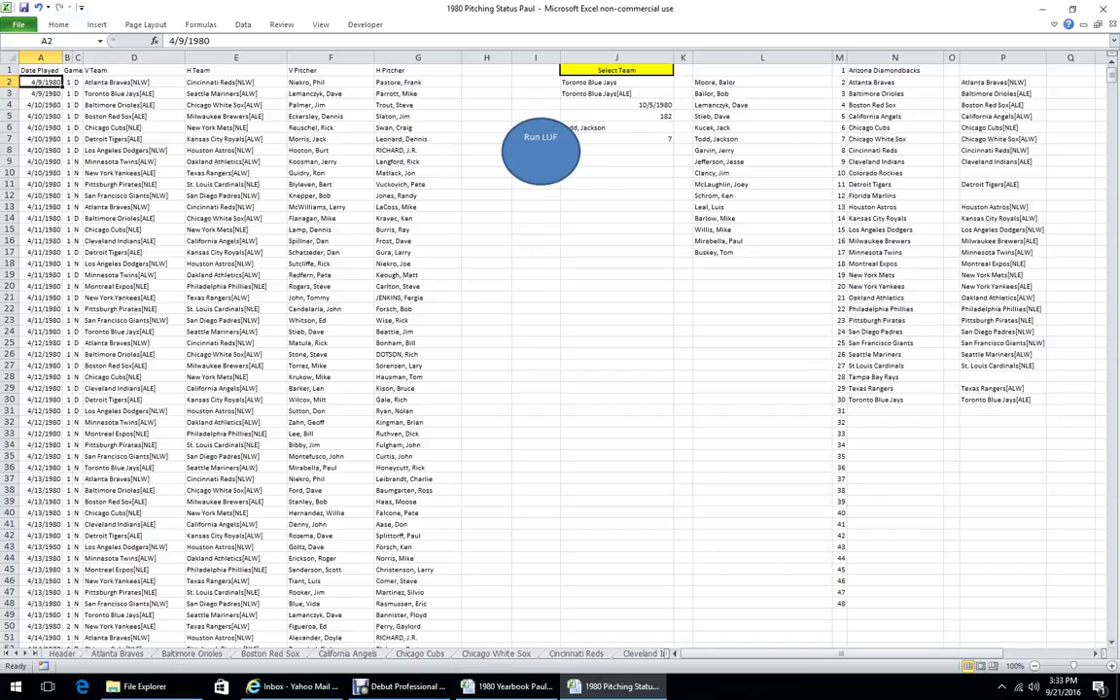
pyautogui.click(62, 654)
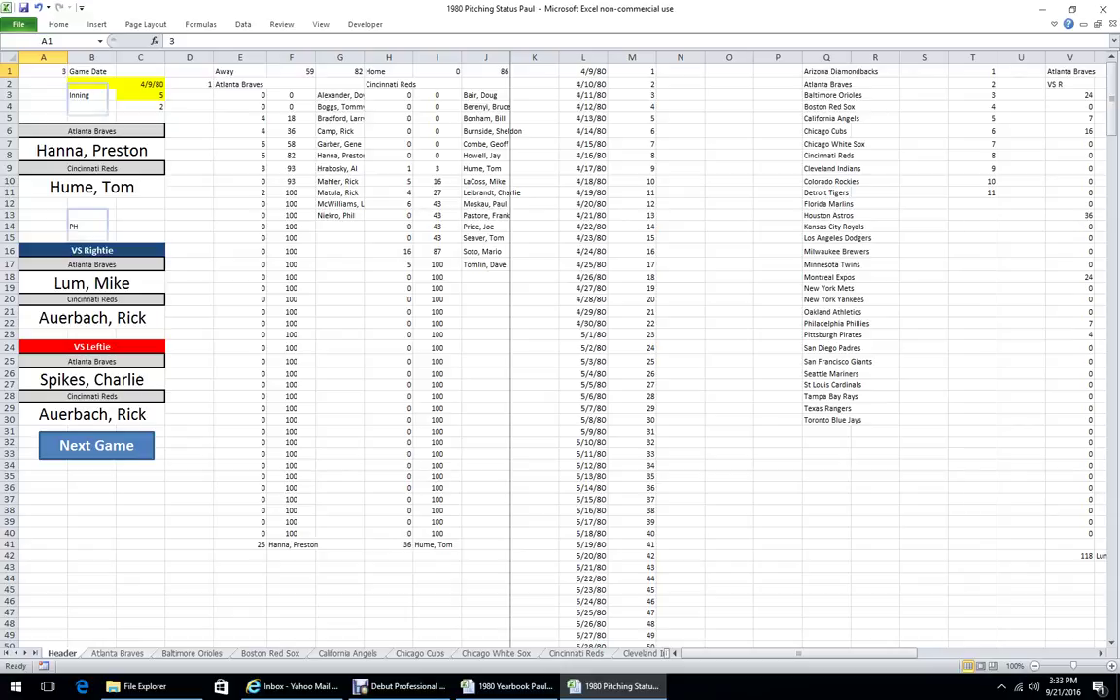
# - Revisit the LUF sheet's pitcher list and team selection area, and go back to the Header sheet
pyautogui.click(35, 654)
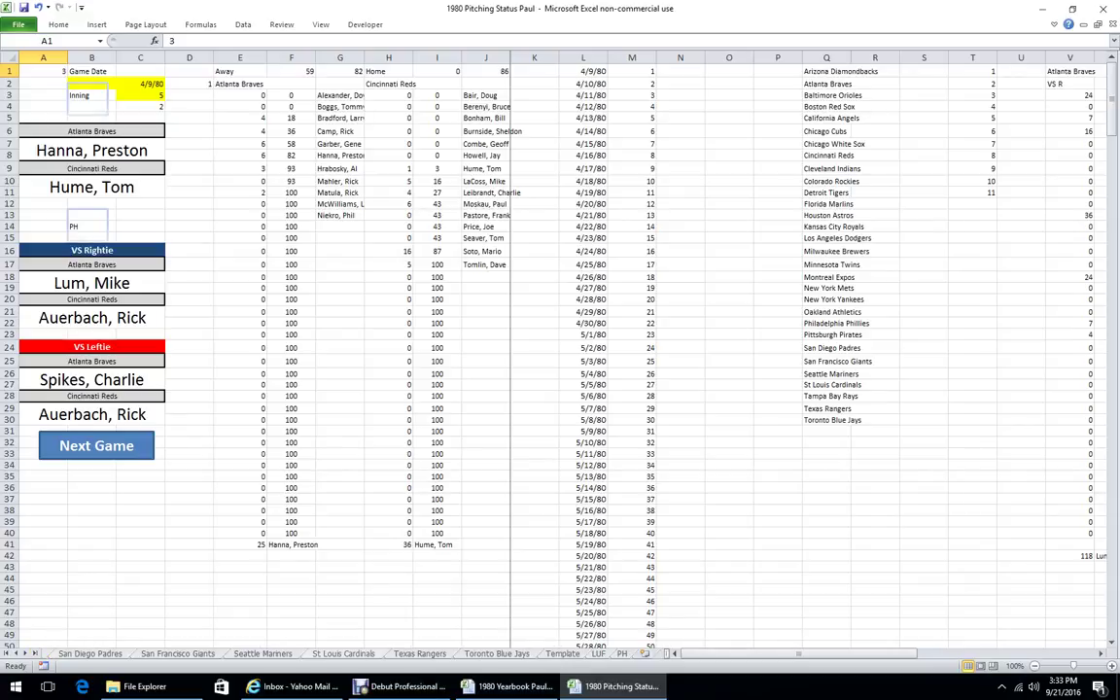
pyautogui.click(599, 654)
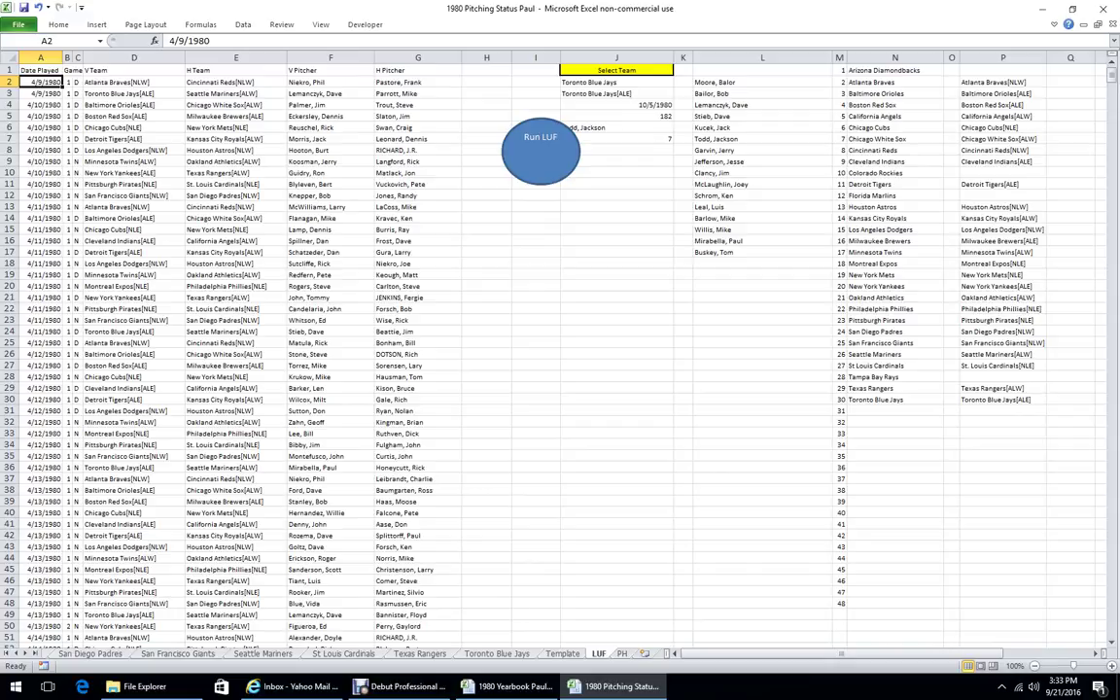
pyautogui.click(6, 653)
pyautogui.click(62, 653)
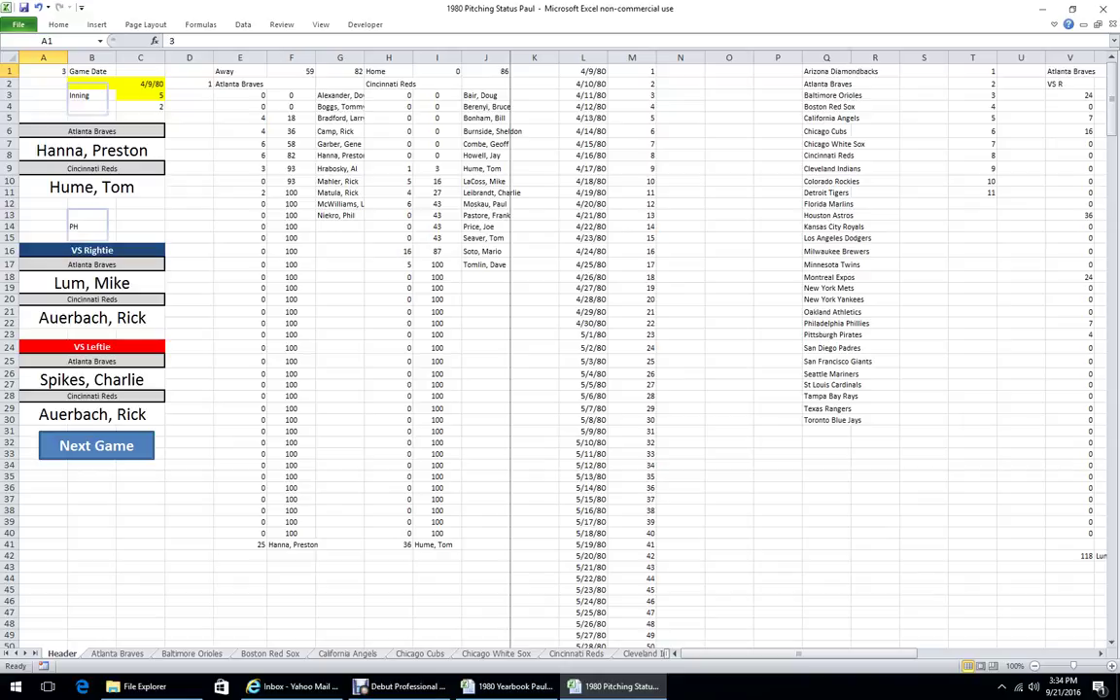
# - Check the game date in B2, set the inning in C3 to 8, and inspect the formula in C4
pyautogui.click(126, 85)
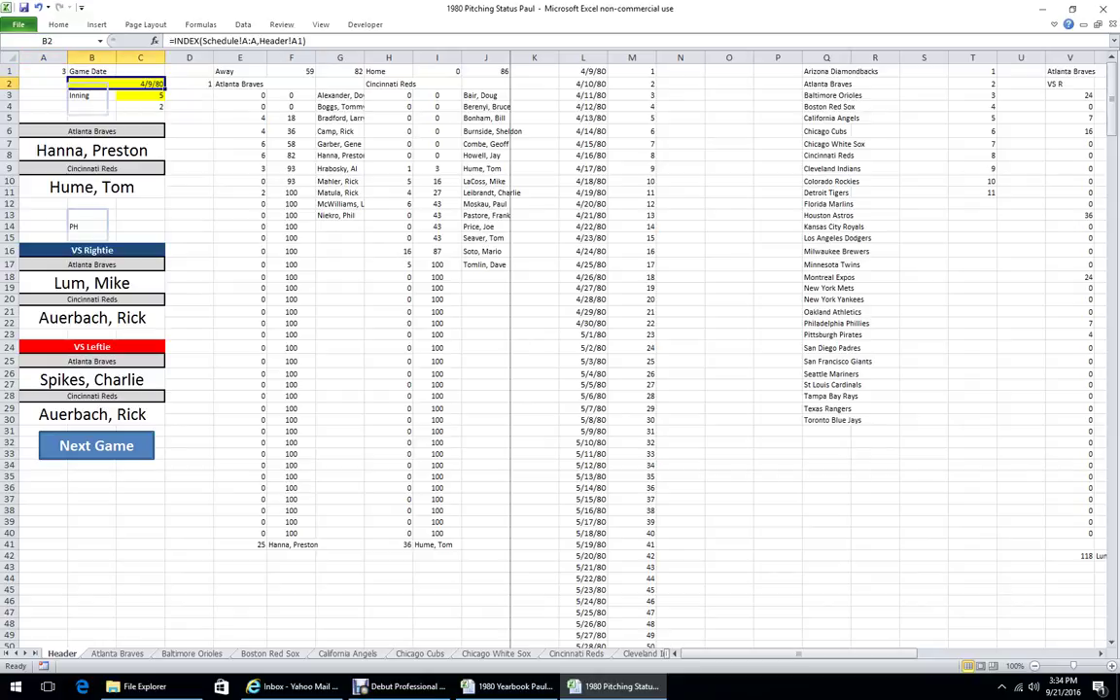
pyautogui.click(141, 95)
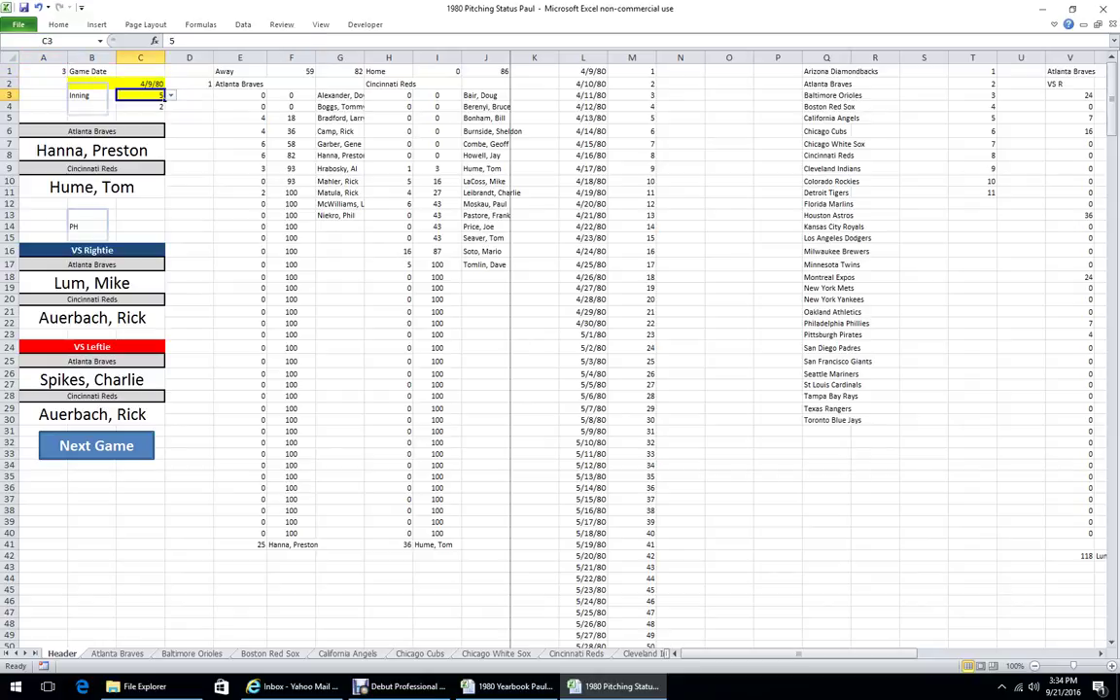
pyautogui.click(189, 107)
pyautogui.click(141, 95)
pyautogui.click(171, 95)
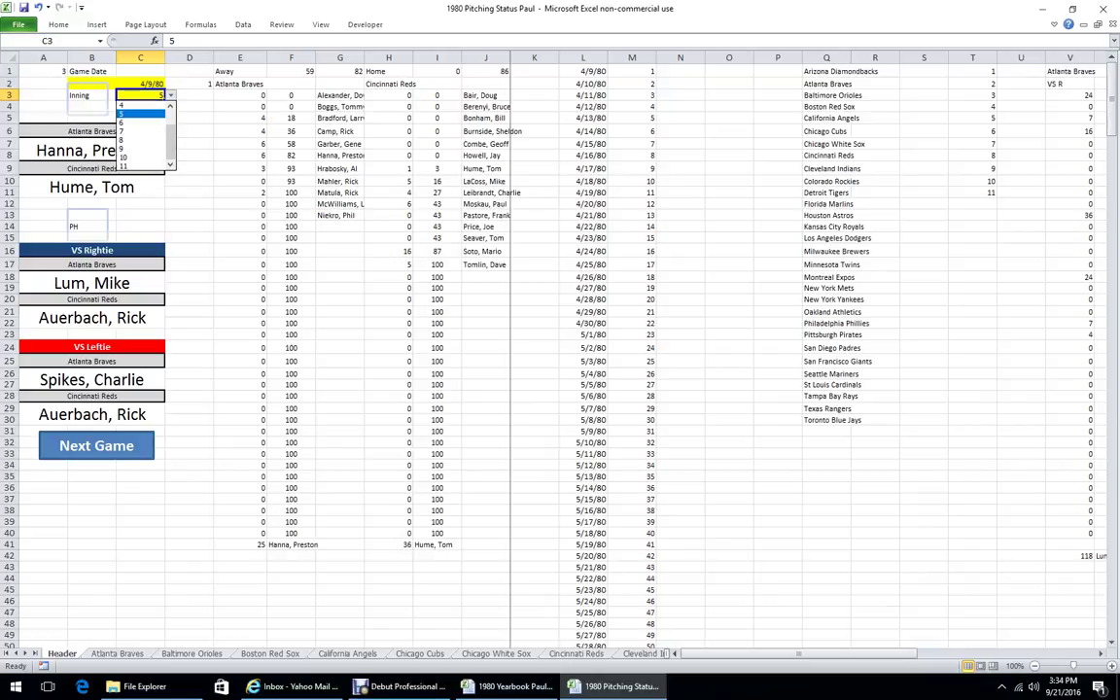
pyautogui.click(141, 140)
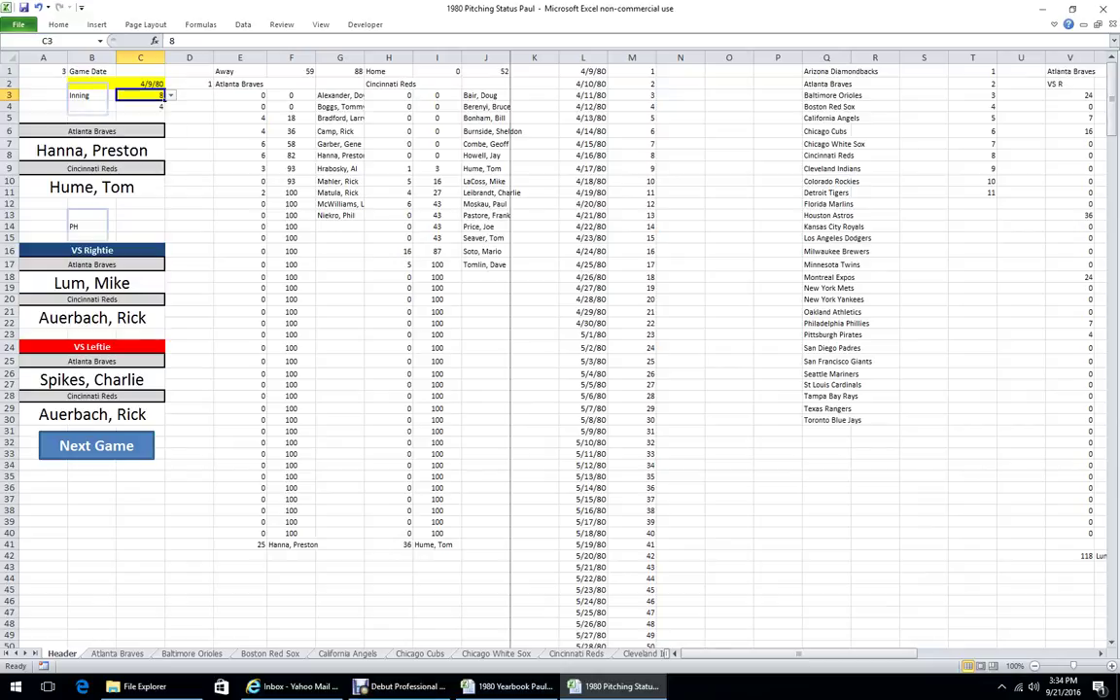
pyautogui.press('Down')
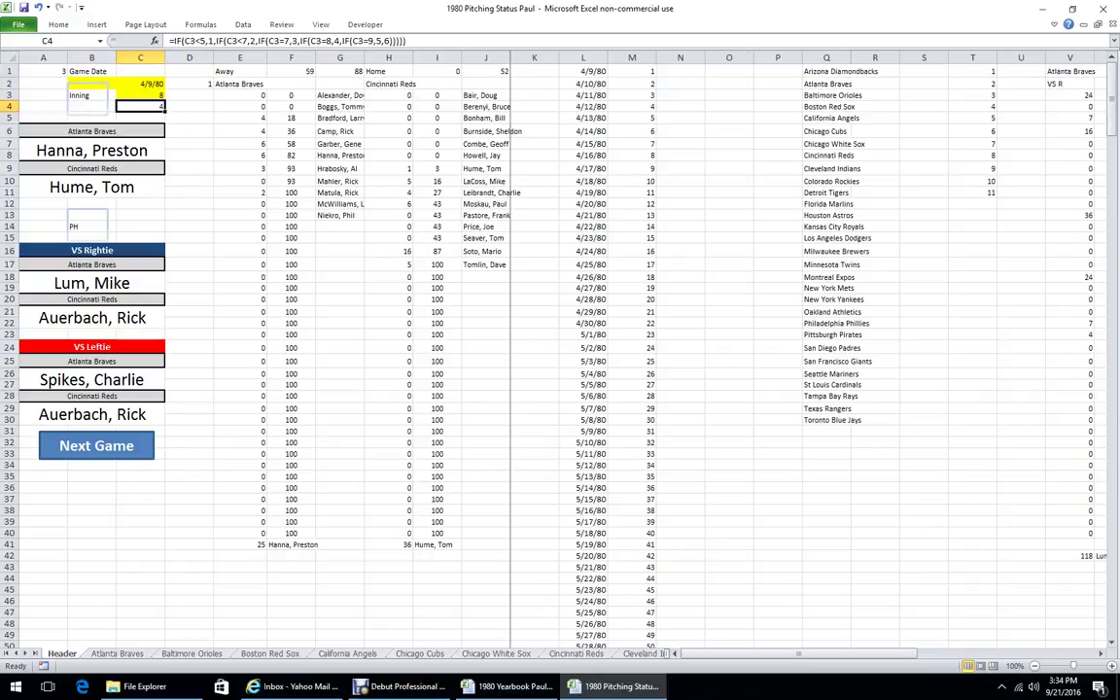
# - Recalculate the Header sheet from an empty cell to redraw the reliever and pinch-hitter picks for inning 8
pyautogui.click(190, 118)
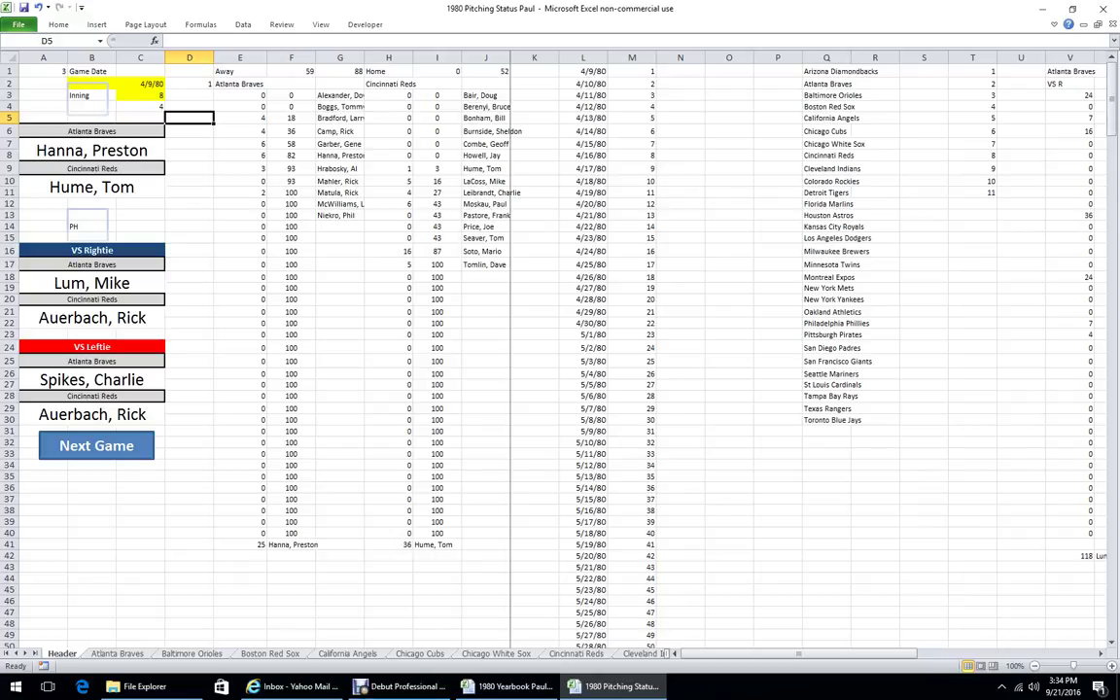
pyautogui.press('F9')
pyautogui.press('F9')
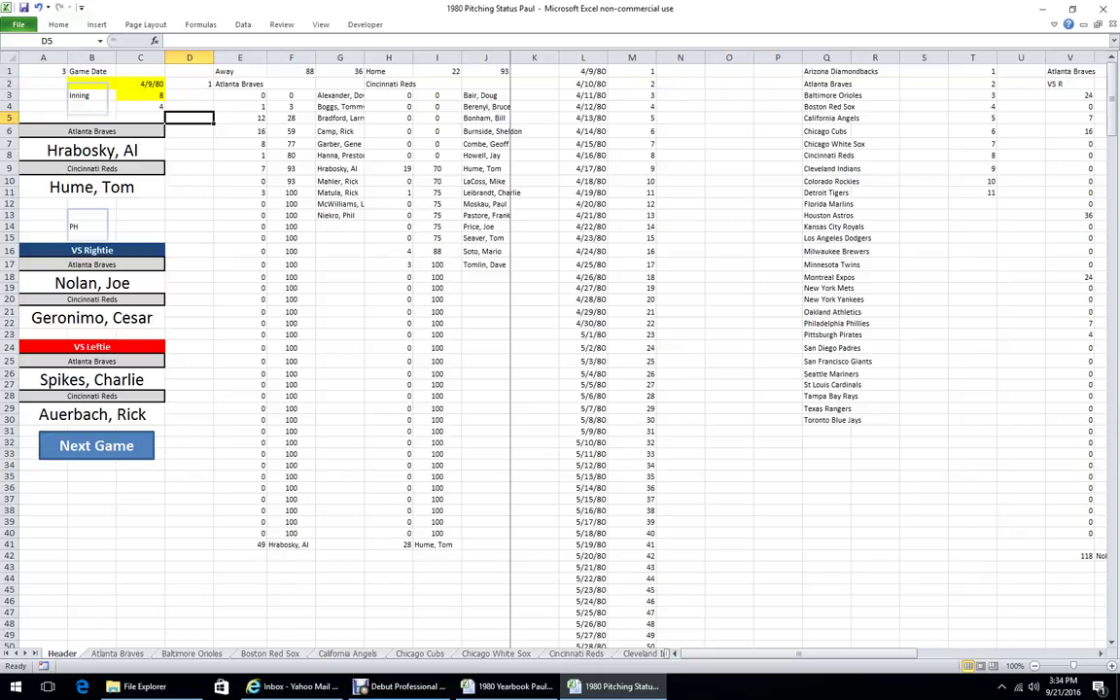
# - Examine the Atlanta Braves pitchers' percentages in column E of the Header sheet, between E4 and E13
pyautogui.click(240, 107)
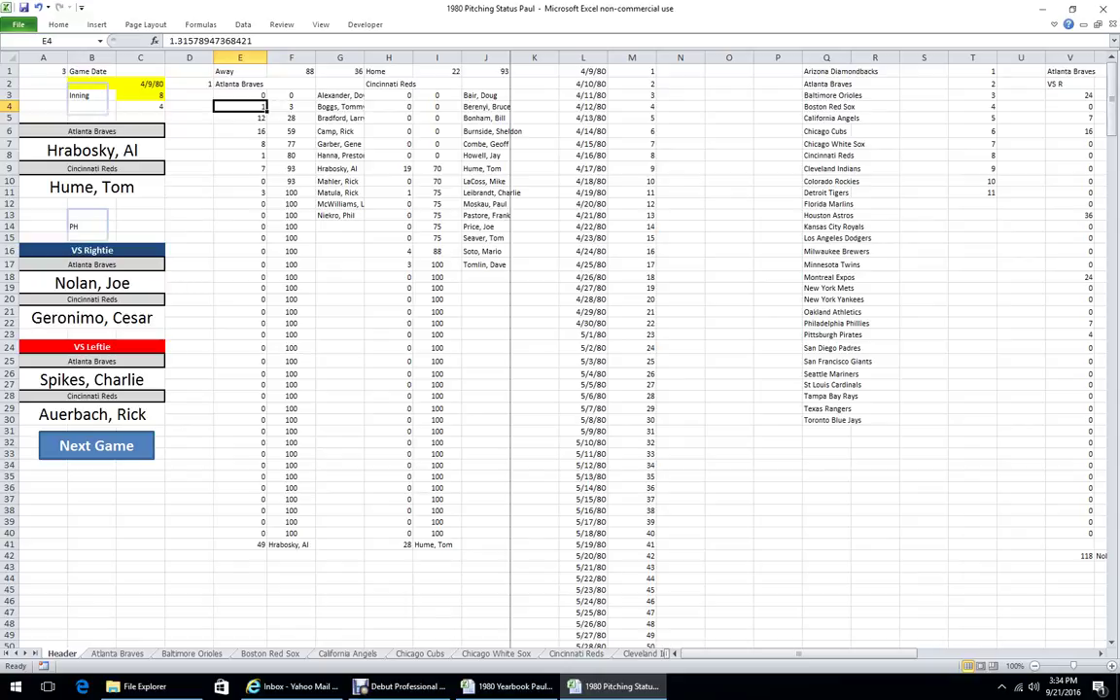
pyautogui.click(240, 132)
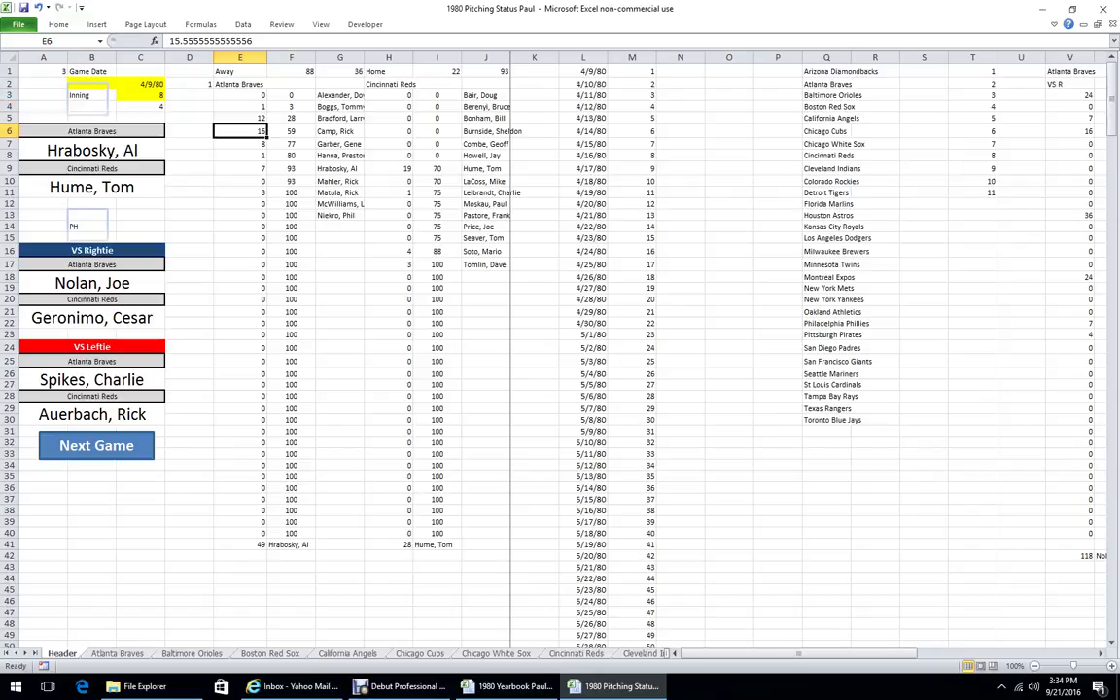
pyautogui.click(240, 118)
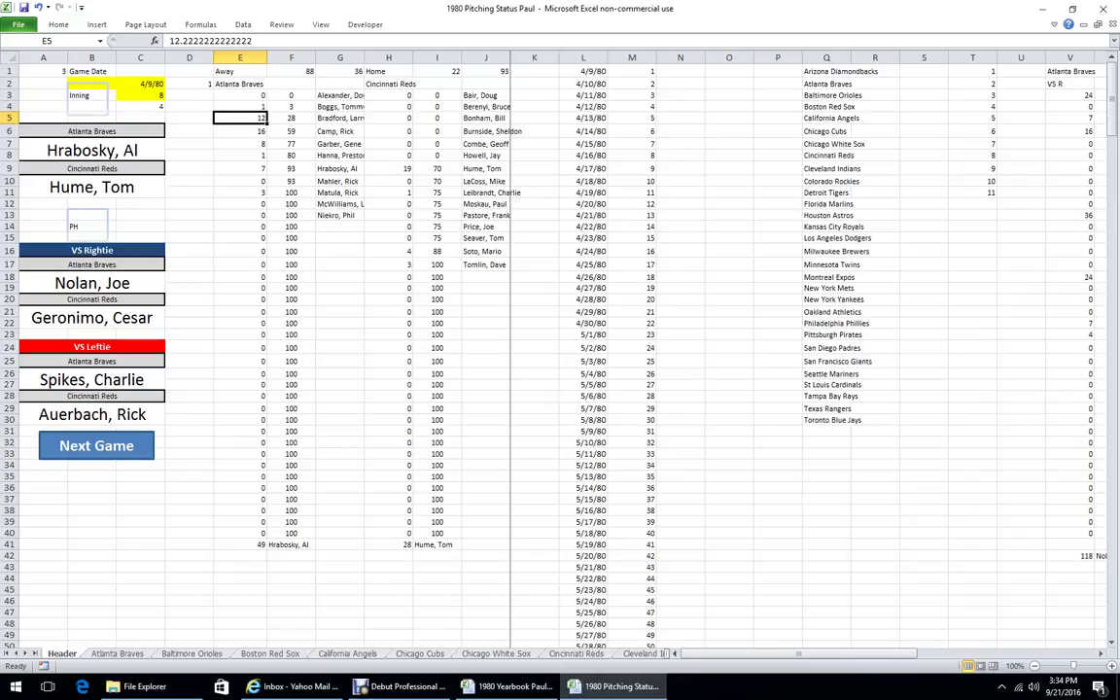
pyautogui.click(240, 168)
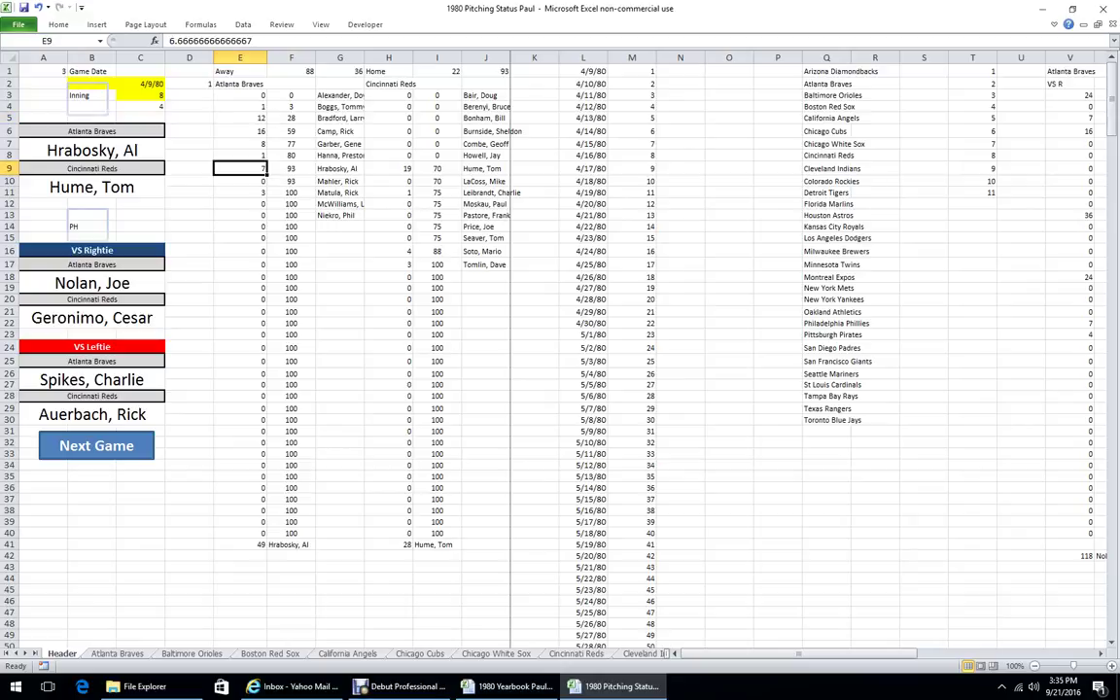
pyautogui.click(263, 155)
pyautogui.click(263, 106)
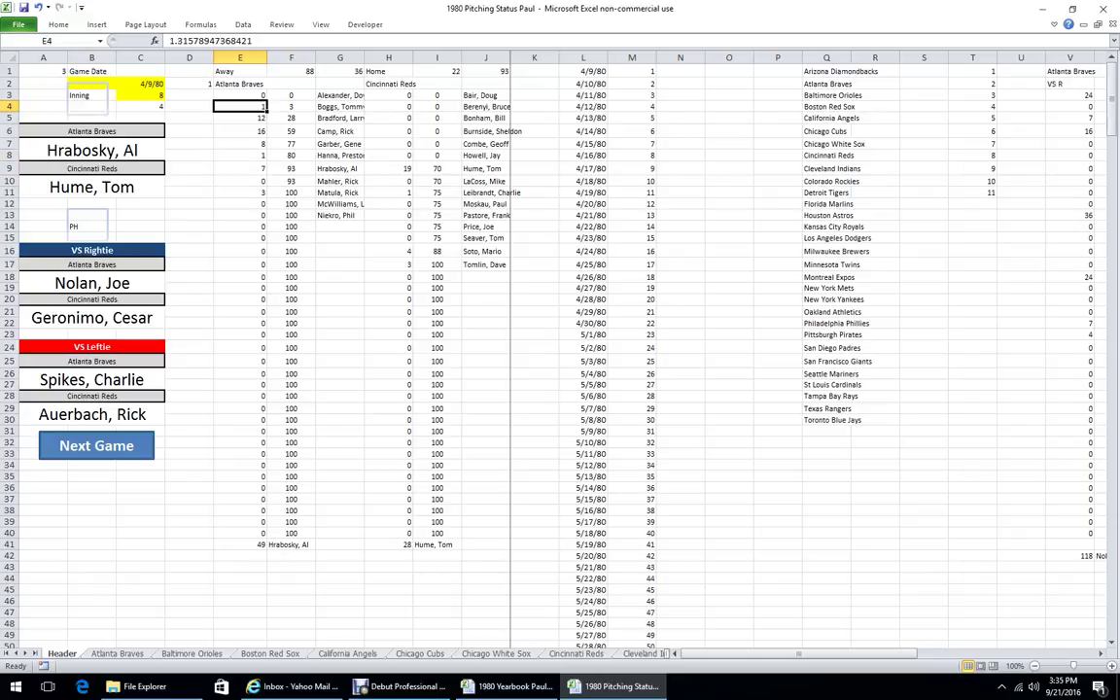
pyautogui.click(241, 215)
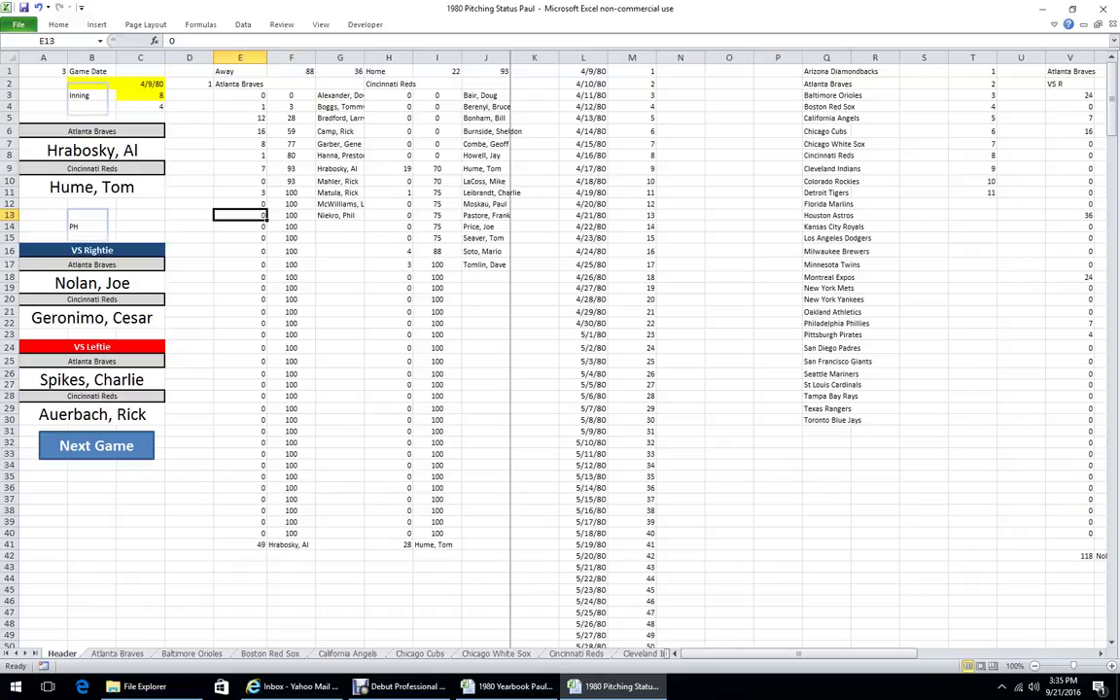
# - Recalculate the reliever picks and compare the Braves' percentages in E4:E12 with the Cincinnati Reds' values in column H
pyautogui.press('F9')
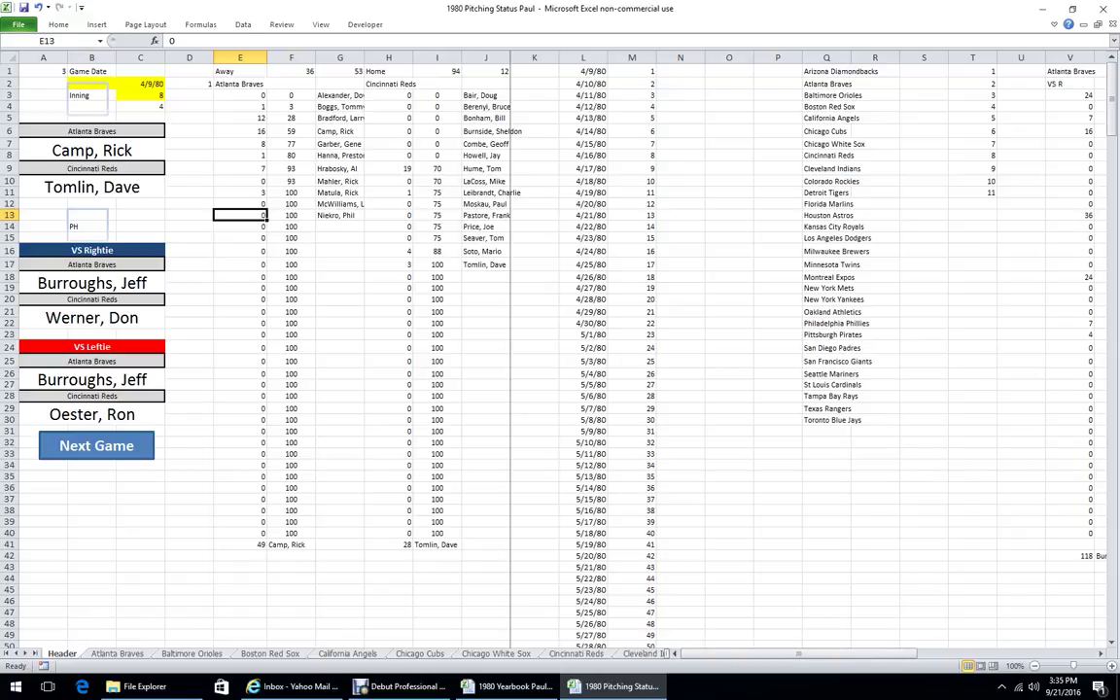
pyautogui.click(240, 168)
pyautogui.moveTo(241, 106); pyautogui.dragTo(240, 204)
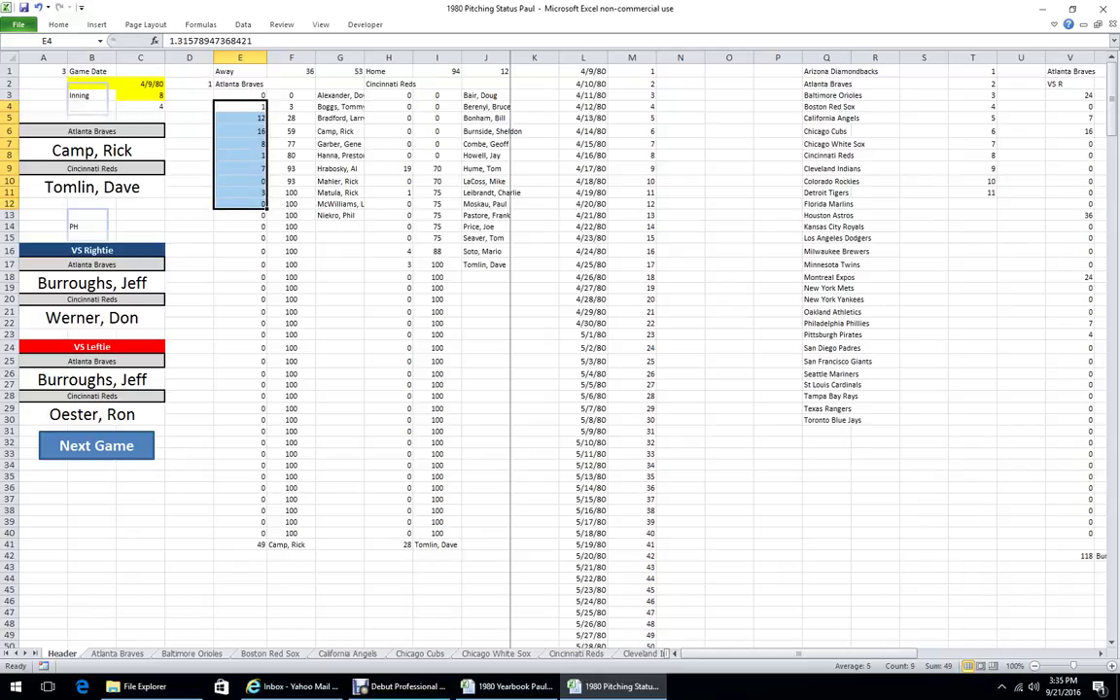
pyautogui.moveTo(389, 95); pyautogui.dragTo(389, 238)
pyautogui.click(240, 277)
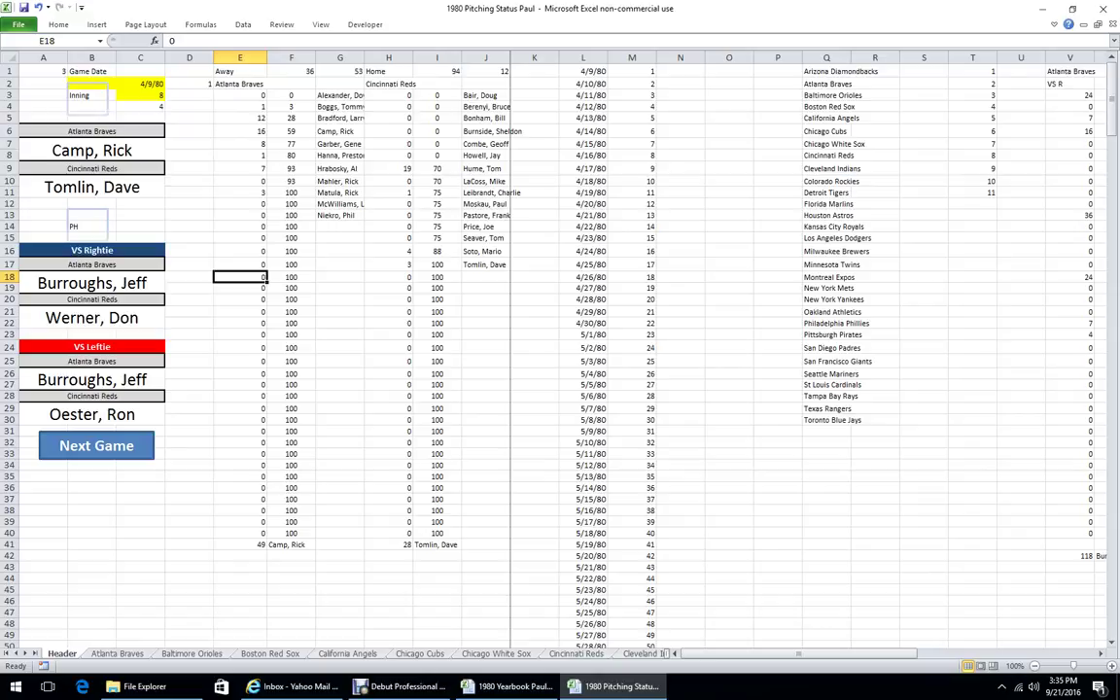
# - Check the Braves' percentage in E7, look at the pitcher usage on the Atlanta Braves sheet and return to the Header sheet
pyautogui.click(240, 144)
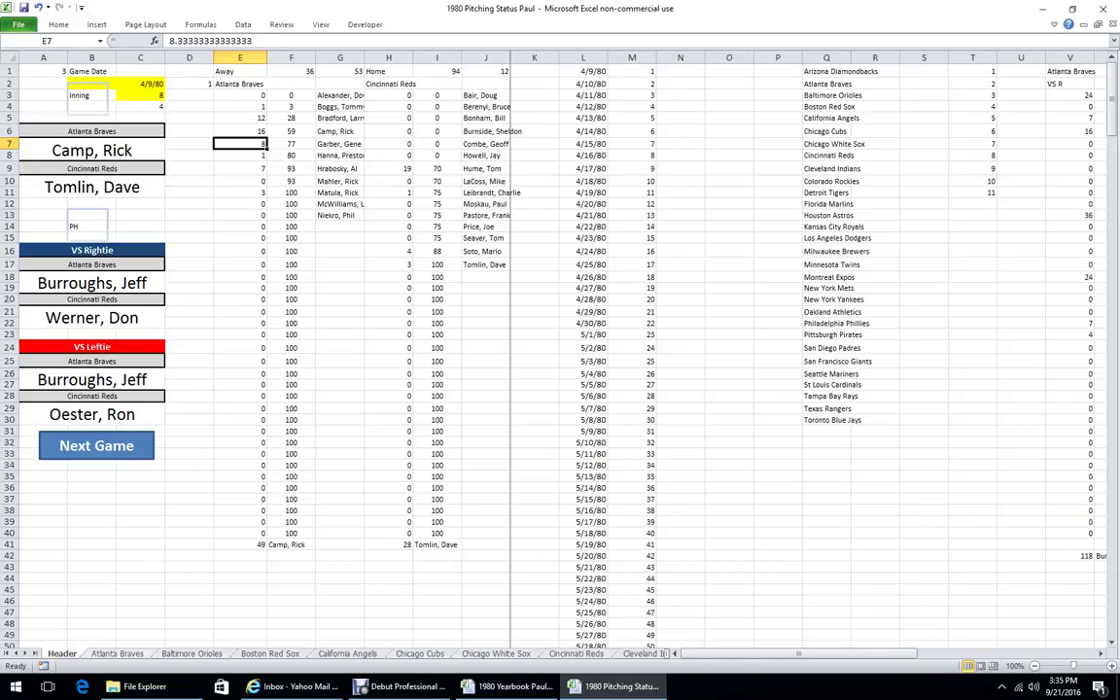
pyautogui.hotkey('ctrl', 'pagedown')
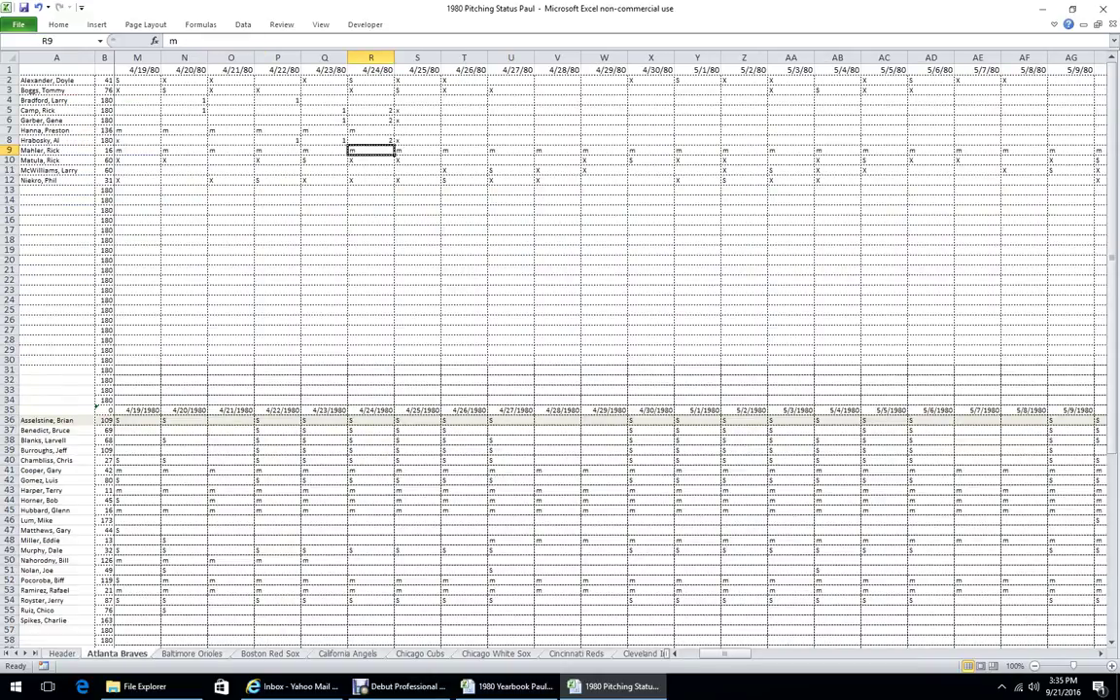
pyautogui.click(62, 654)
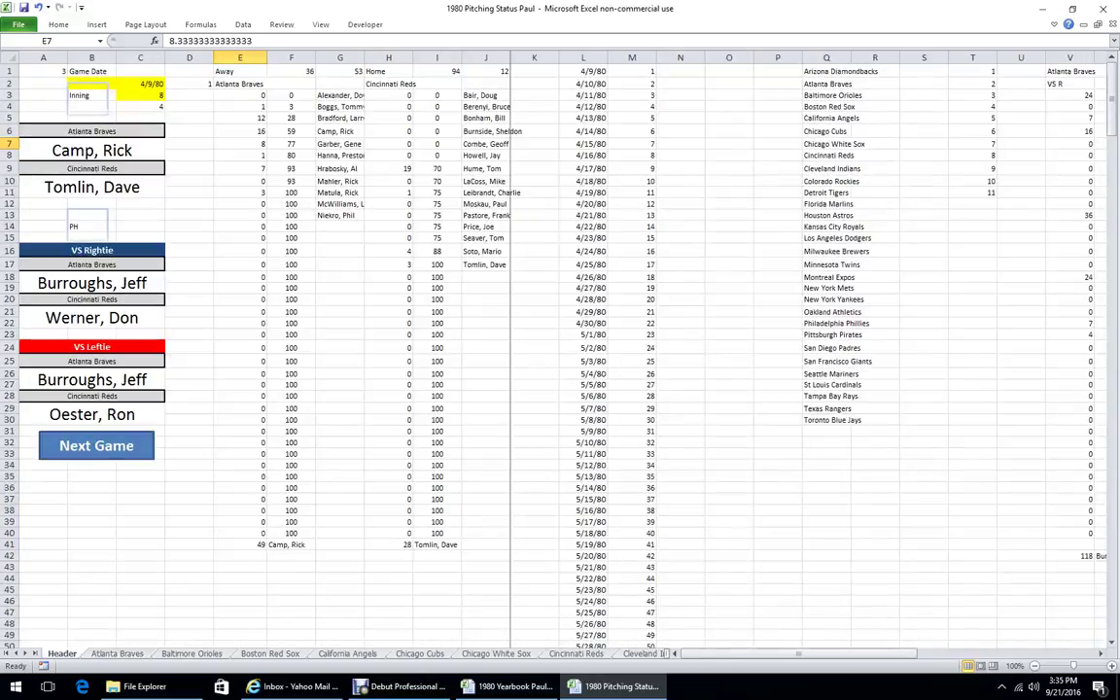
pyautogui.click(240, 277)
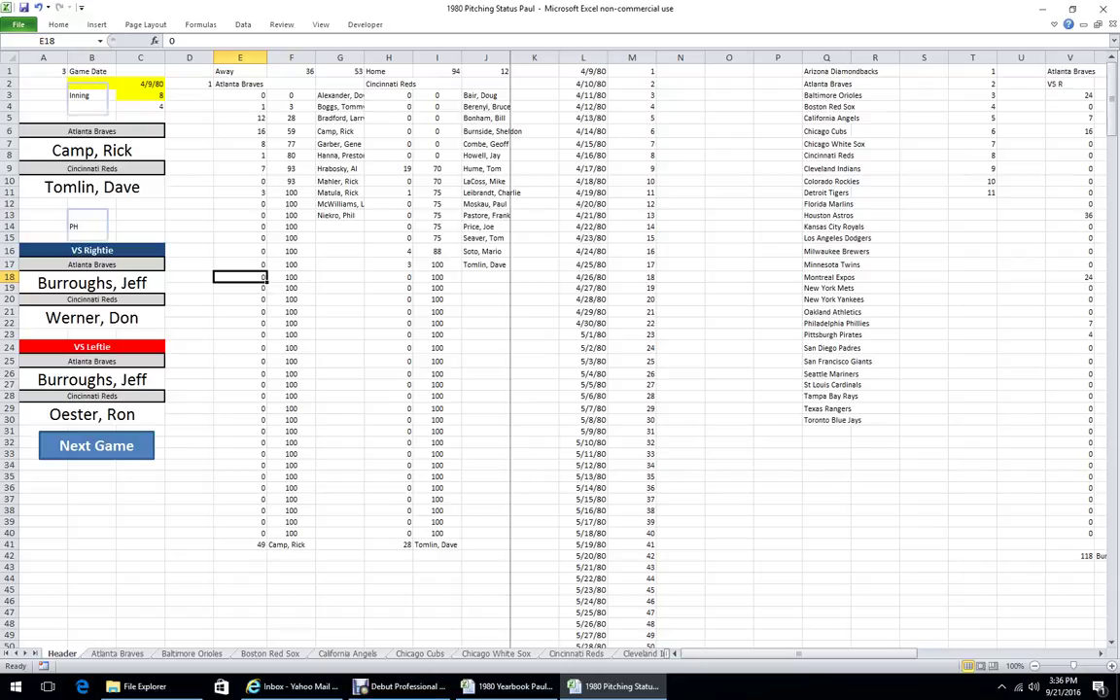
# - Check the Atlanta Braves pinch hitters against righties in A18 and lefties in A26, and recalculate the sheet for new picks
pyautogui.click(92, 283)
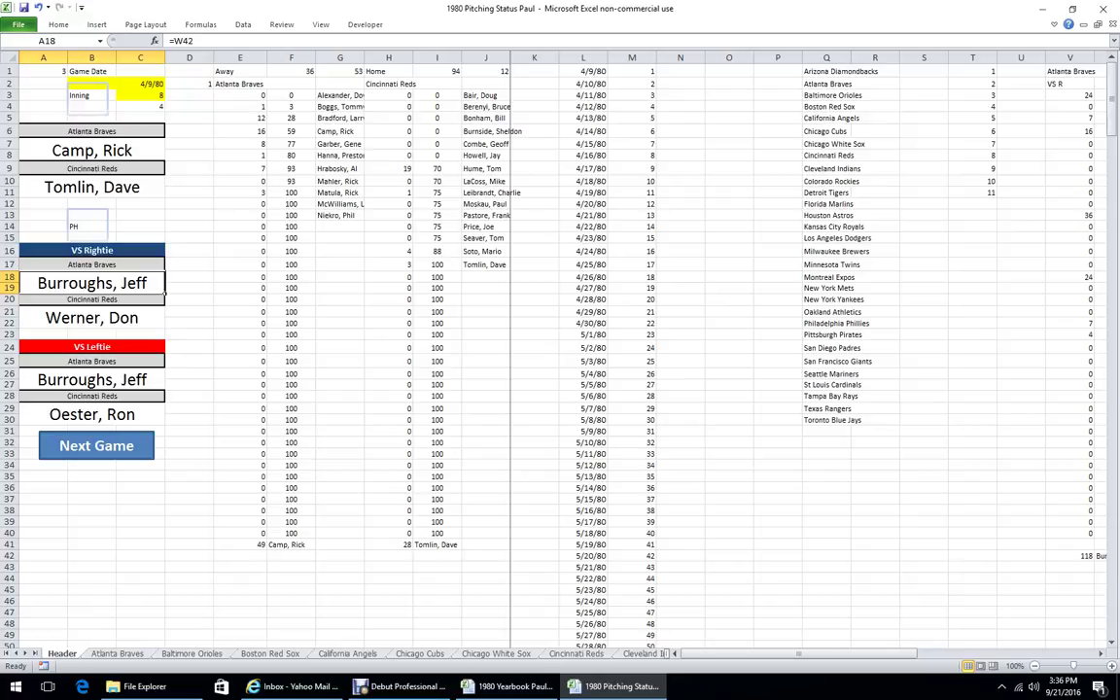
pyautogui.click(93, 381)
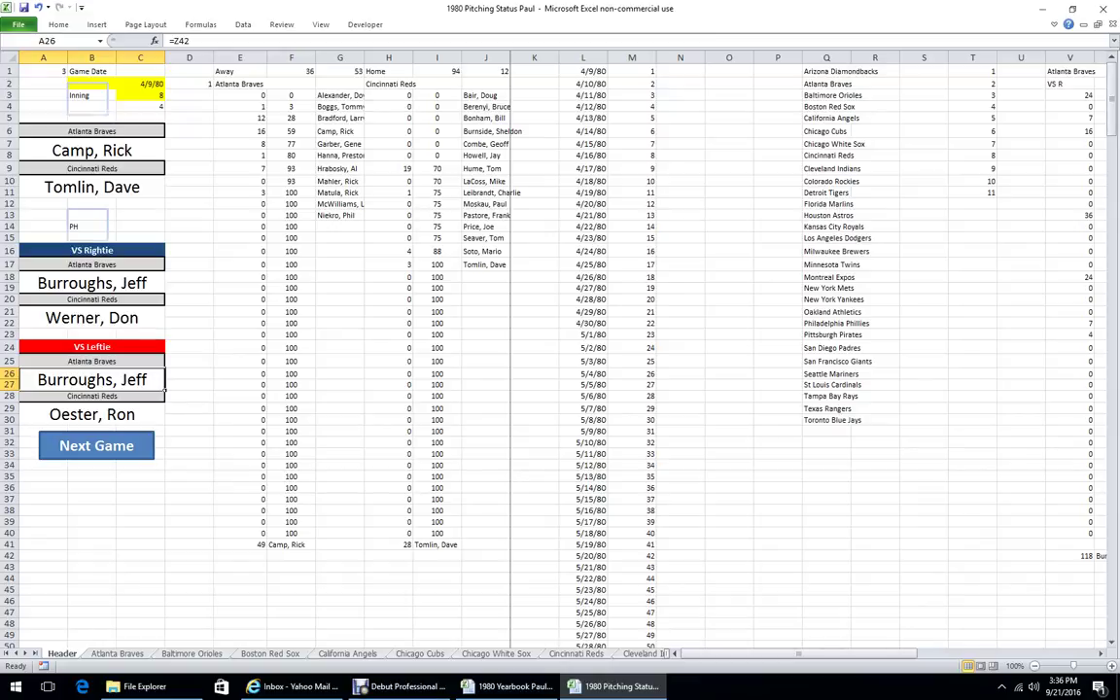
pyautogui.press('F9')
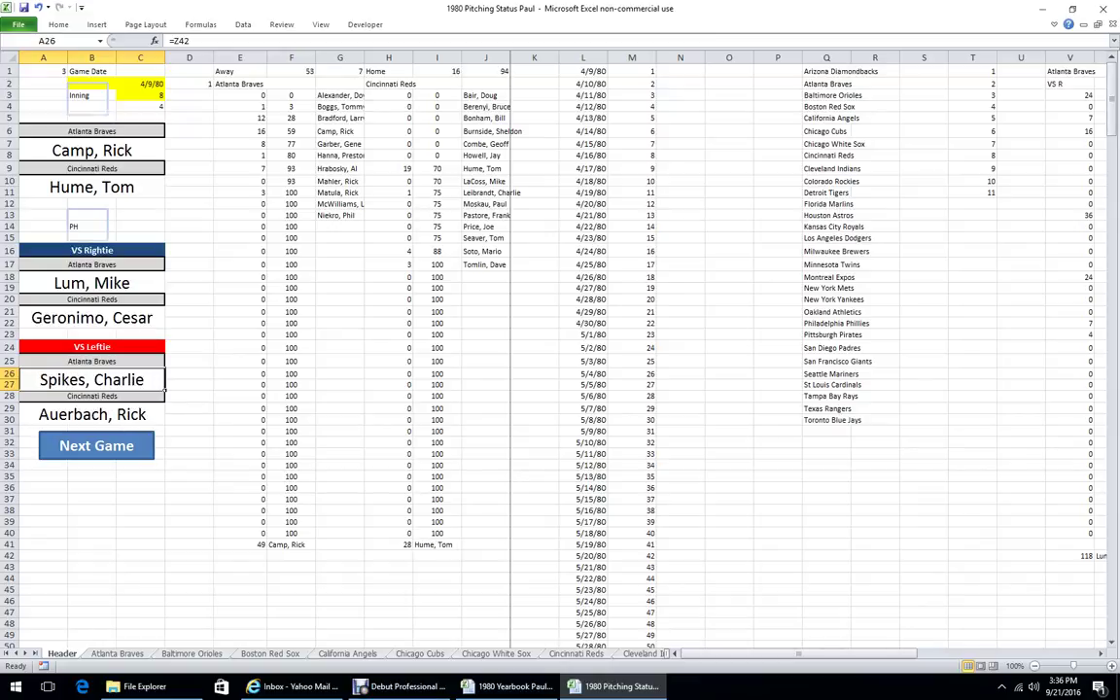
# - Recalculate the Header sheet repeatedly for new reliever and pinch-hitter picks, and view the pinch-hitter tables from column V onward
pyautogui.press('F9')
pyautogui.press('F9')
pyautogui.press('F9')
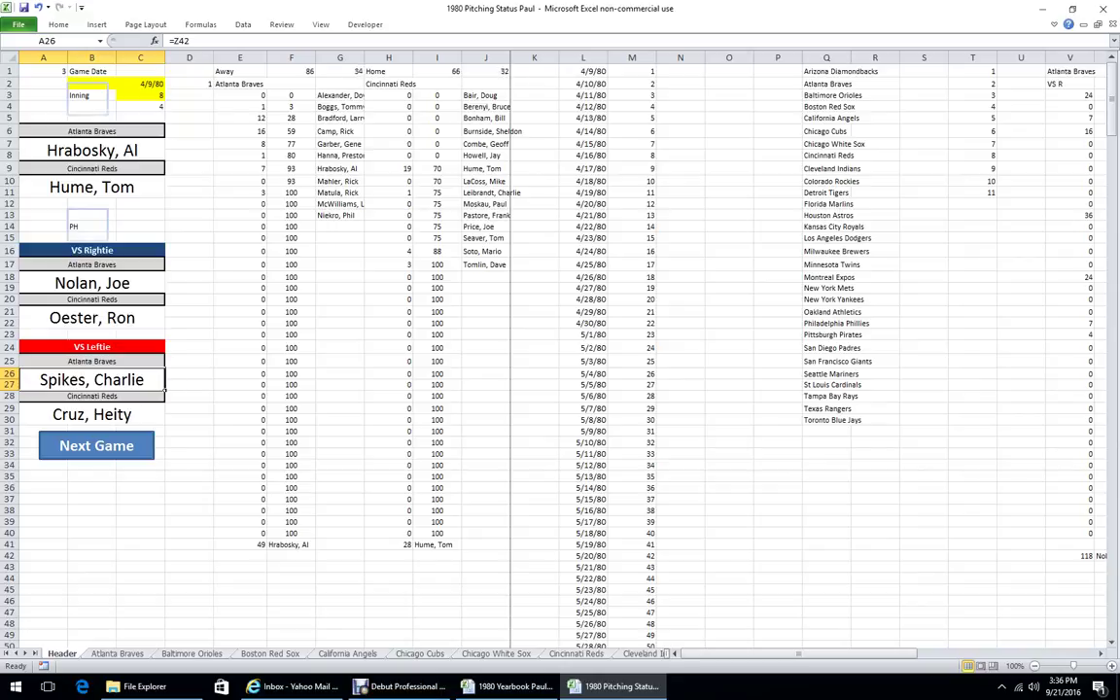
pyautogui.press('F9')
pyautogui.press('F9')
pyautogui.press('F9')
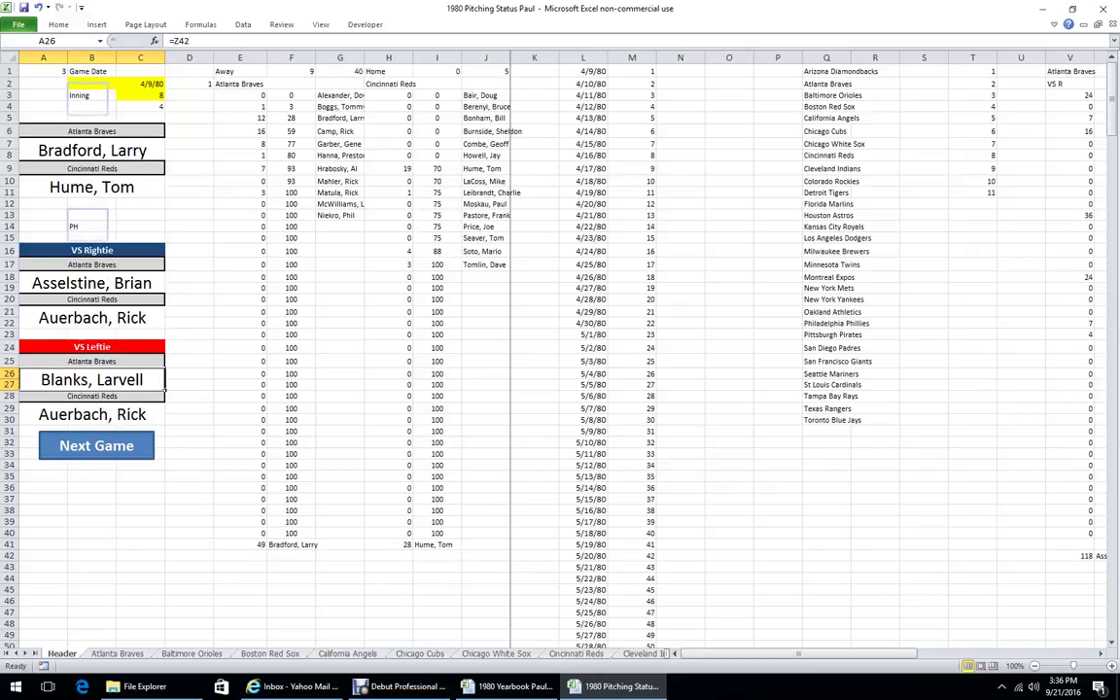
pyautogui.press('F9')
pyautogui.press('F9')
pyautogui.press('F9')
pyautogui.press('F9')
pyautogui.press('F9')
pyautogui.press('F9')
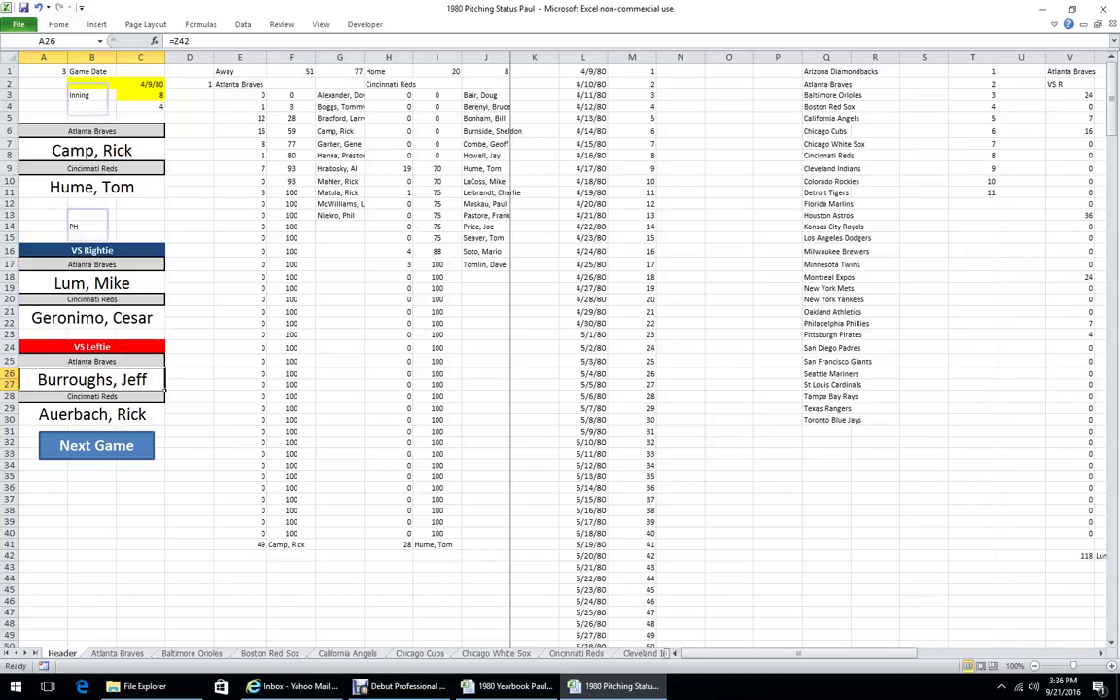
pyautogui.moveTo(851, 654)
pyautogui.mouseDown()
pyautogui.moveTo(949, 653)
pyautogui.moveTo(856, 653)
pyautogui.moveTo(866, 654)
pyautogui.mouseUp()
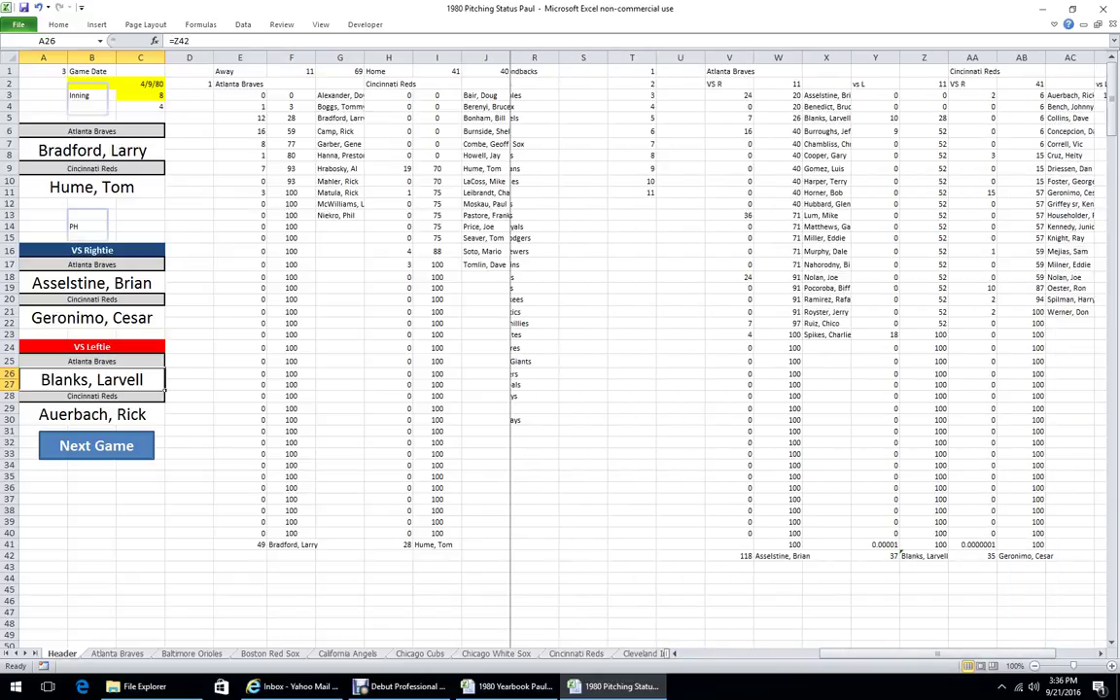
pyautogui.moveTo(935, 654); pyautogui.dragTo(796, 653)
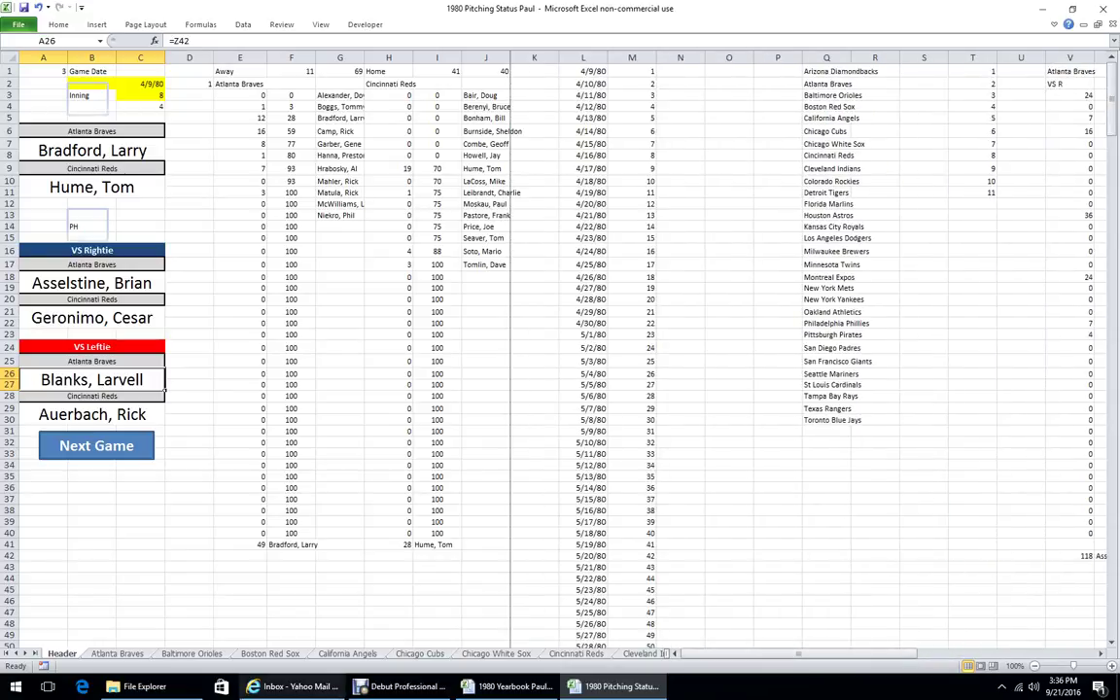
# - View the early-April pitcher usage on the Atlanta Braves sheet and check the content of B4
pyautogui.click(117, 654)
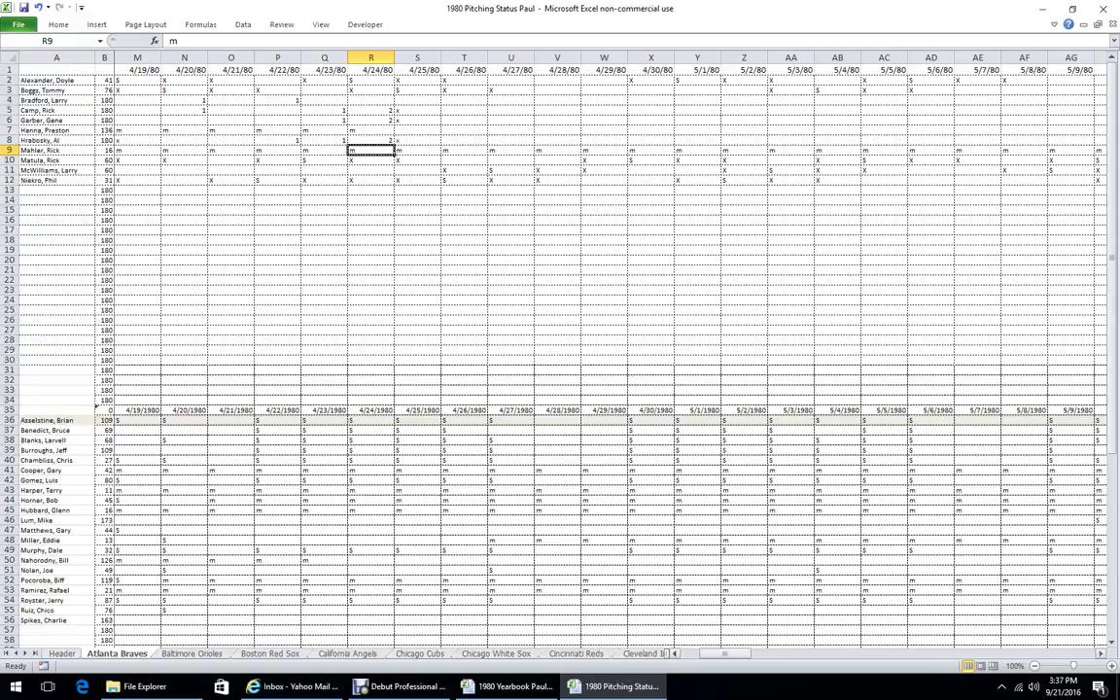
pyautogui.moveTo(724, 654); pyautogui.dragTo(704, 653)
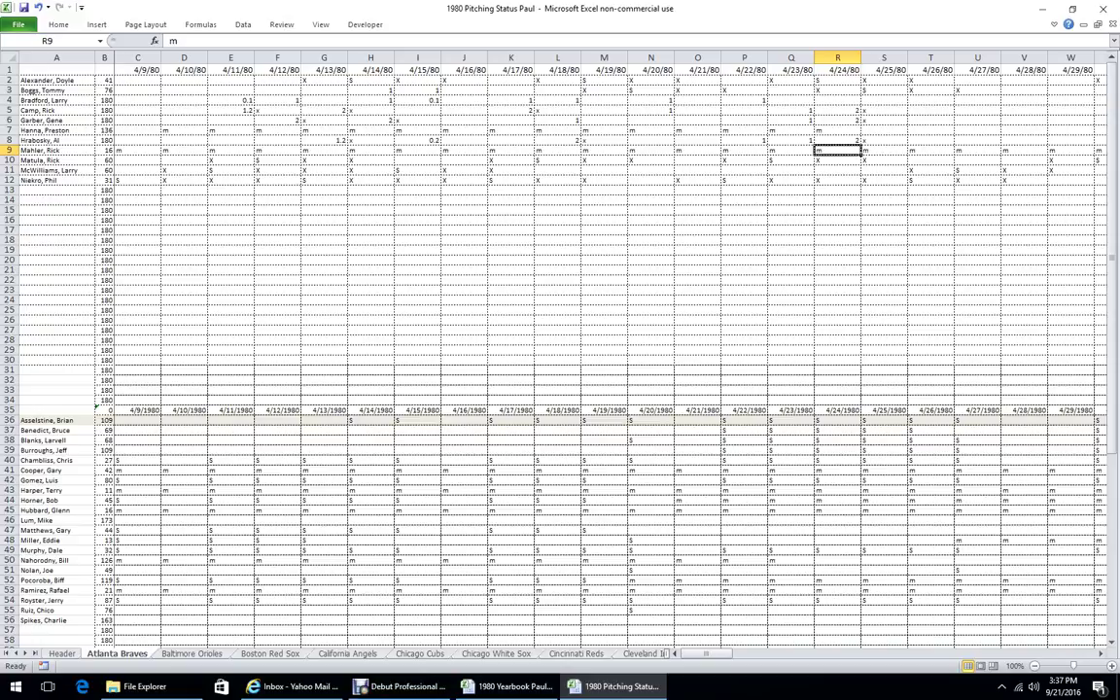
pyautogui.click(104, 100)
pyautogui.click(170, 41)
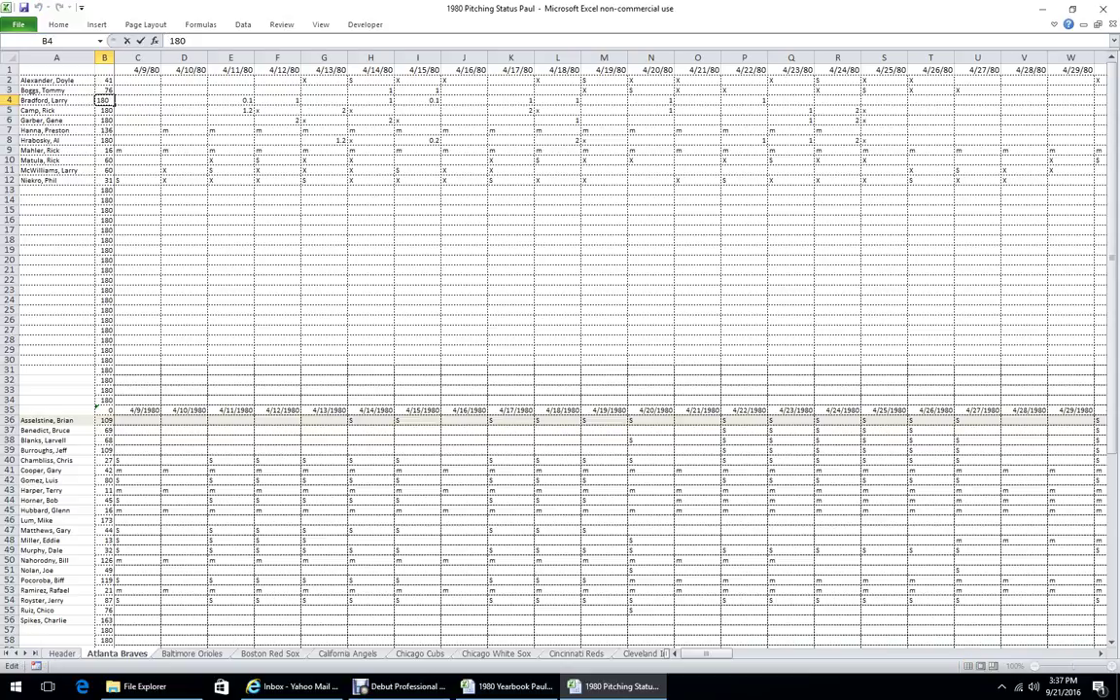
pyautogui.press('Return')
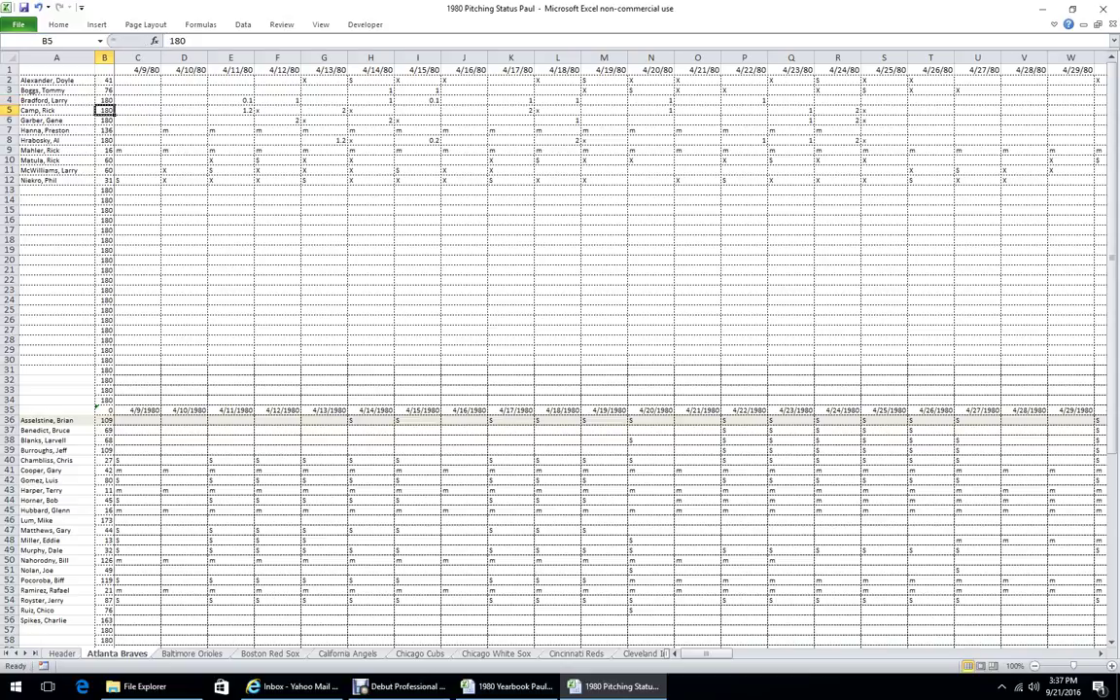
# - Examine the start and rest marks in row 2 of the Atlanta Braves sheet from 4/13/80 to 4/16/80
pyautogui.moveTo(321, 80); pyautogui.dragTo(467, 80)
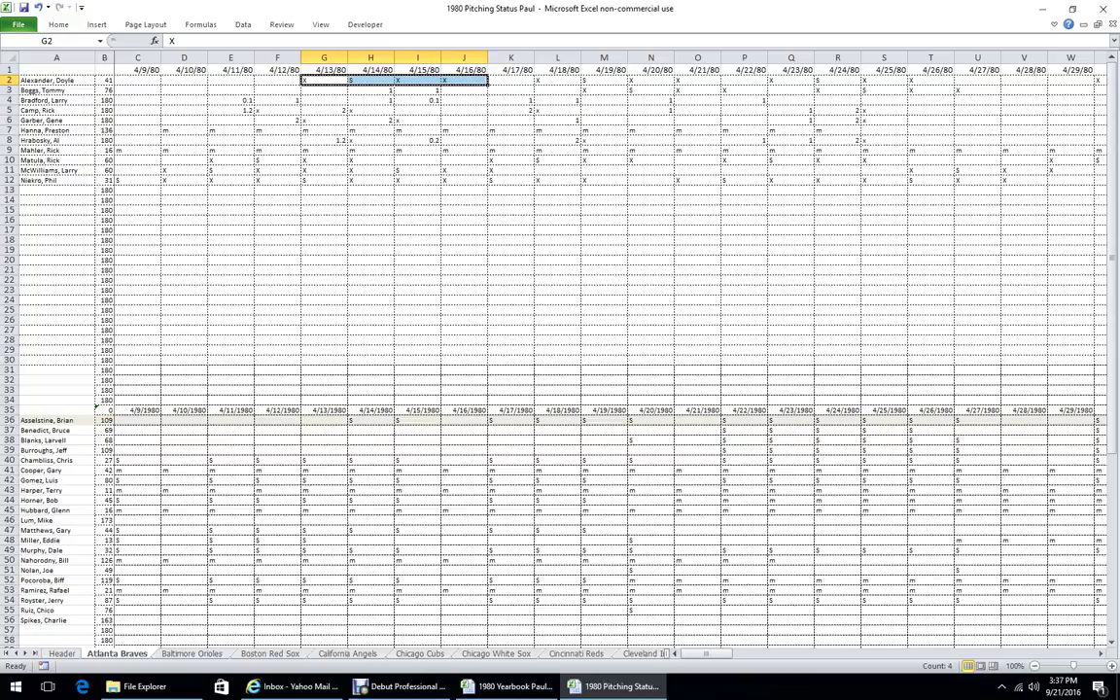
pyautogui.click(371, 80)
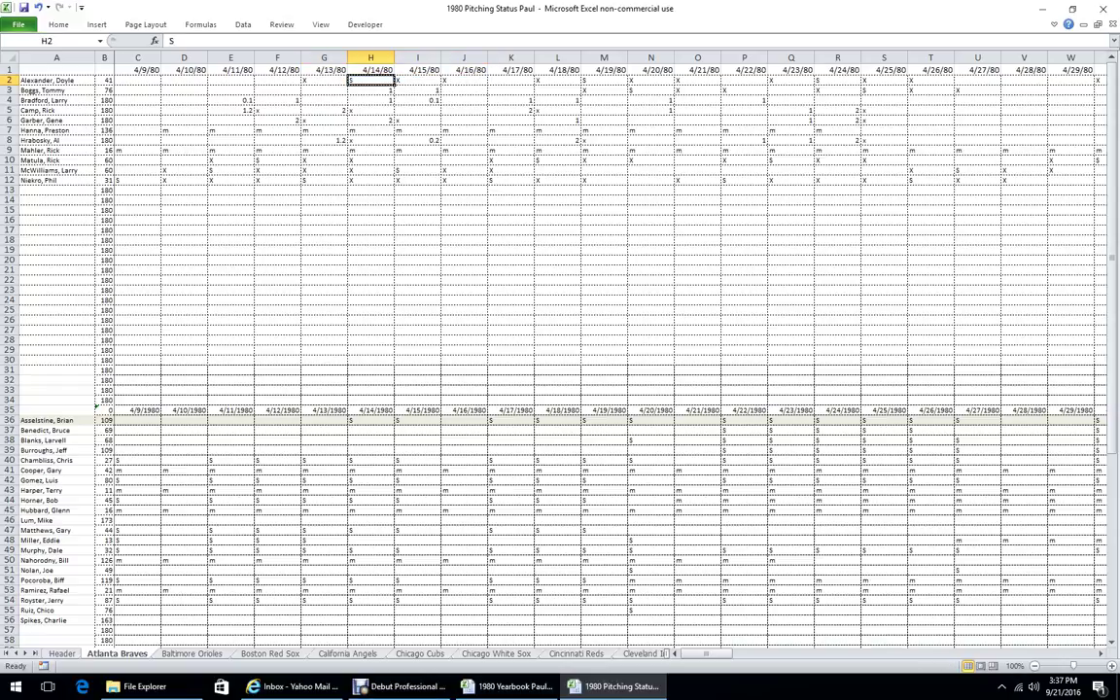
pyautogui.click(417, 80)
pyautogui.moveTo(417, 81); pyautogui.dragTo(464, 81)
pyautogui.click(464, 310)
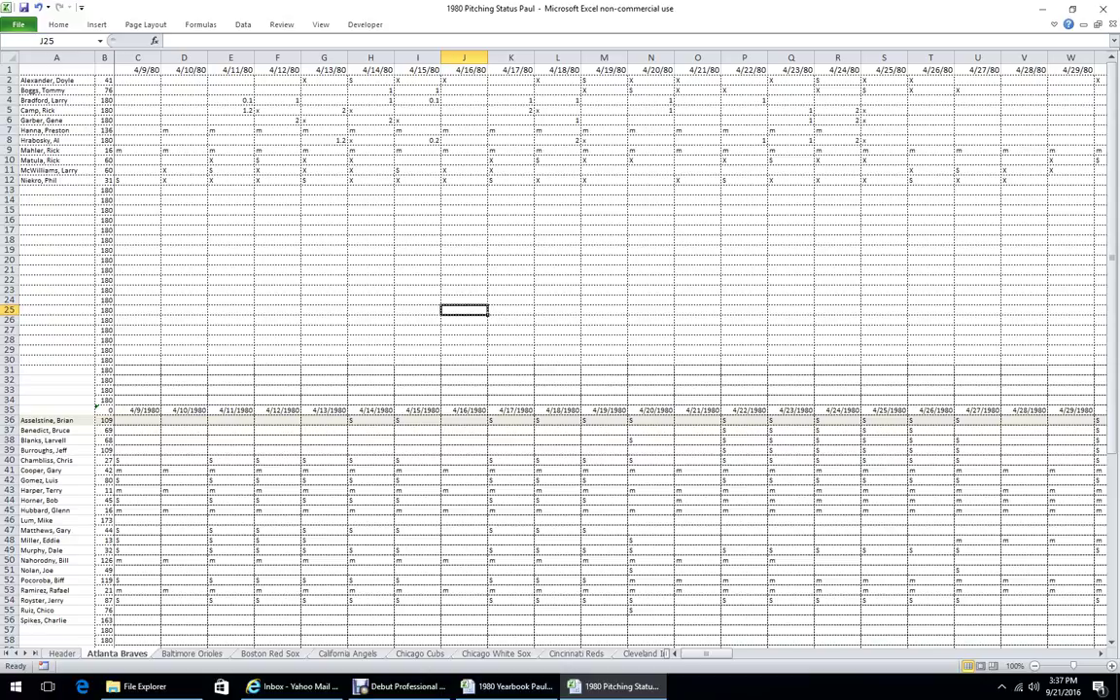
pyautogui.click(464, 81)
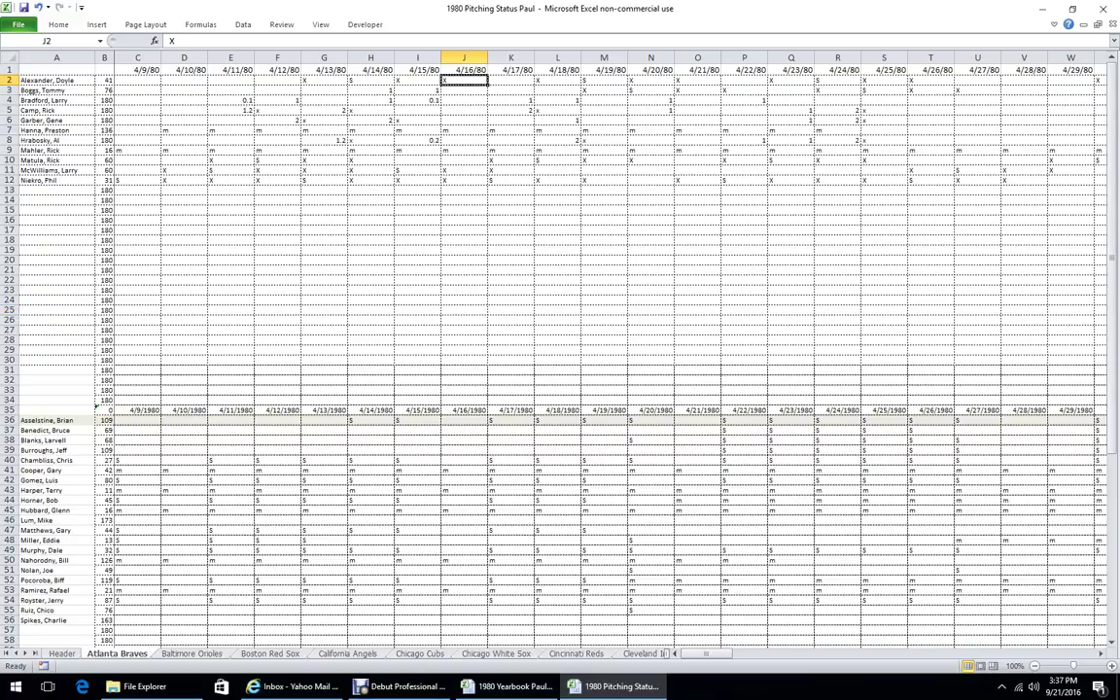
# - Examine the relief usage entries in rows 3 to 6 of the Atlanta Braves sheet, including G4:I4, J4 and K4
pyautogui.moveTo(325, 90); pyautogui.dragTo(464, 101)
pyautogui.click(418, 110)
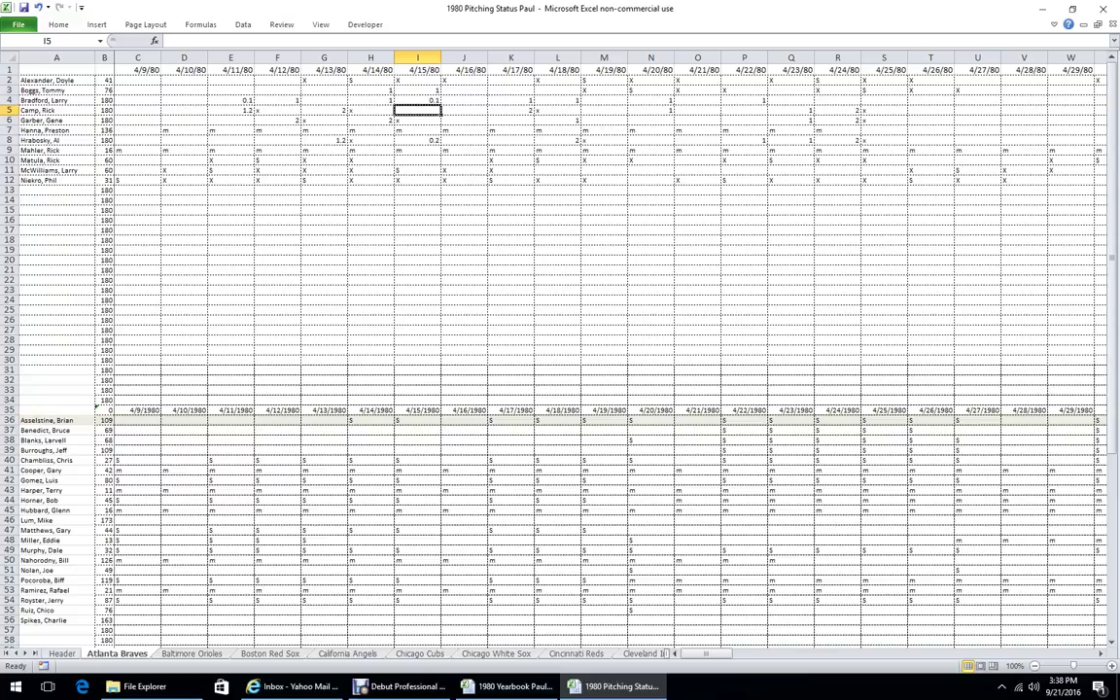
pyautogui.press('Left')
pyautogui.press('Left')
pyautogui.press('Left')
pyautogui.click(323, 121)
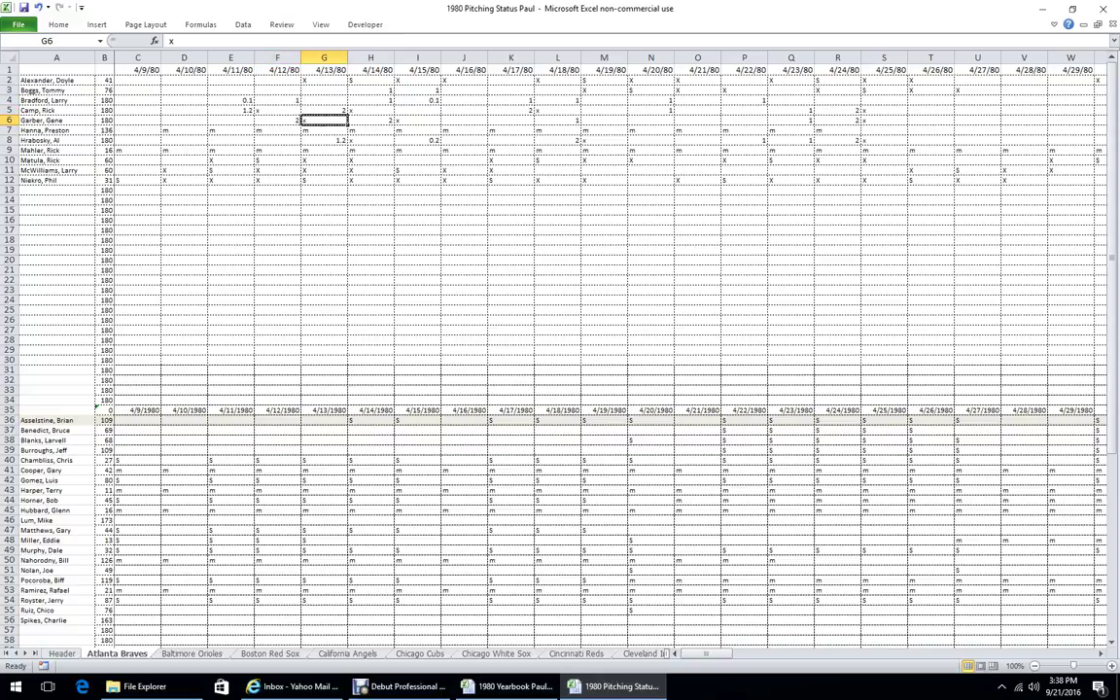
pyautogui.moveTo(324, 101); pyautogui.dragTo(418, 101)
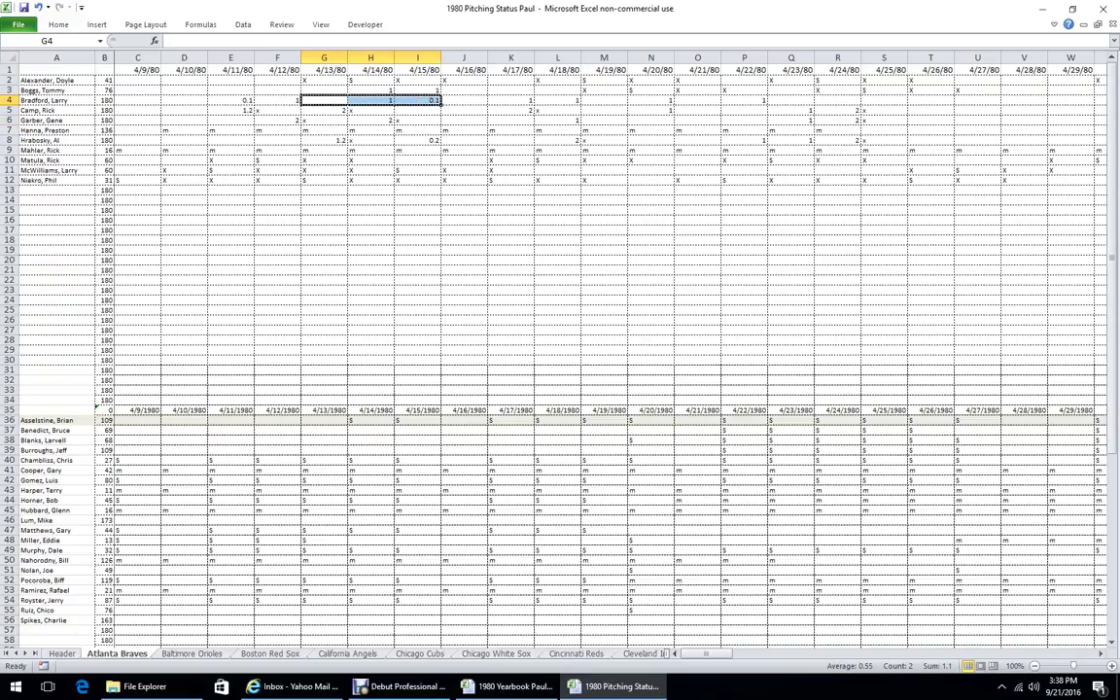
pyautogui.click(465, 100)
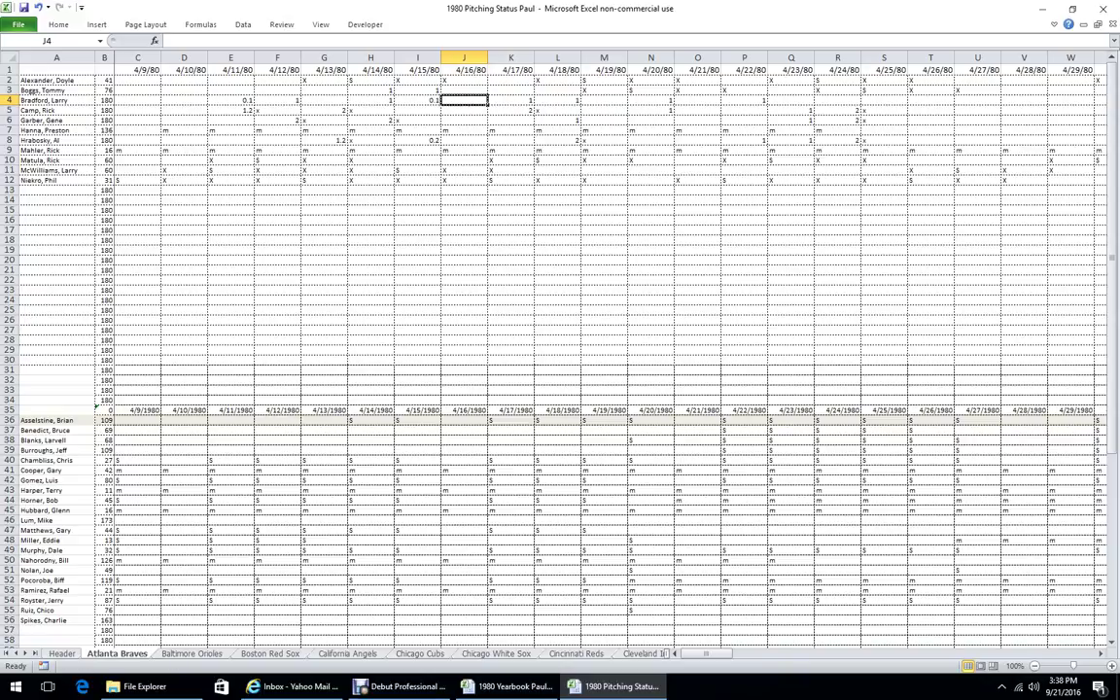
pyautogui.click(512, 102)
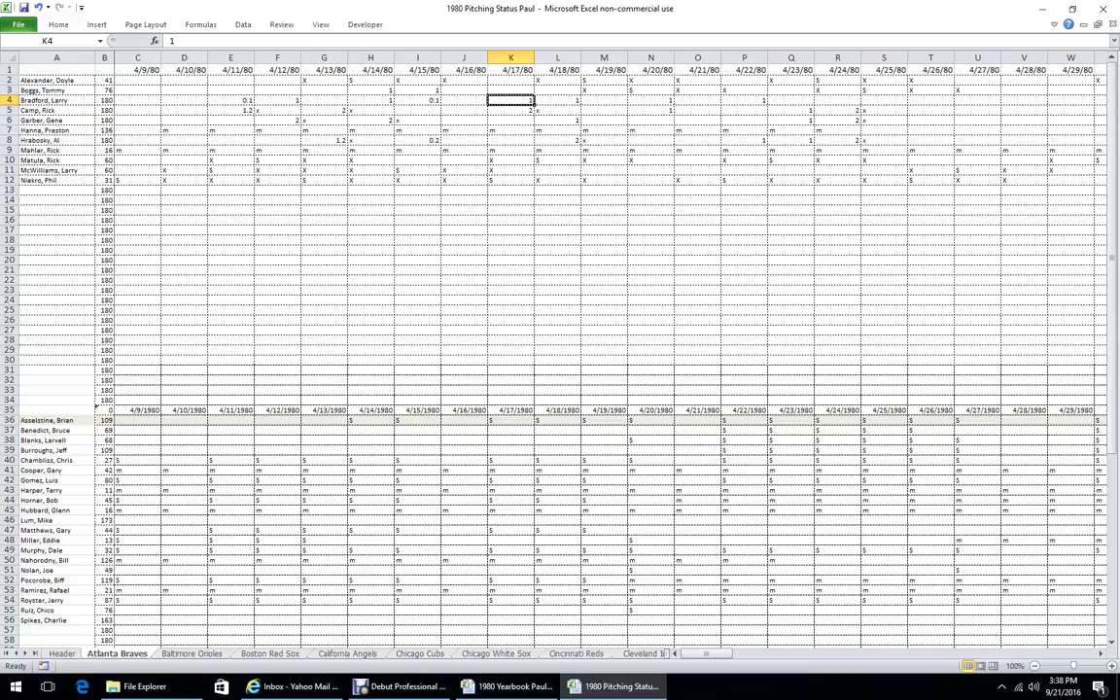
# - Clear the pitcher usage entries in E3:J6 of the Atlanta Braves sheet
pyautogui.moveTo(231, 90); pyautogui.dragTo(464, 120)
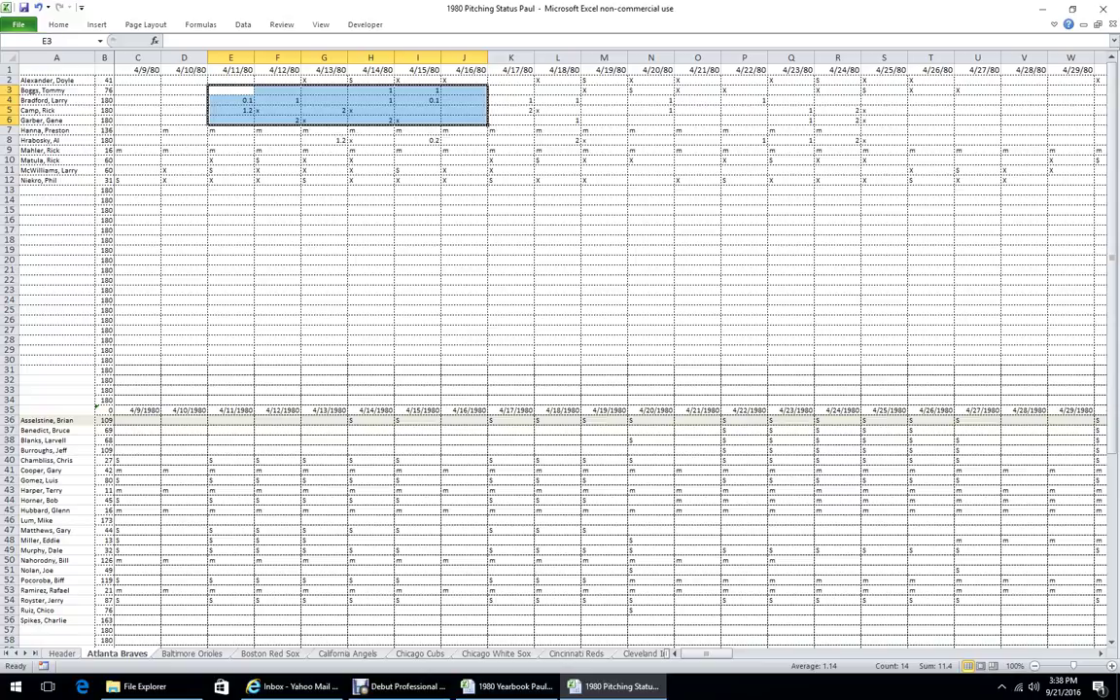
pyautogui.press('Delete')
pyautogui.click(278, 131)
pyautogui.moveTo(324, 140); pyautogui.dragTo(418, 140)
pyautogui.click(370, 101)
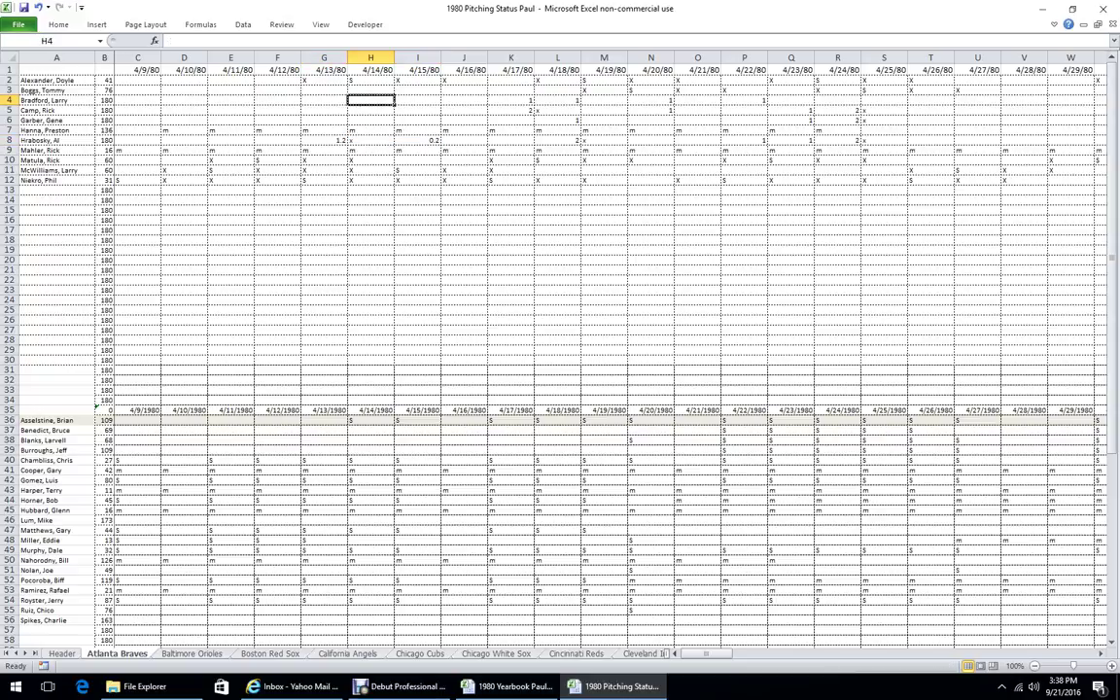
# - Check the "m" marks in row 9 across the dates through early May, and view the batters' section below
pyautogui.moveTo(692, 653); pyautogui.dragTo(720, 653)
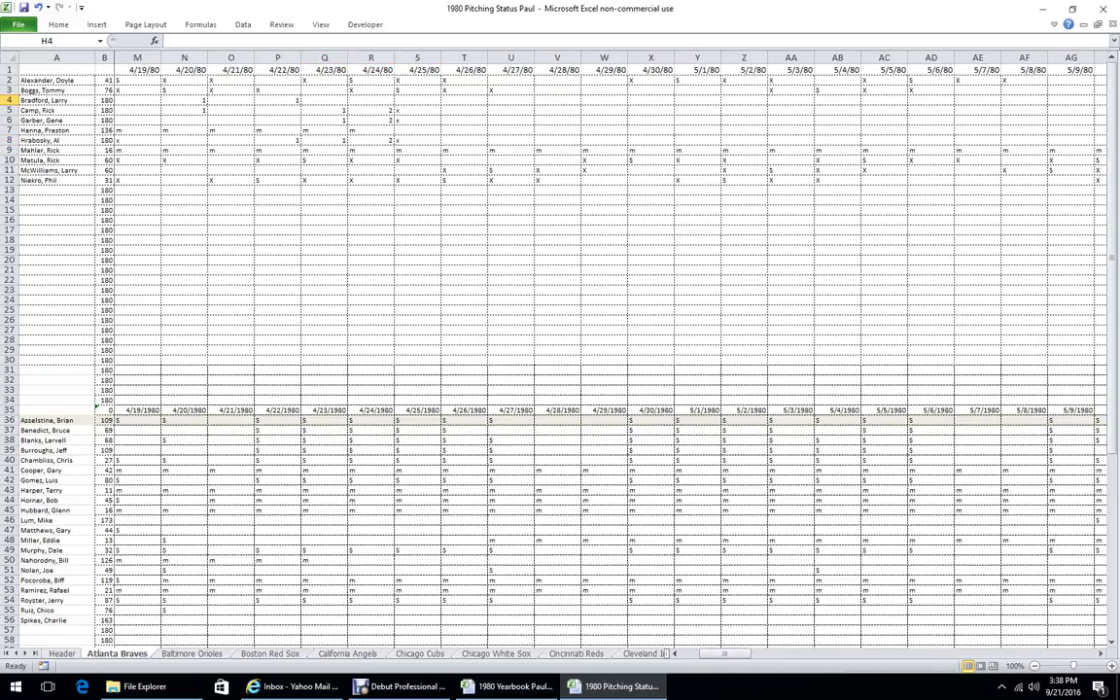
pyautogui.click(360, 130)
pyautogui.click(464, 150)
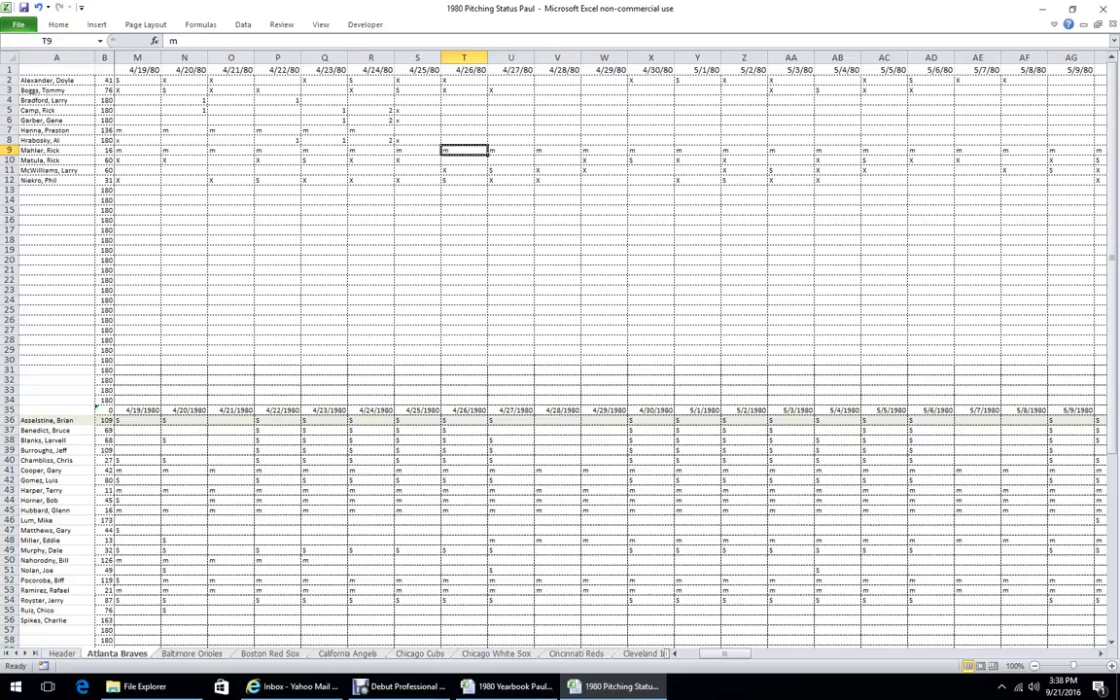
pyautogui.click(791, 151)
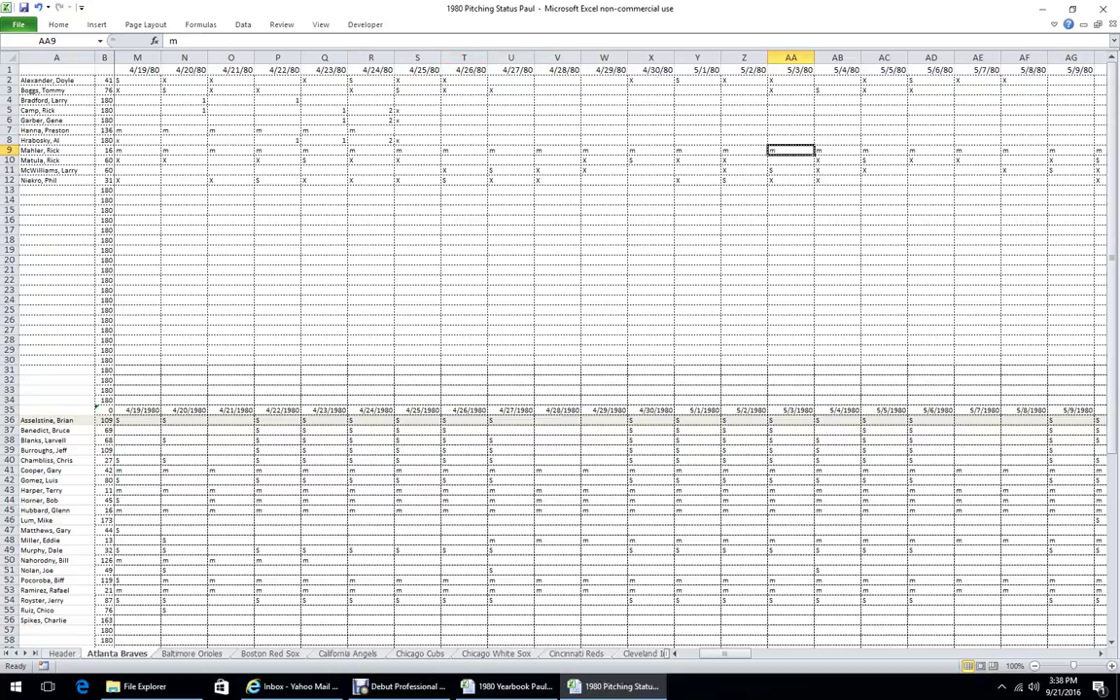
pyautogui.moveTo(726, 655); pyautogui.dragTo(705, 655)
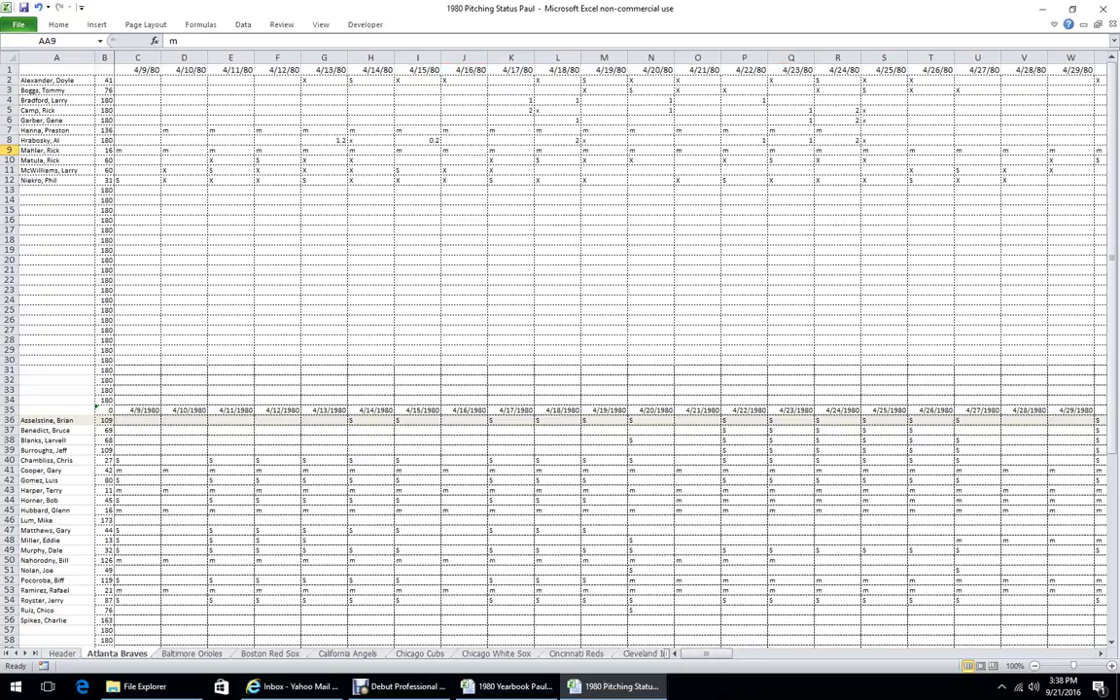
pyautogui.scroll(-3, 96, 317)
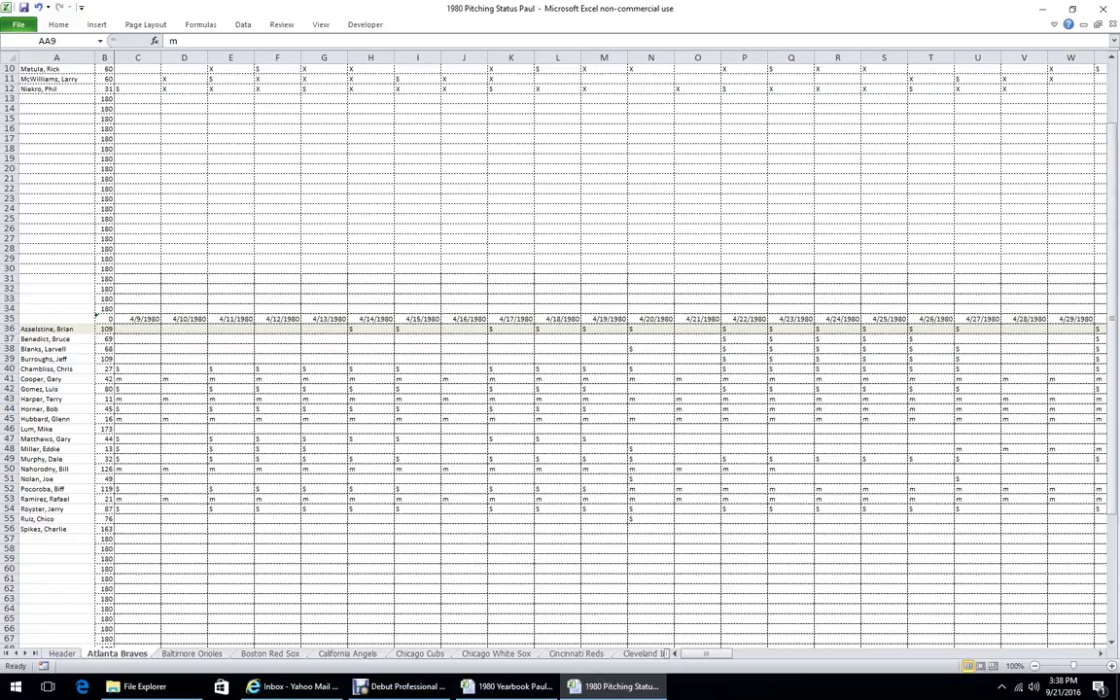
# - Go to the LUF sheet and choose San Francisco Giants as the team in J2
pyautogui.click(62, 654)
pyautogui.click(35, 653)
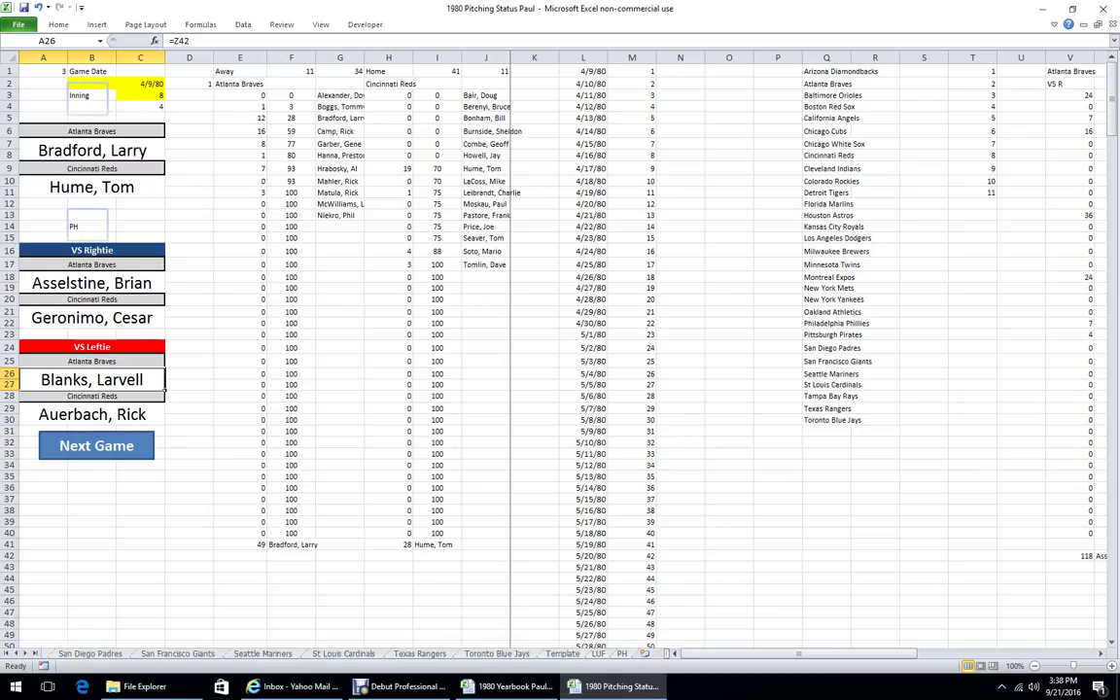
pyautogui.hotkey('ctrl', 'pageup')
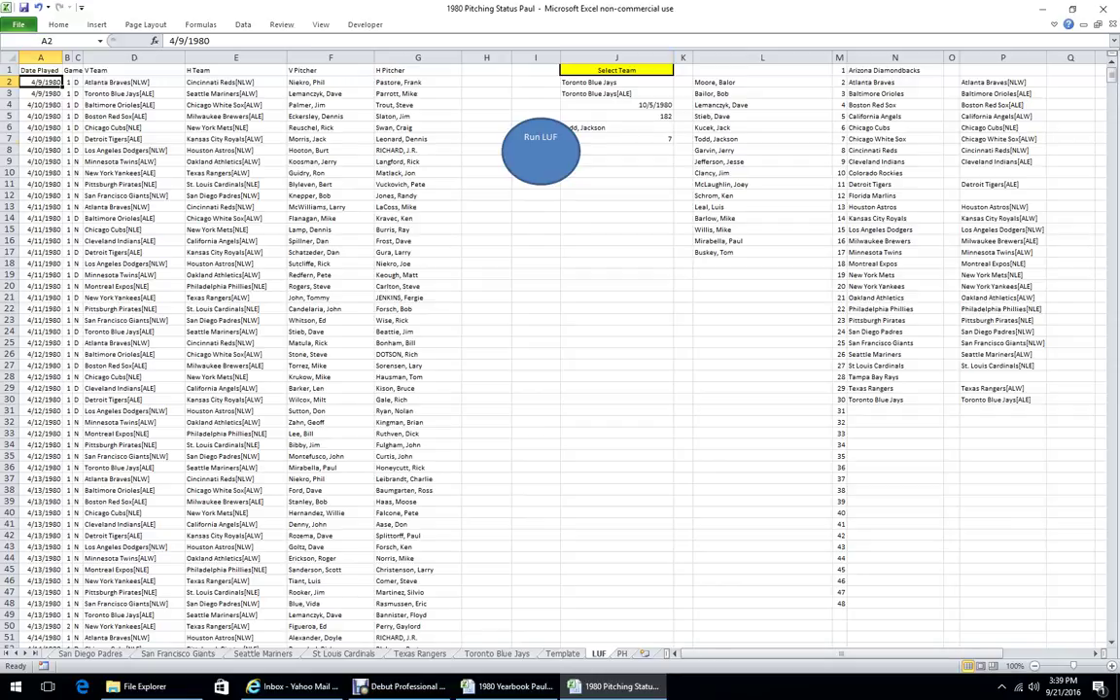
pyautogui.click(622, 139)
pyautogui.click(616, 82)
pyautogui.click(680, 83)
pyautogui.click(611, 100)
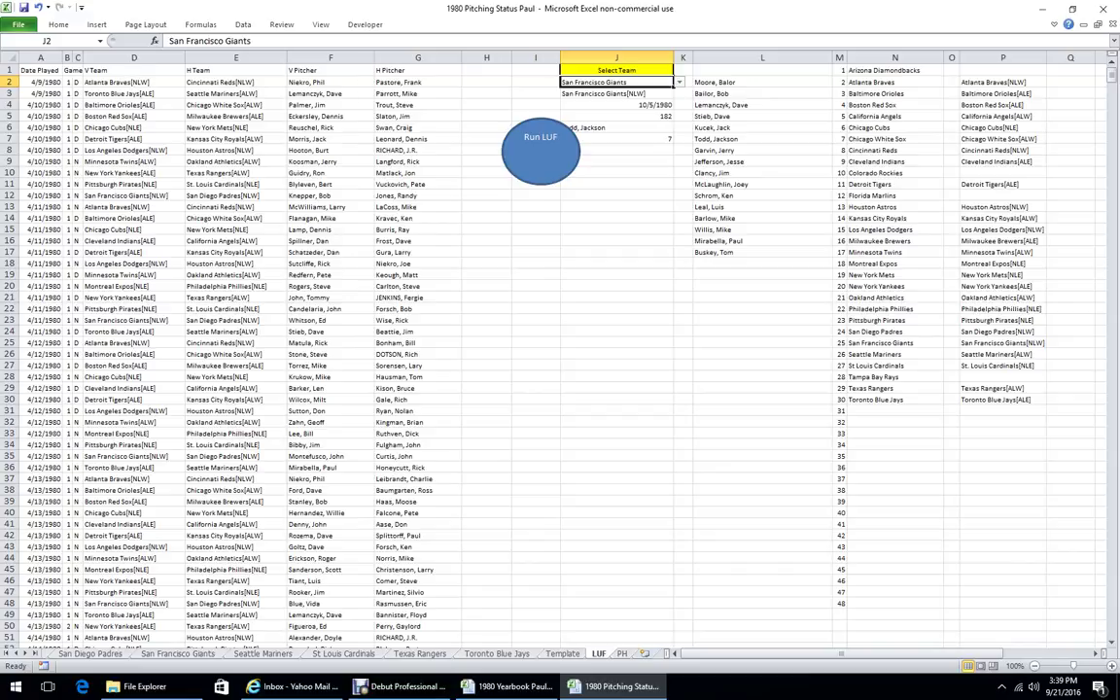
# - View the macro assigned to the Run LUF shape and close the assignment dialog
pyautogui.rightClick(543, 156)
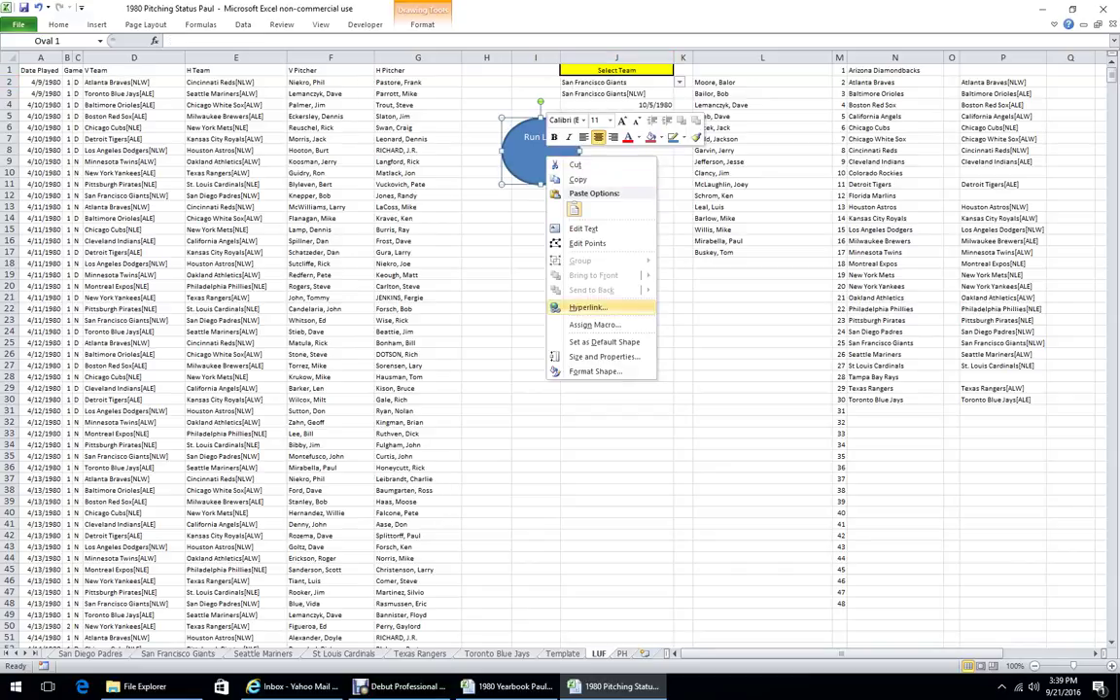
pyautogui.click(595, 325)
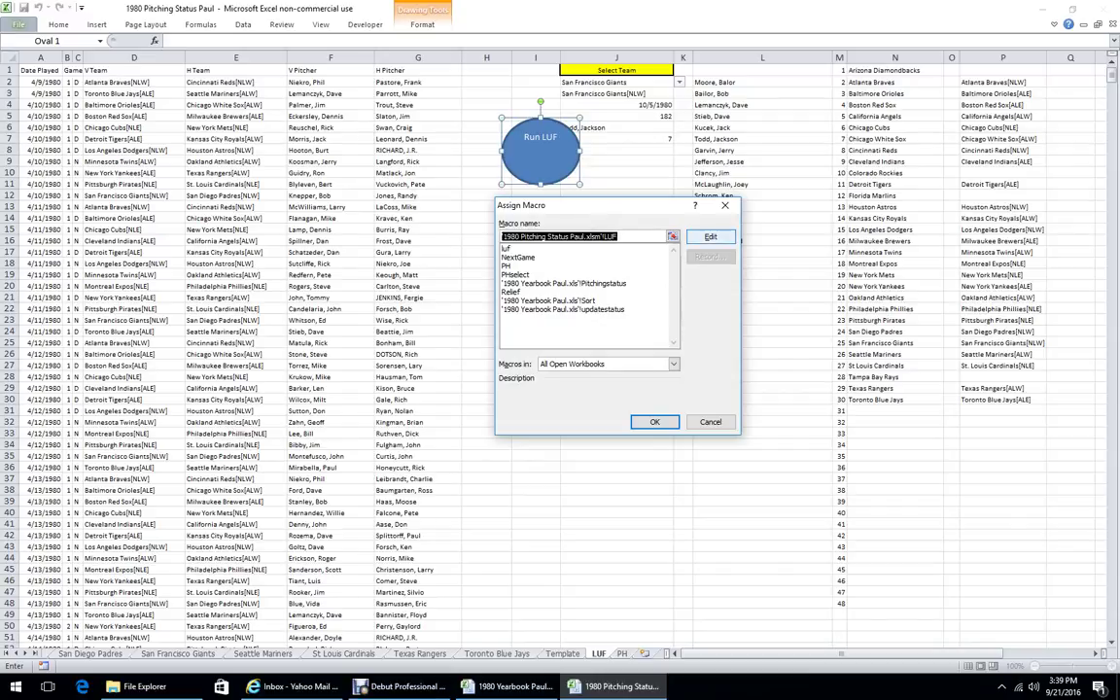
pyautogui.click(724, 205)
pyautogui.click(617, 241)
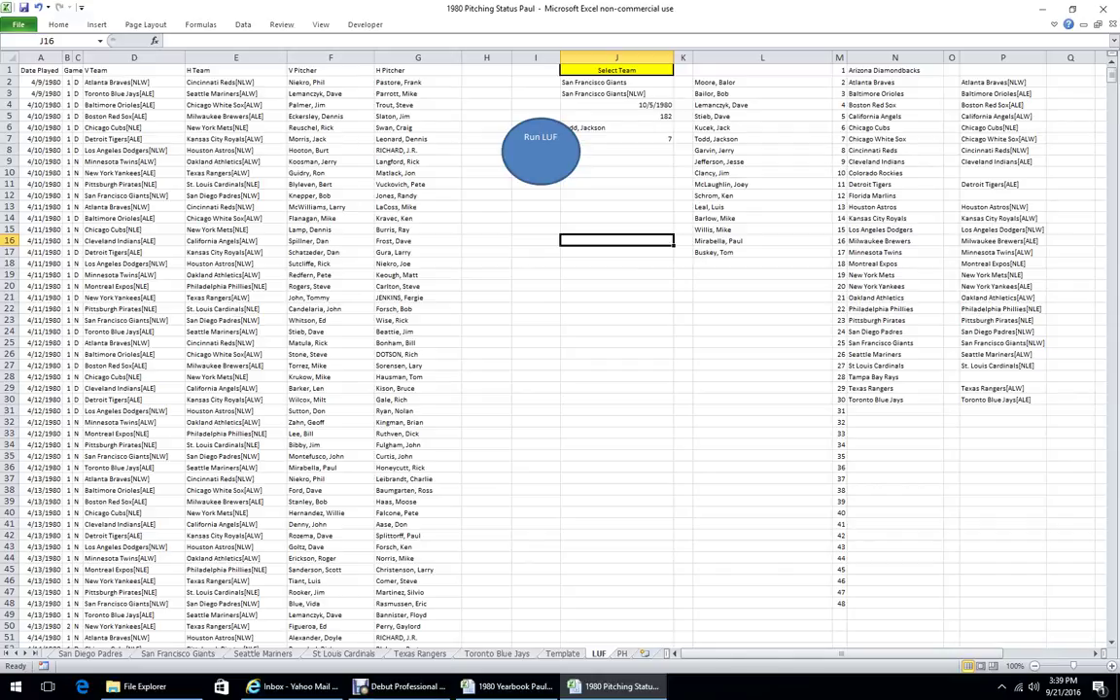
# - Compare the LUF sheet's team and date tables with the matching tables beside Run PH on the PH sheet
pyautogui.moveTo(812, 654); pyautogui.dragTo(894, 654)
pyautogui.moveTo(1009, 653)
pyautogui.mouseDown()
pyautogui.moveTo(928, 653)
pyautogui.moveTo(1009, 654)
pyautogui.mouseUp()
pyautogui.click(622, 654)
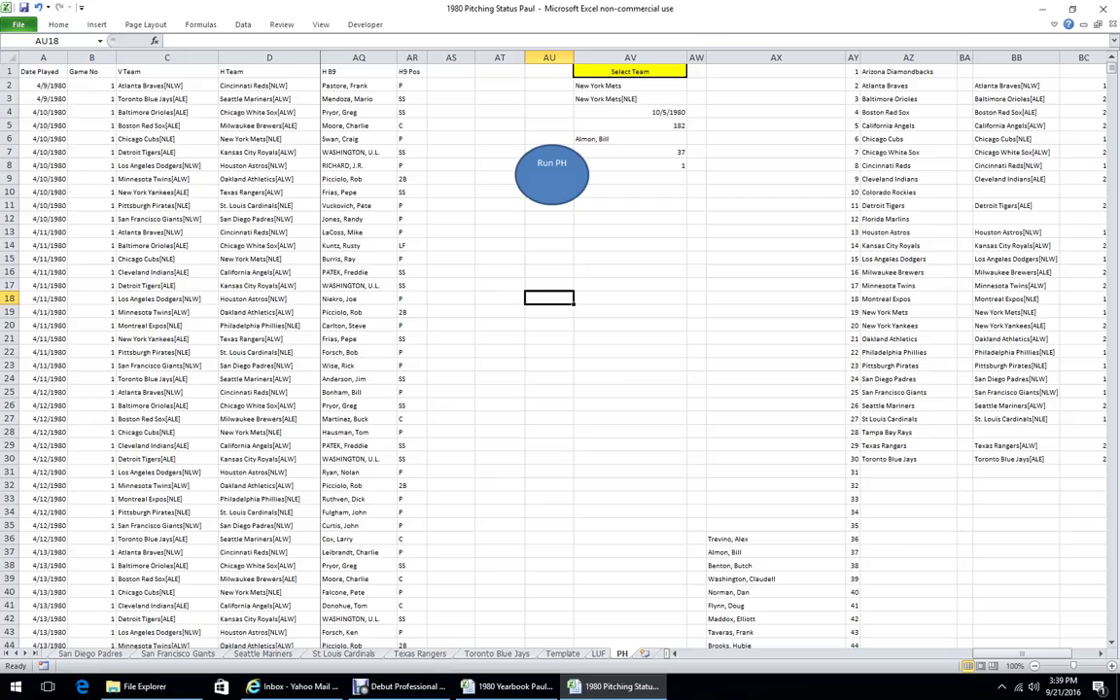
pyautogui.click(599, 654)
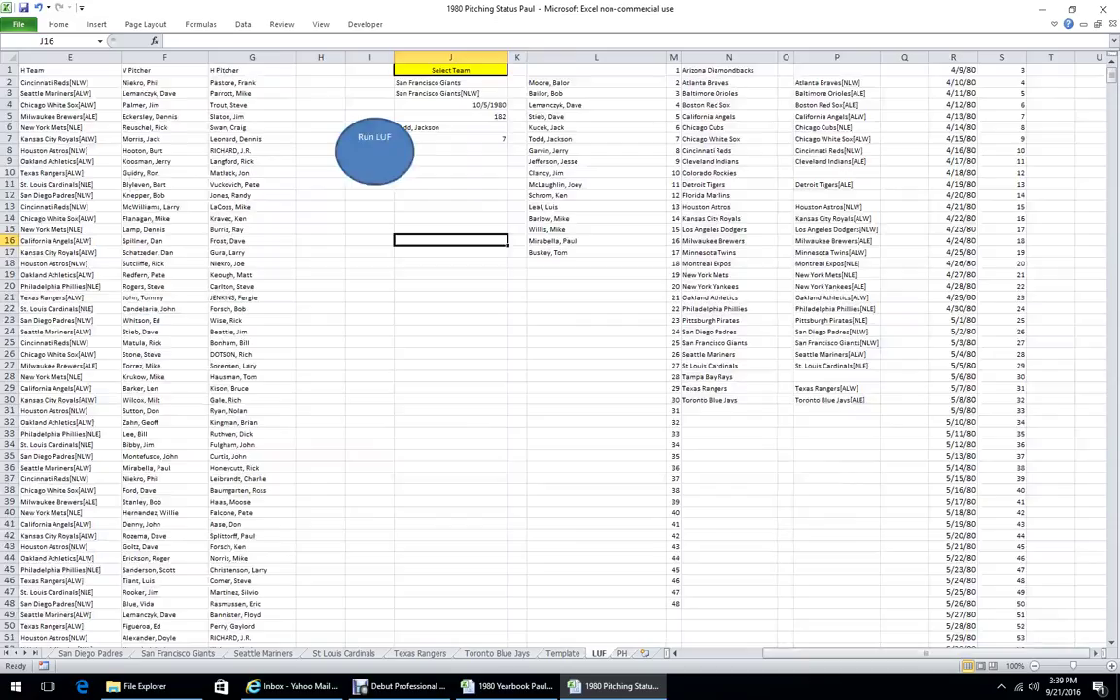
pyautogui.hotkey('ctrl', 'pagedown')
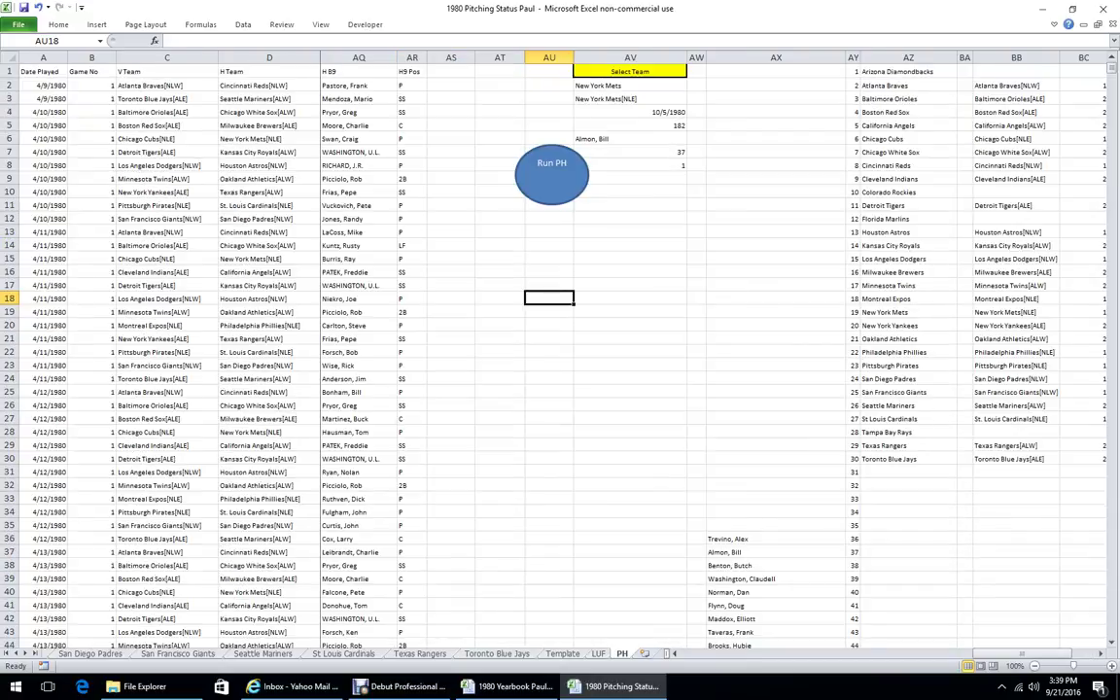
pyautogui.moveTo(1018, 653); pyautogui.dragTo(1021, 654)
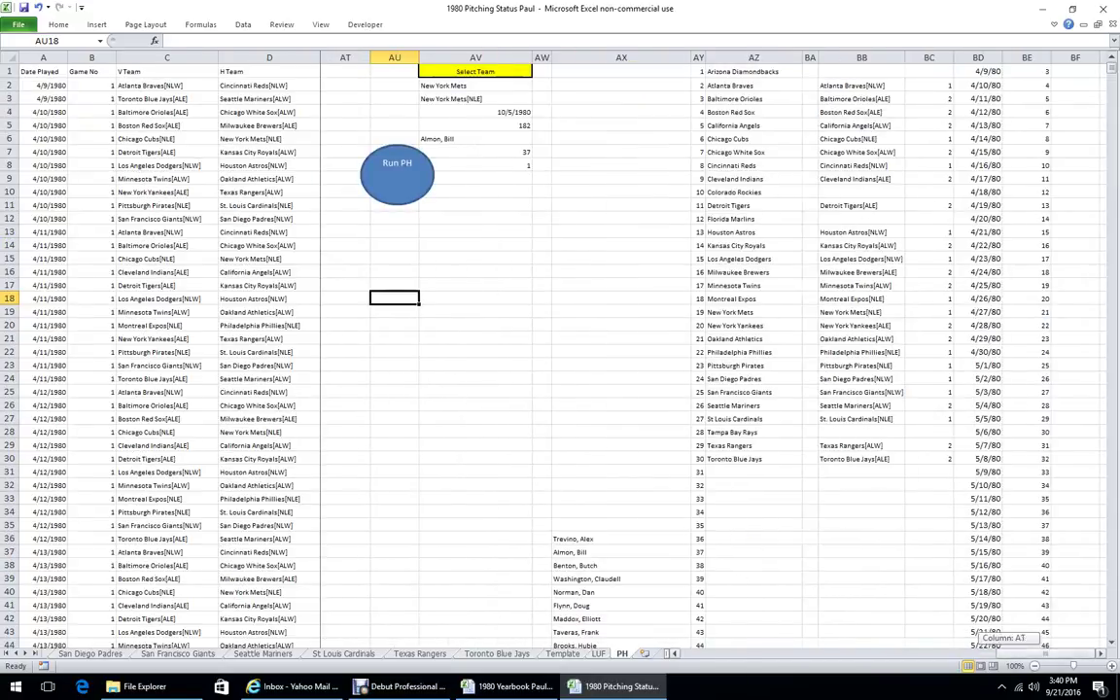
# - View the game lineup columns on the PH sheet, then return to the Header sheet
pyautogui.hscroll(-13, 720, 350)
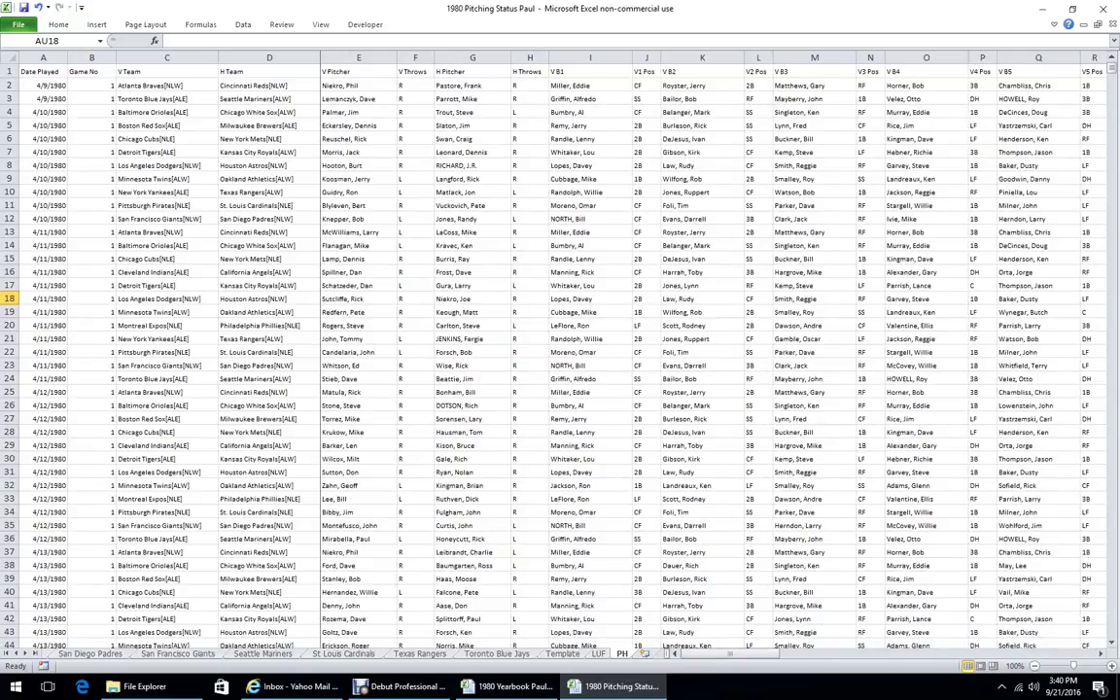
pyautogui.click(6, 655)
pyautogui.click(61, 653)
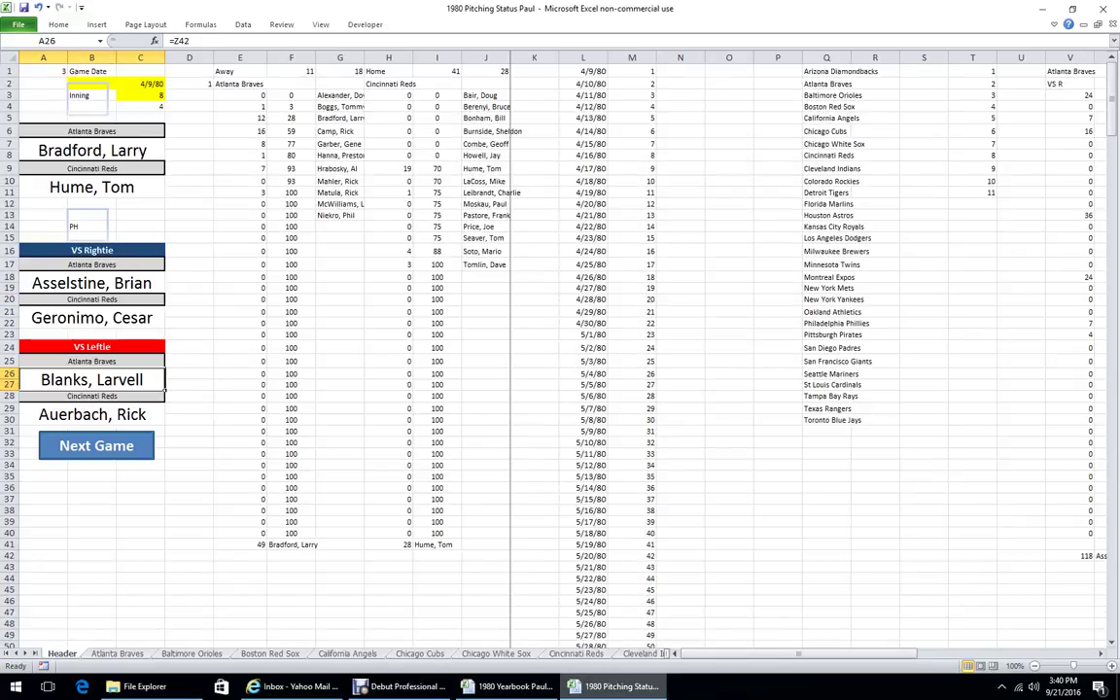
pyautogui.click(28, 653)
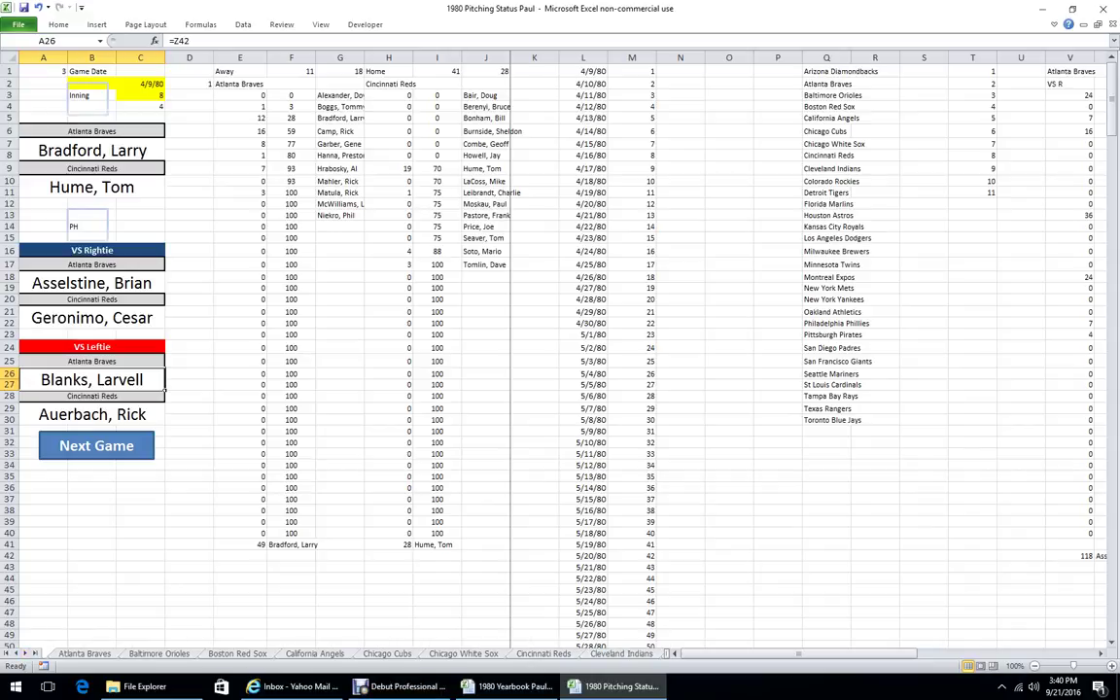
pyautogui.click(6, 653)
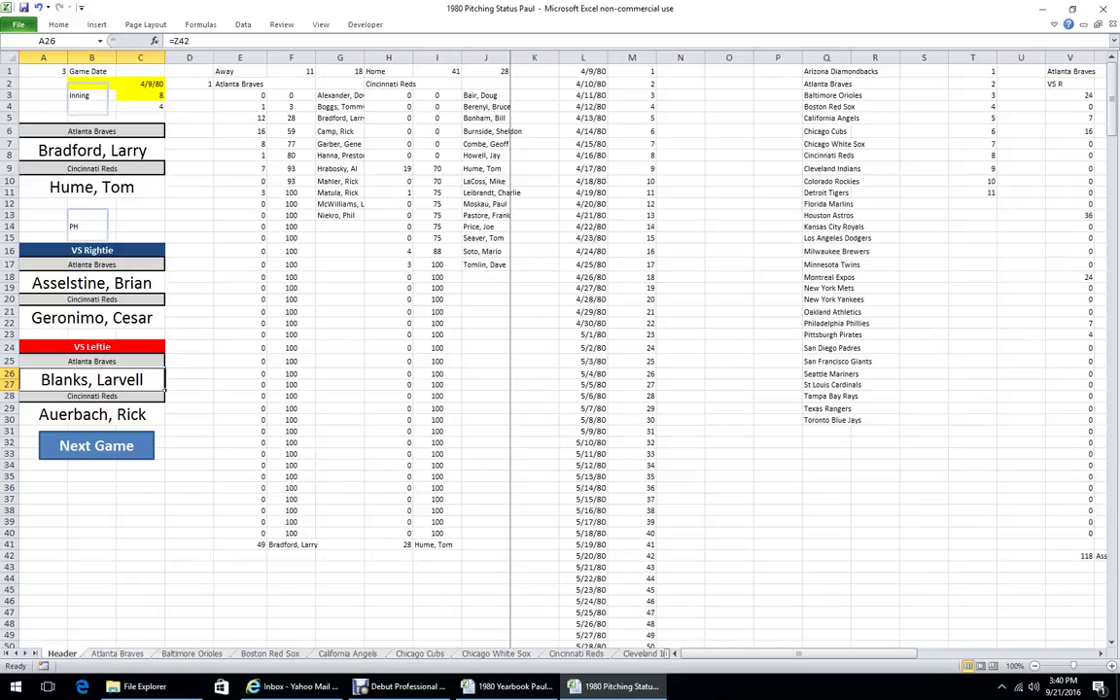
# - Examine the batters' section on the Atlanta Braves sheet and the usage grid on the Chicago White Sox sheet
pyautogui.hotkey('ctrl', 'pagedown')
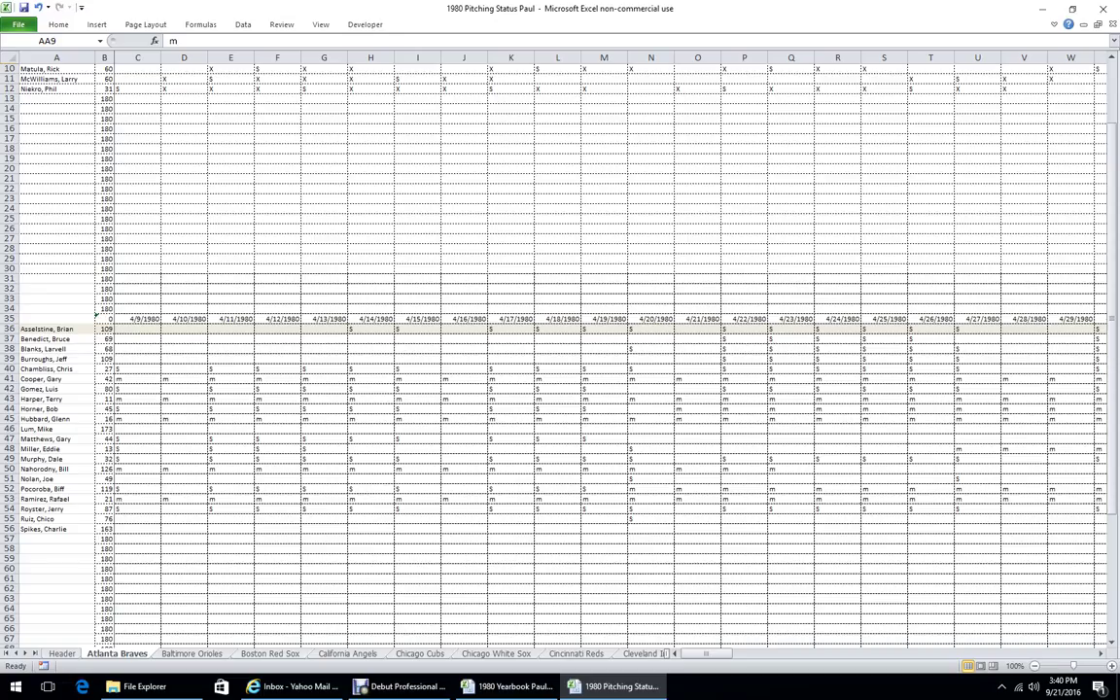
pyautogui.scroll(-4, 560, 350)
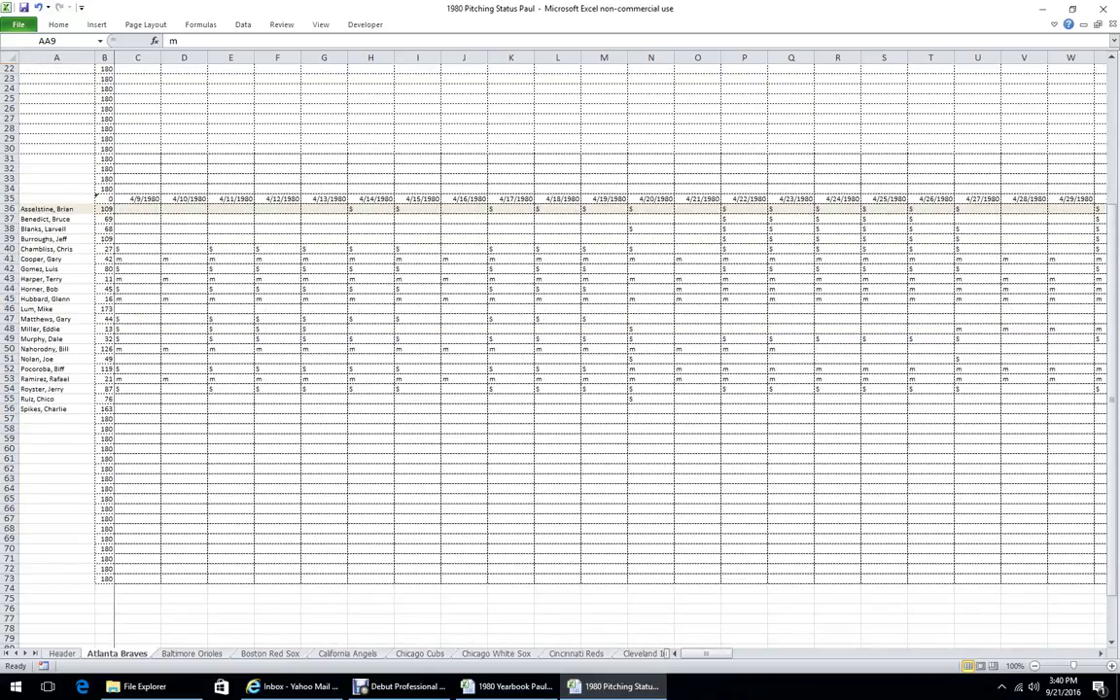
pyautogui.click(56, 209)
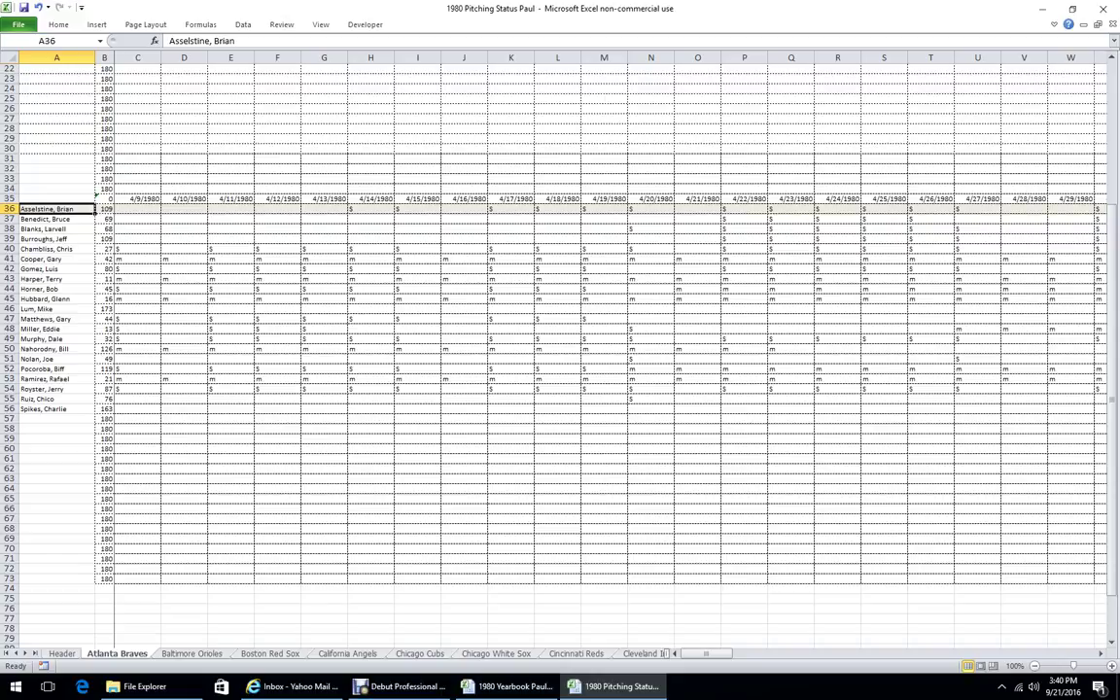
pyautogui.moveTo(292, 687)
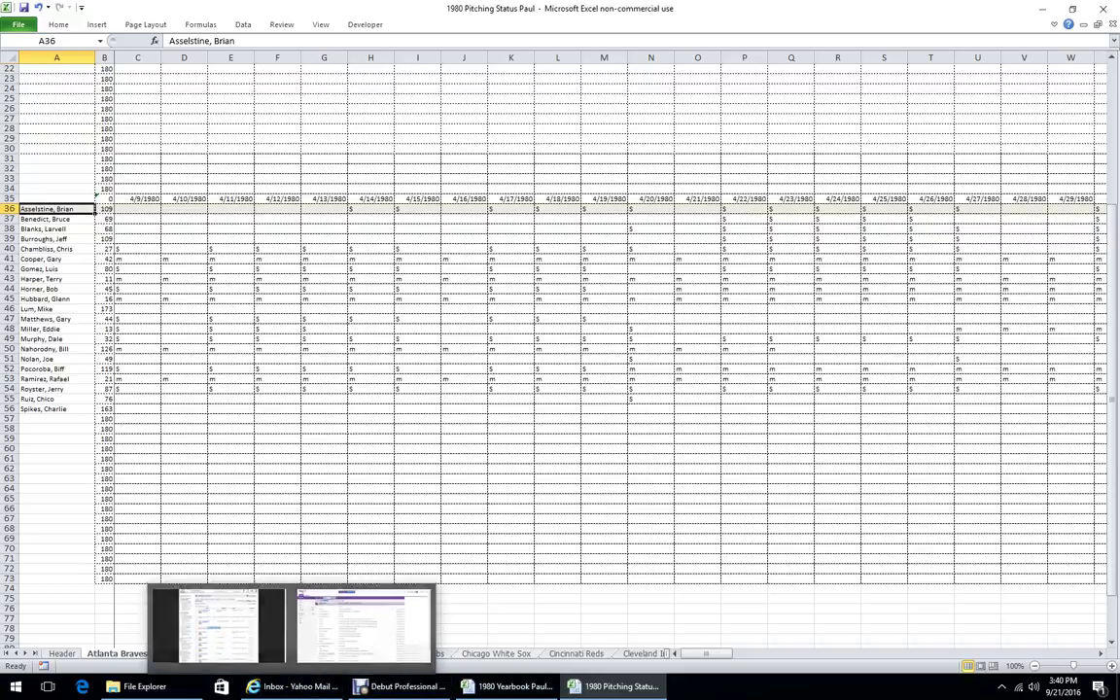
pyautogui.click(496, 654)
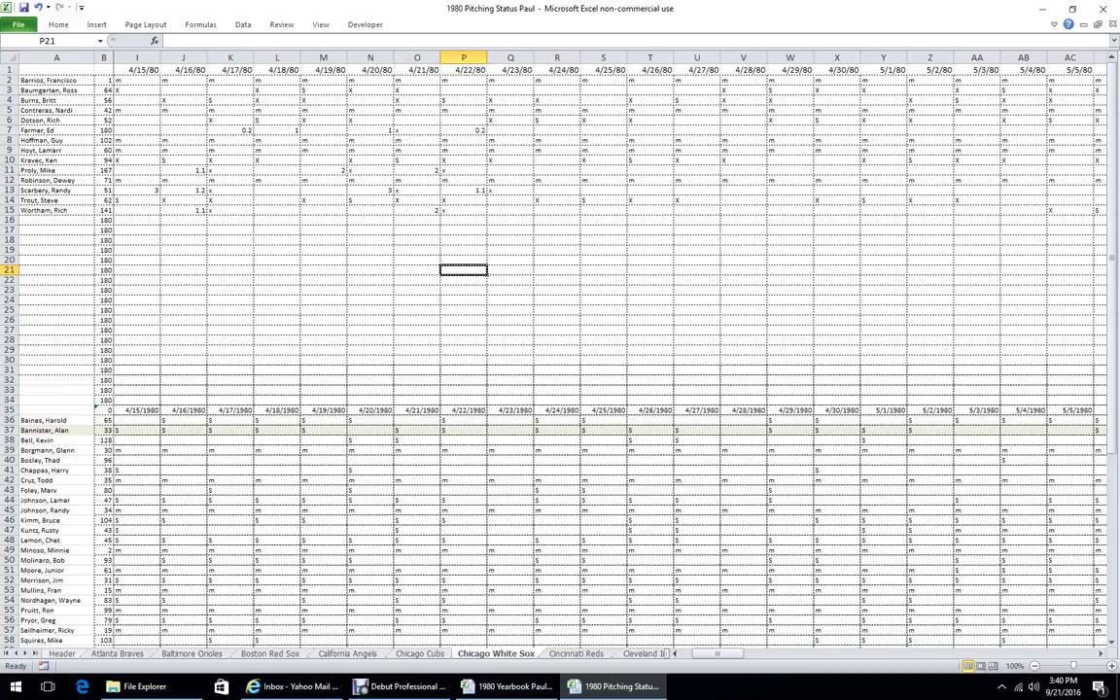
# - Return to the Header sheet in a reduced window and advance to the next game
pyautogui.click(62, 655)
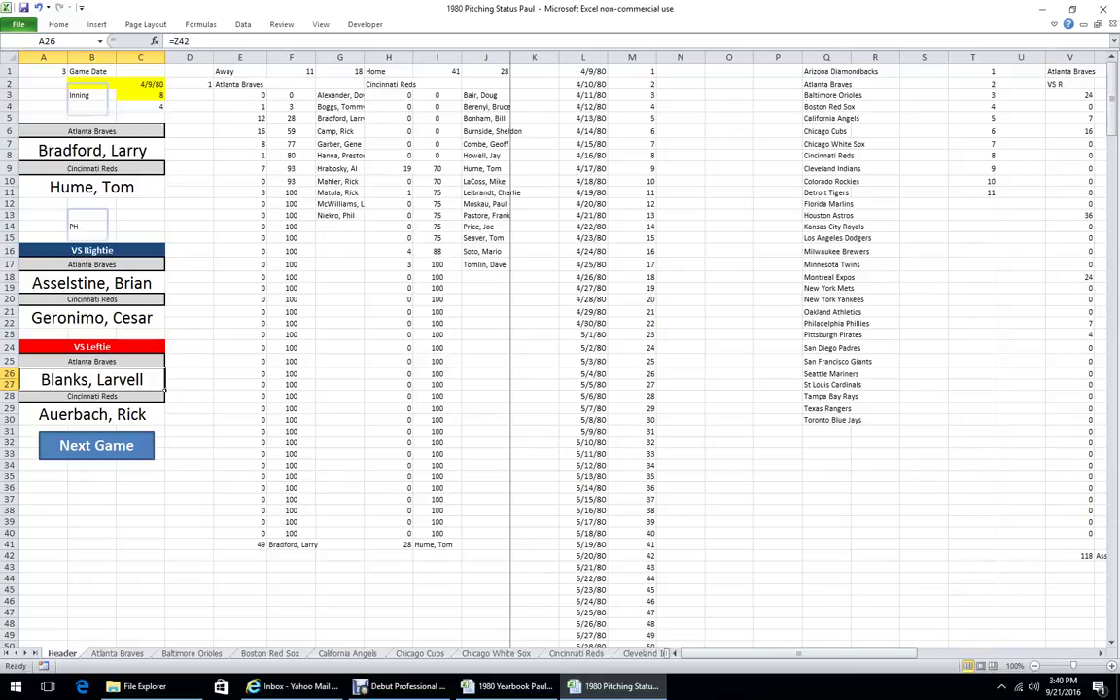
pyautogui.click(1073, 9)
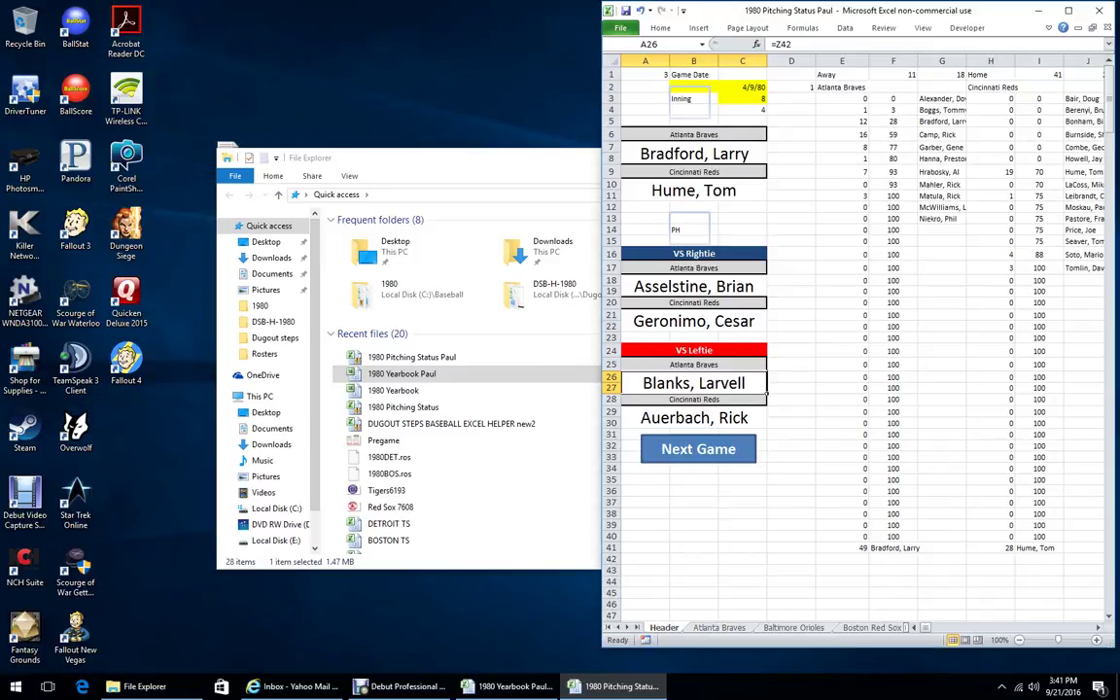
pyautogui.click(698, 449)
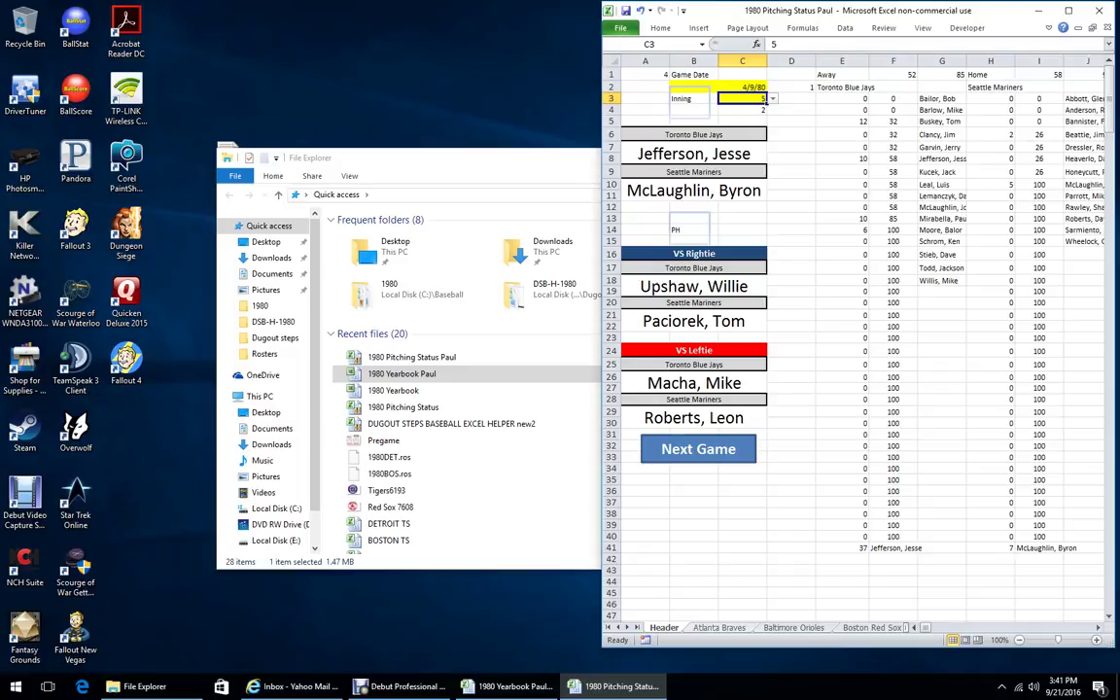
# - Examine the pitchers' usage marks in rows 7 and 8 of the Baltimore Orioles sheet around 4/18/80 to 4/20/80
pyautogui.hotkey('ctrl', 'pagedown')
pyautogui.hotkey('ctrl', 'pagedown')
pyautogui.hotkey('ctrl', 'pageup')
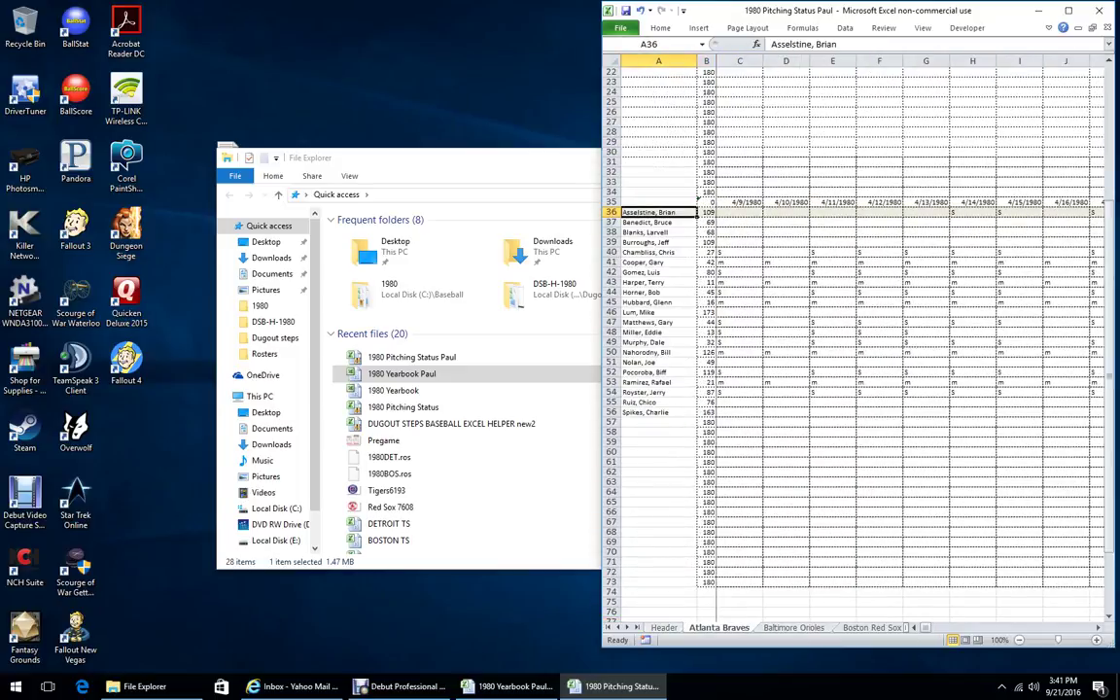
pyautogui.click(793, 628)
pyautogui.moveTo(822, 154); pyautogui.dragTo(963, 144)
pyautogui.click(869, 143)
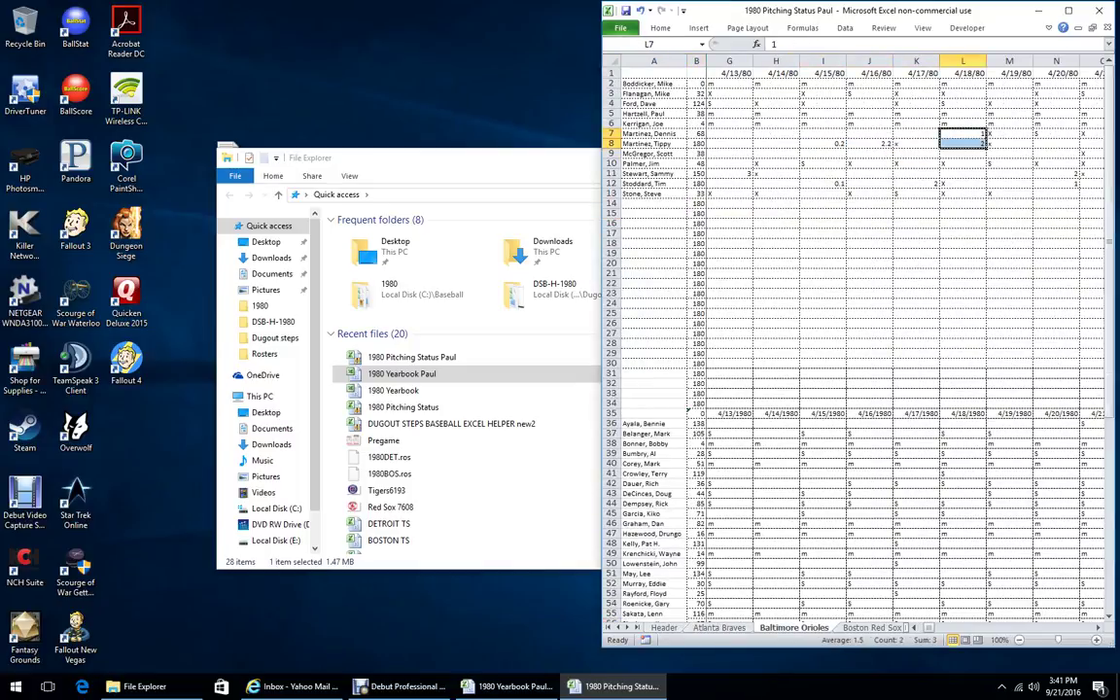
pyautogui.press('Right')
pyautogui.press('Right')
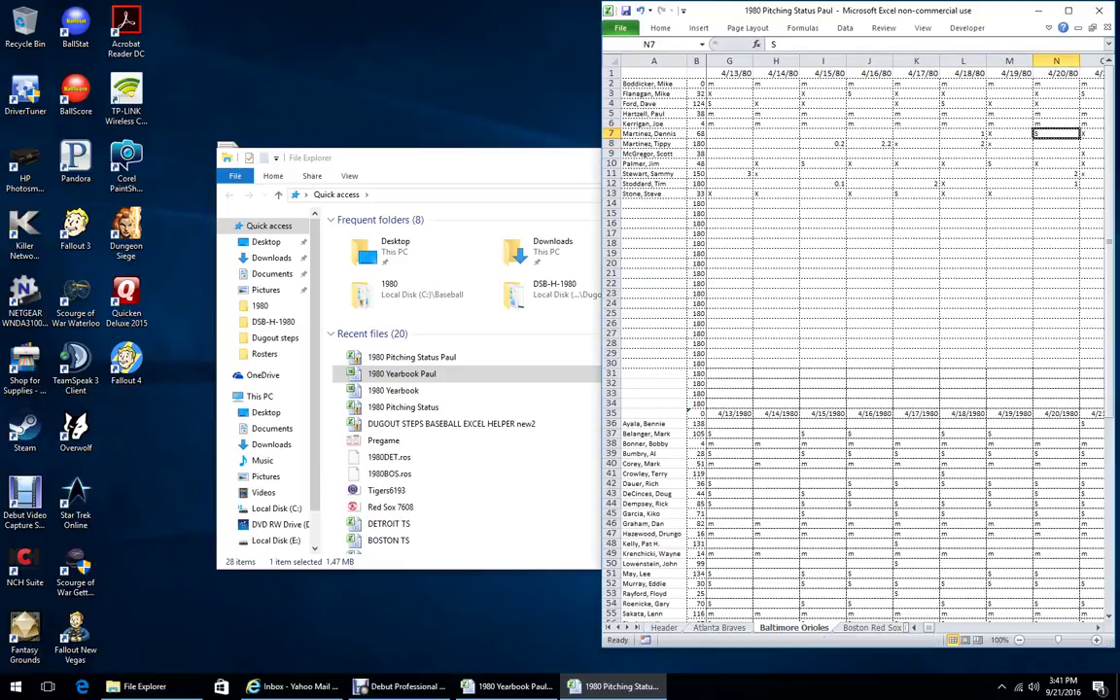
pyautogui.click(1092, 134)
pyautogui.click(1010, 144)
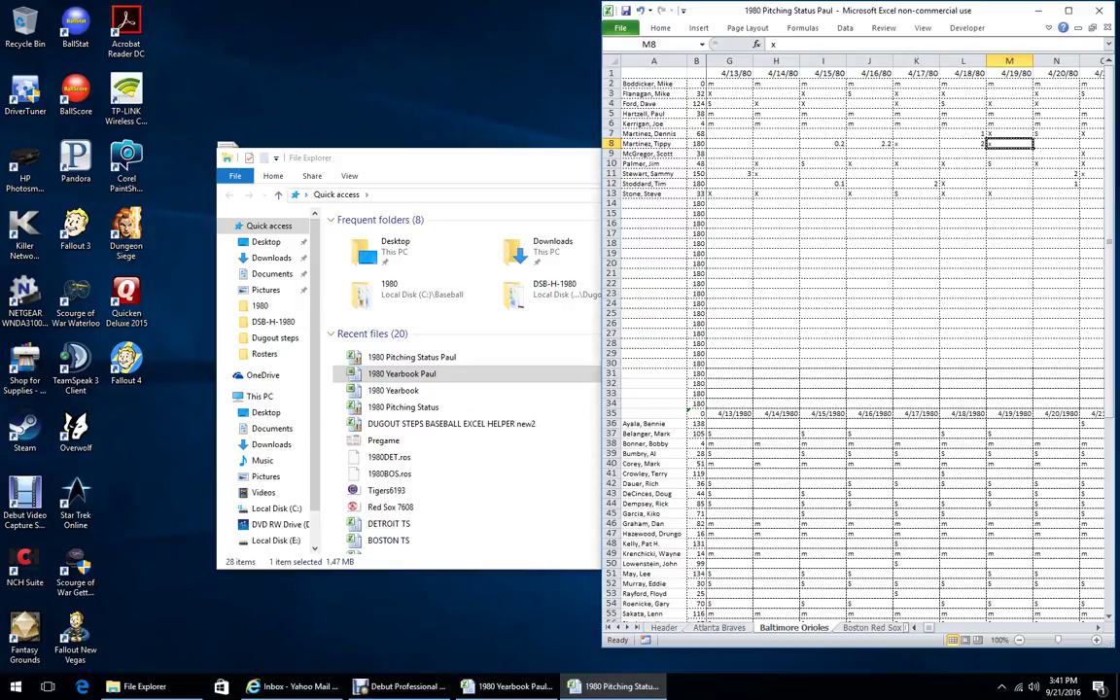
# - Enlarge the window and examine the Baltimore batters' PH v R and L figures in columns HD and HE from row 36 down
pyautogui.hscroll(-2, 856, 340)
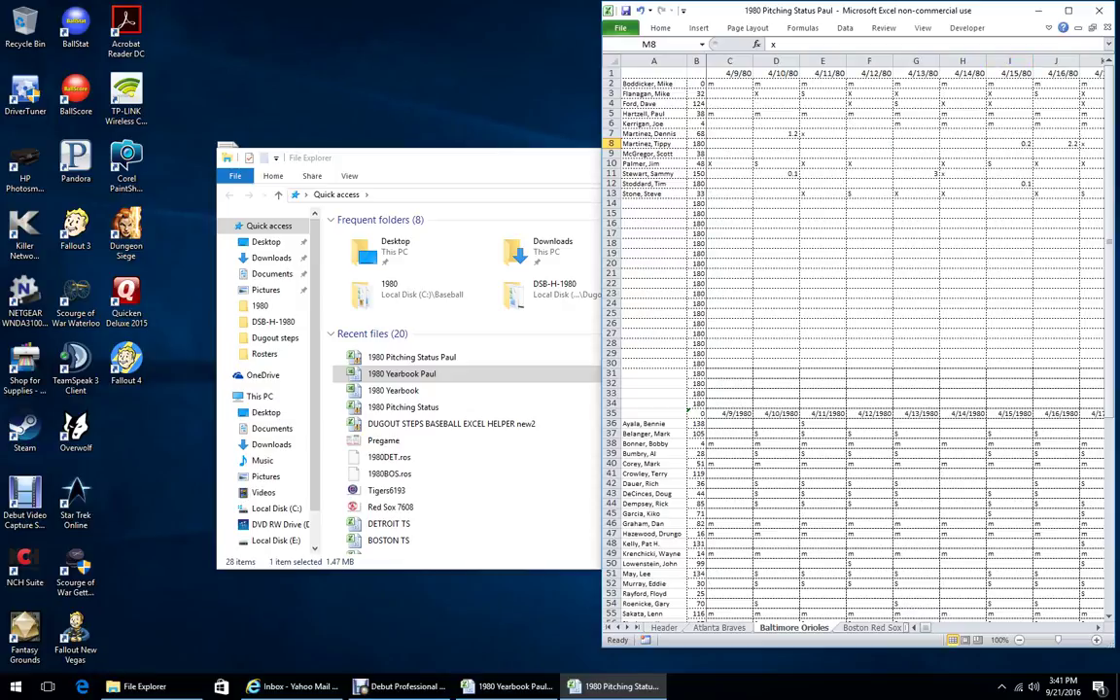
pyautogui.scroll(-3, 856, 340)
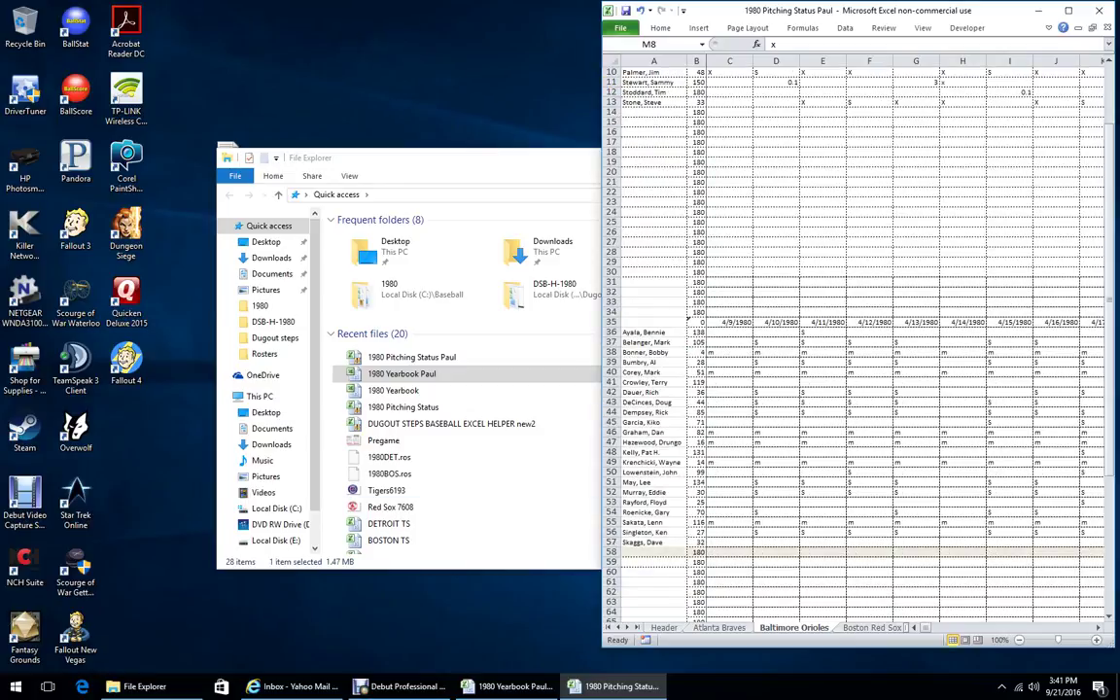
pyautogui.moveTo(926, 628); pyautogui.dragTo(999, 628)
pyautogui.click(1069, 10)
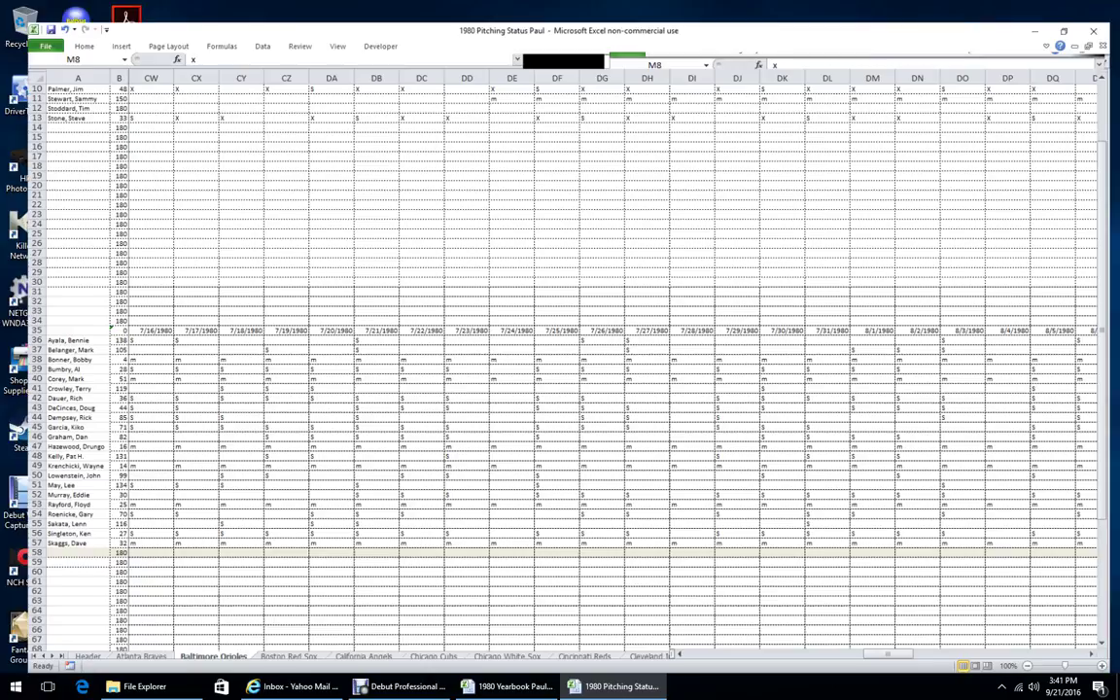
pyautogui.moveTo(889, 654); pyautogui.dragTo(1037, 653)
pyautogui.click(851, 328)
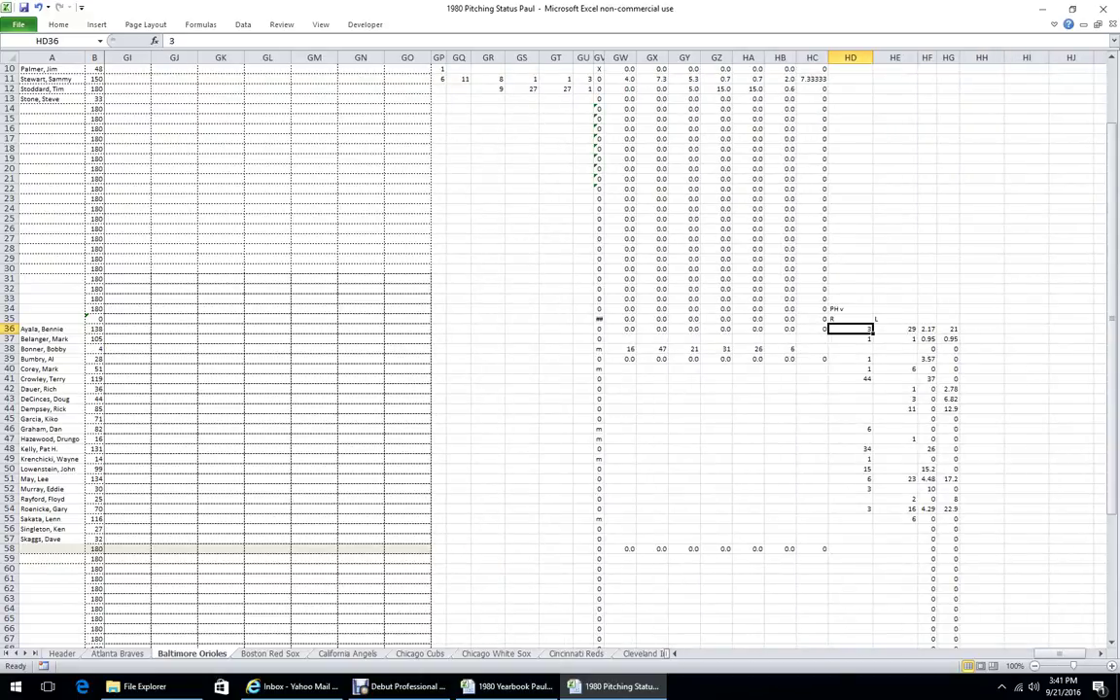
pyautogui.moveTo(851, 329); pyautogui.dragTo(856, 520)
pyautogui.moveTo(896, 328); pyautogui.dragTo(894, 530)
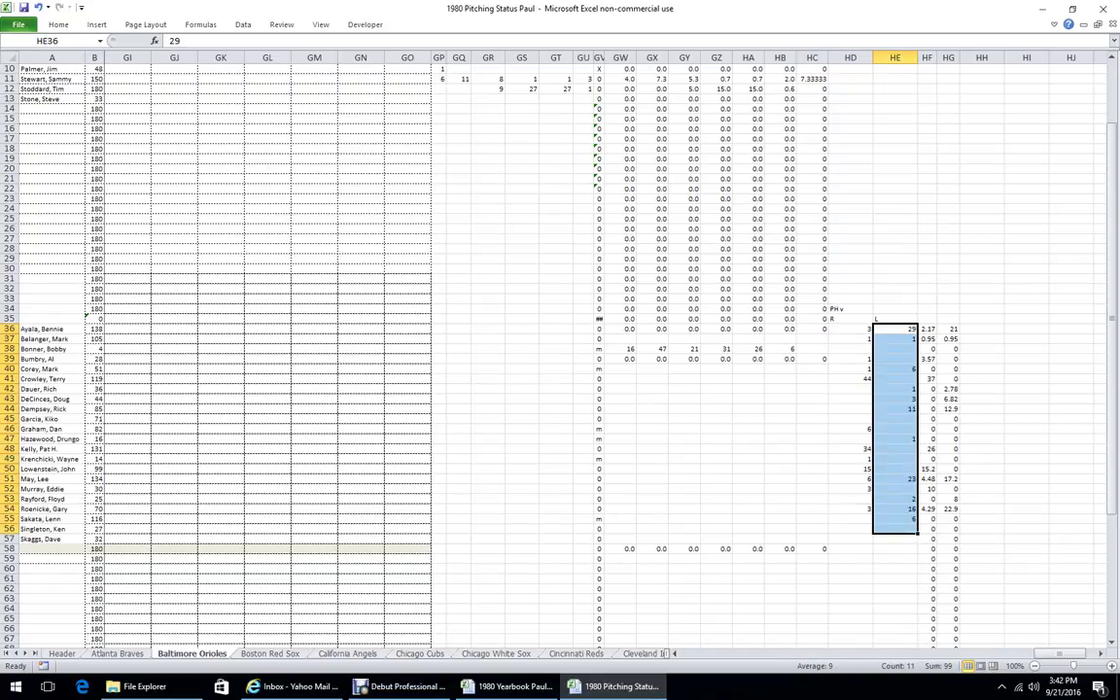
# - Examine the Baltimore pitchers' relief figures by inning group in columns GP to GU, and the status marks in column GV
pyautogui.scroll(3, 560, 350)
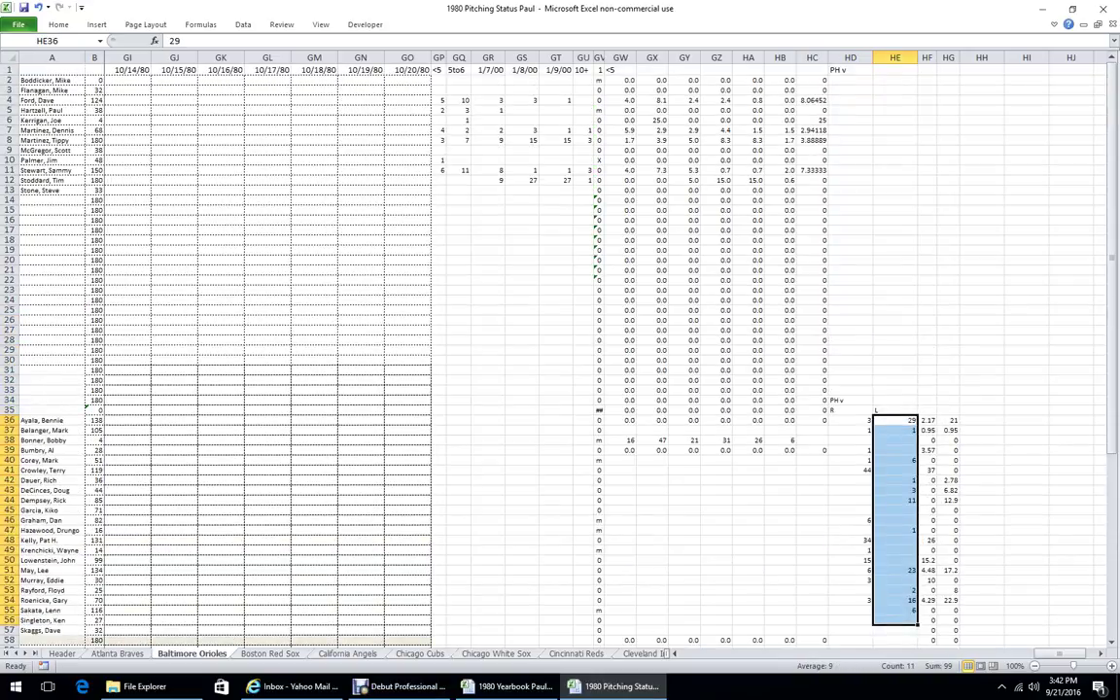
pyautogui.moveTo(1060, 654); pyautogui.dragTo(1052, 653)
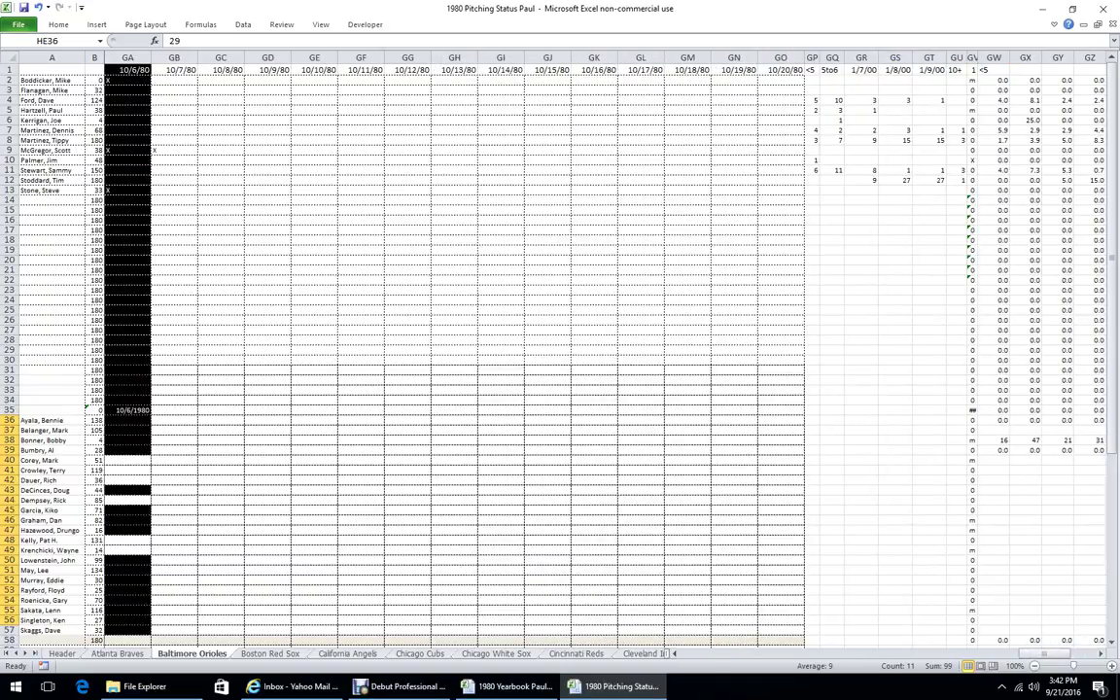
pyautogui.moveTo(812, 80); pyautogui.dragTo(812, 199)
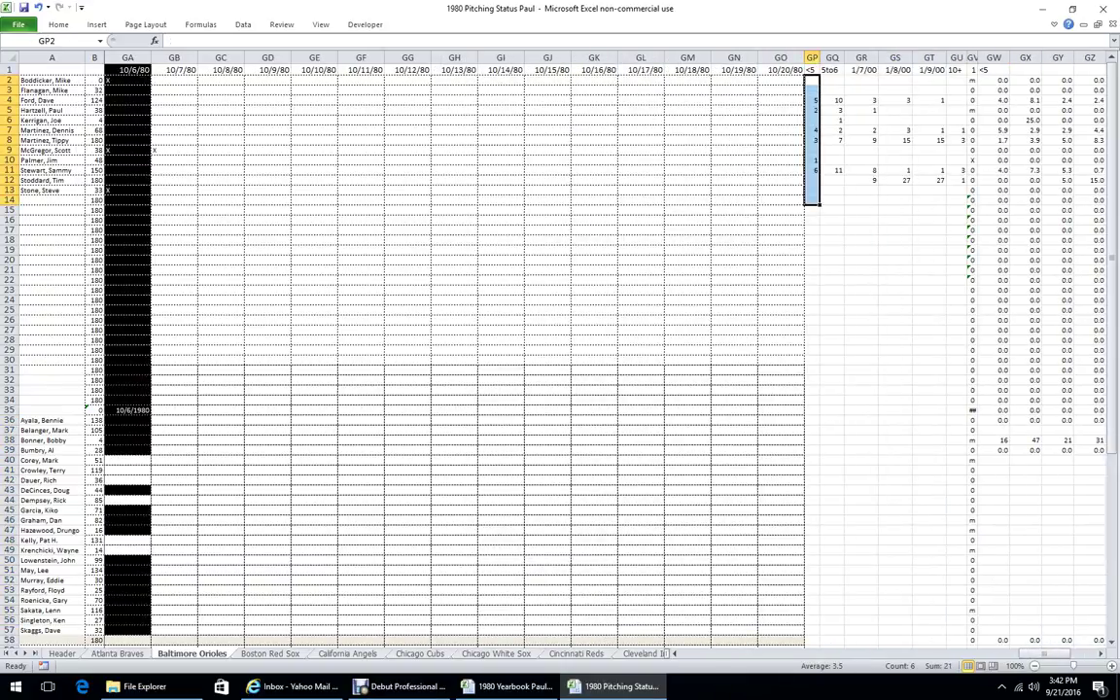
pyautogui.moveTo(832, 80); pyautogui.dragTo(837, 180)
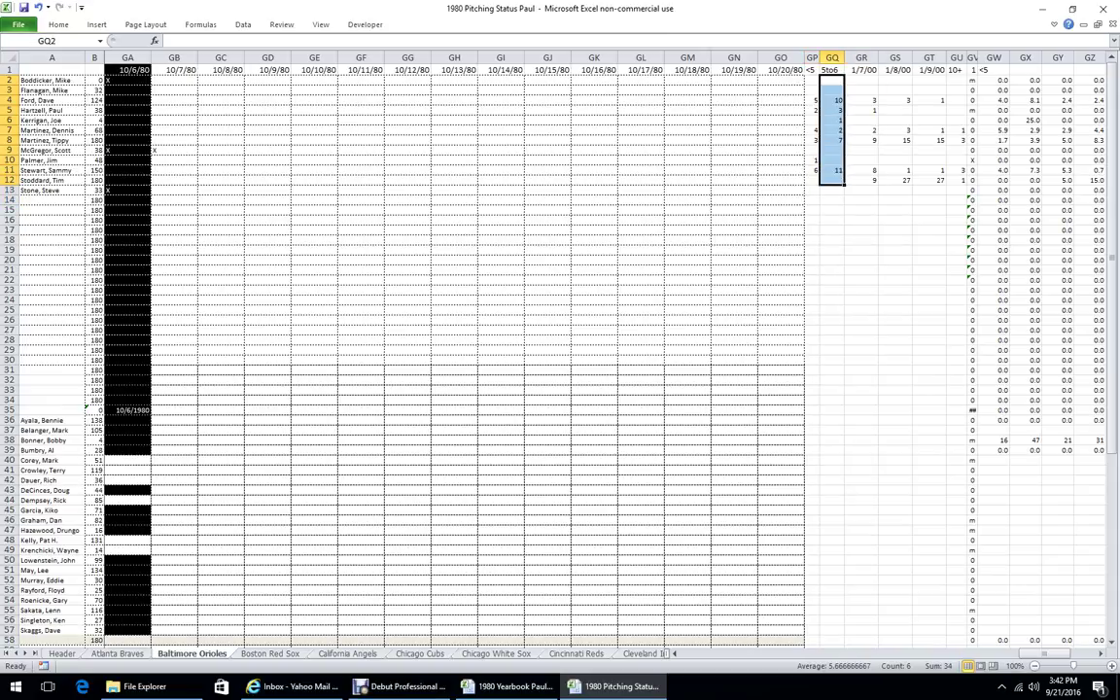
pyautogui.moveTo(861, 102); pyautogui.dragTo(860, 160)
pyautogui.click(896, 121)
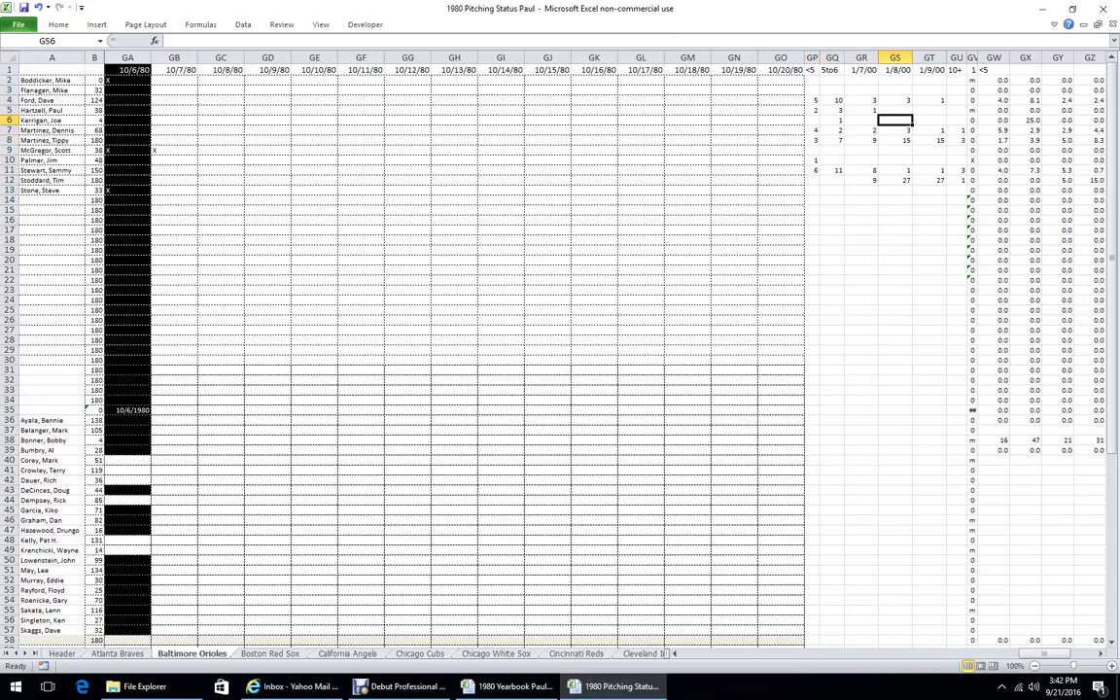
pyautogui.click(929, 90)
pyautogui.moveTo(957, 80); pyautogui.dragTo(814, 81)
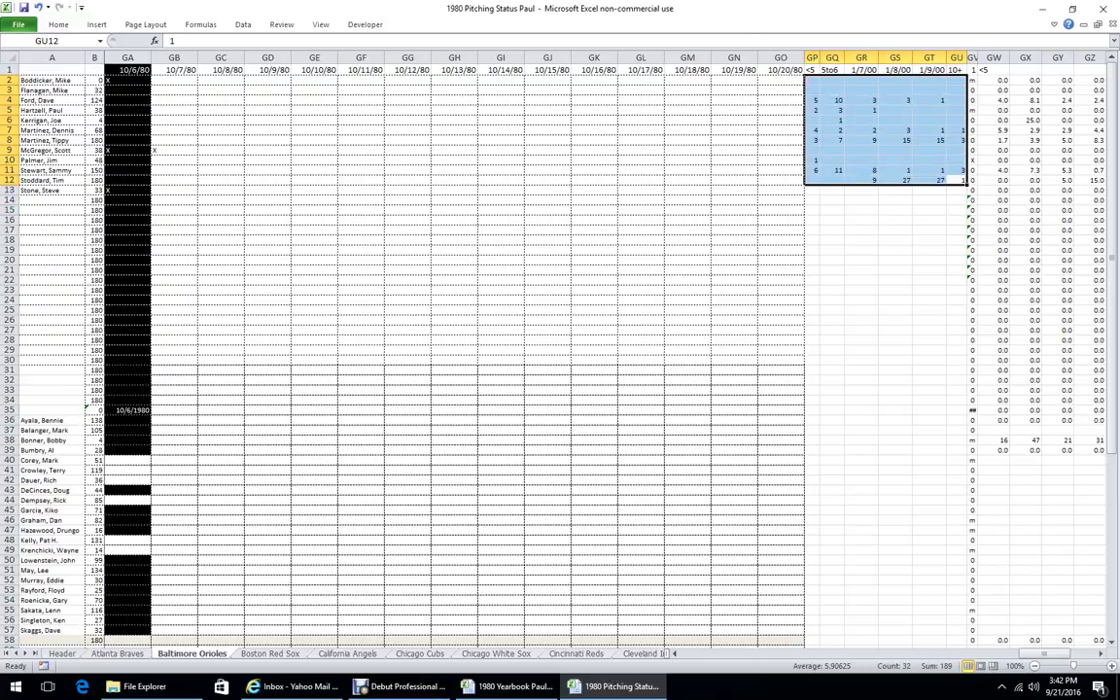
pyautogui.click(896, 280)
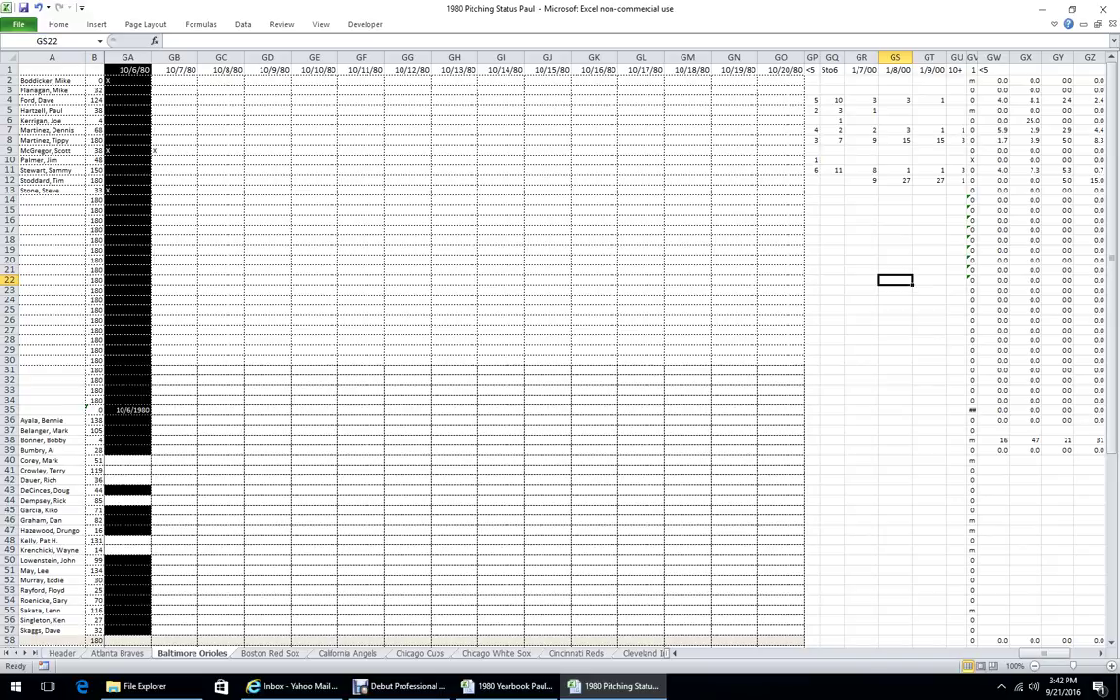
pyautogui.moveTo(973, 171); pyautogui.dragTo(973, 191)
pyautogui.click(929, 200)
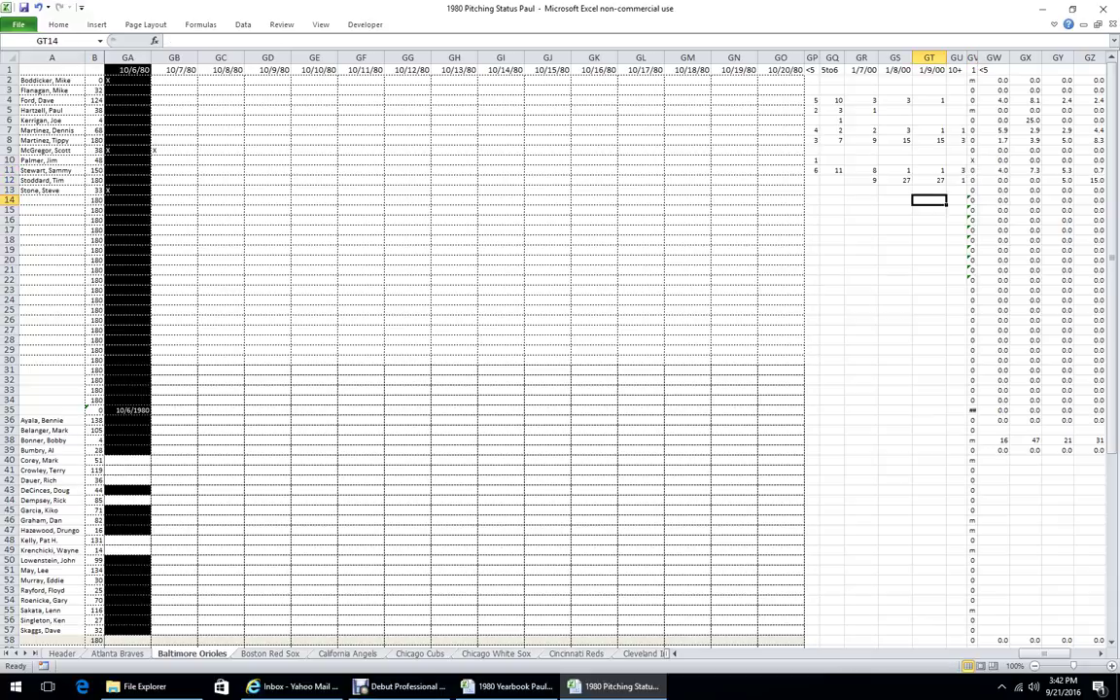
# - Return to the Header sheet, reduce the window again and select cell D8 beside the reliever picks
pyautogui.moveTo(1045, 654); pyautogui.dragTo(704, 654)
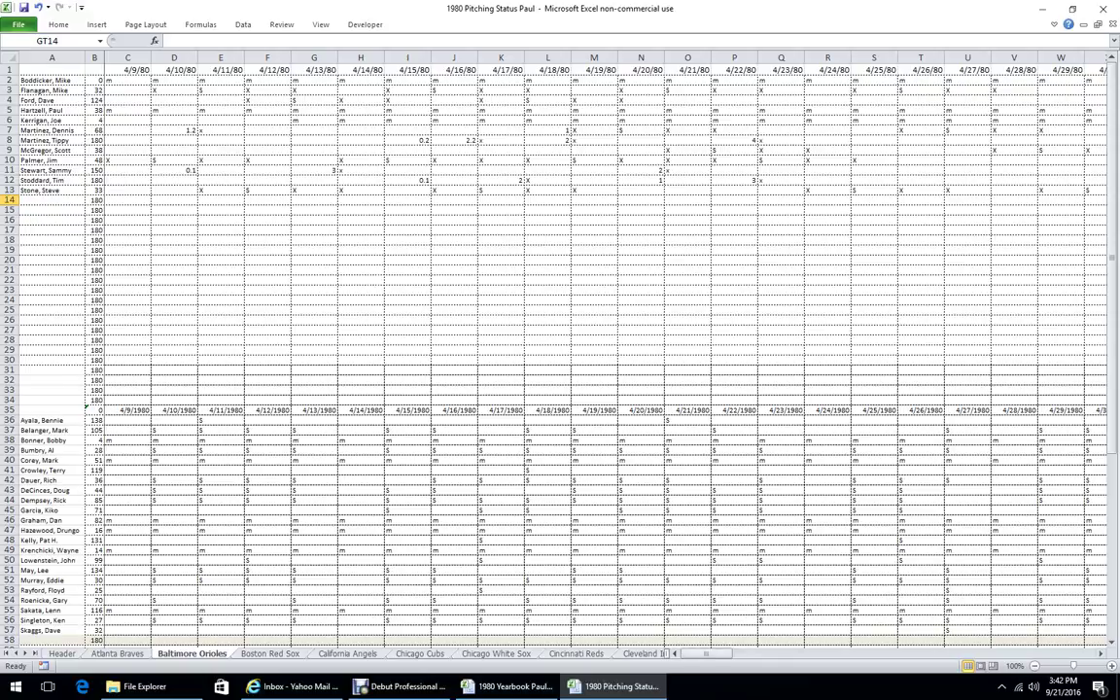
pyautogui.click(1113, 288)
pyautogui.click(62, 654)
pyautogui.click(1073, 9)
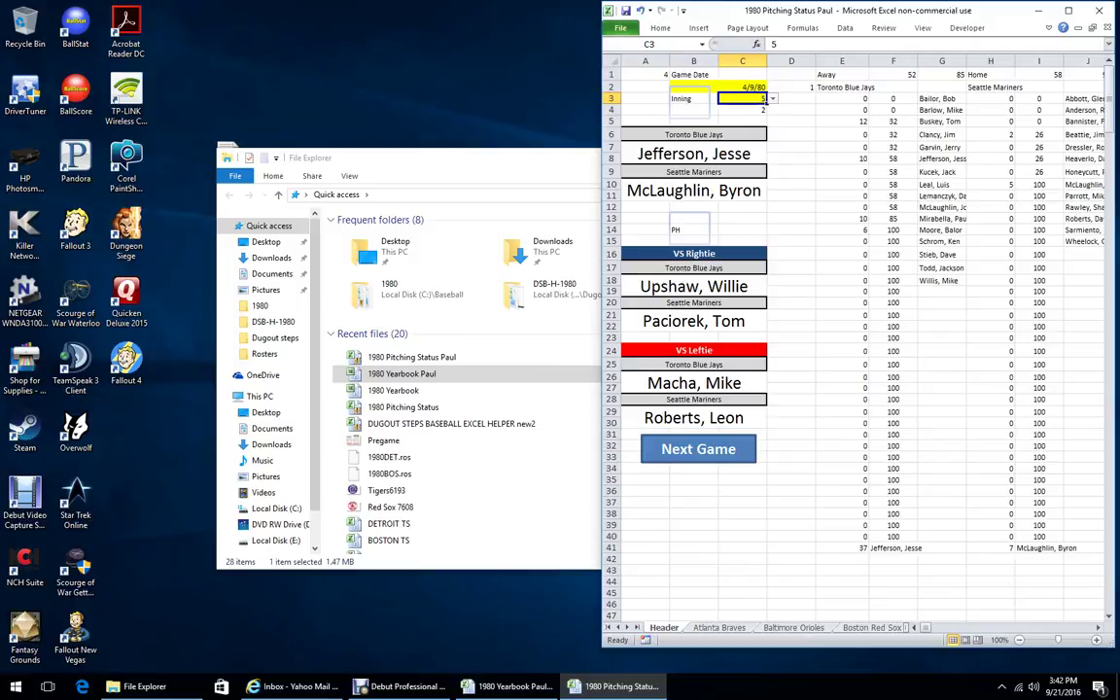
pyautogui.click(792, 172)
pyautogui.click(792, 159)
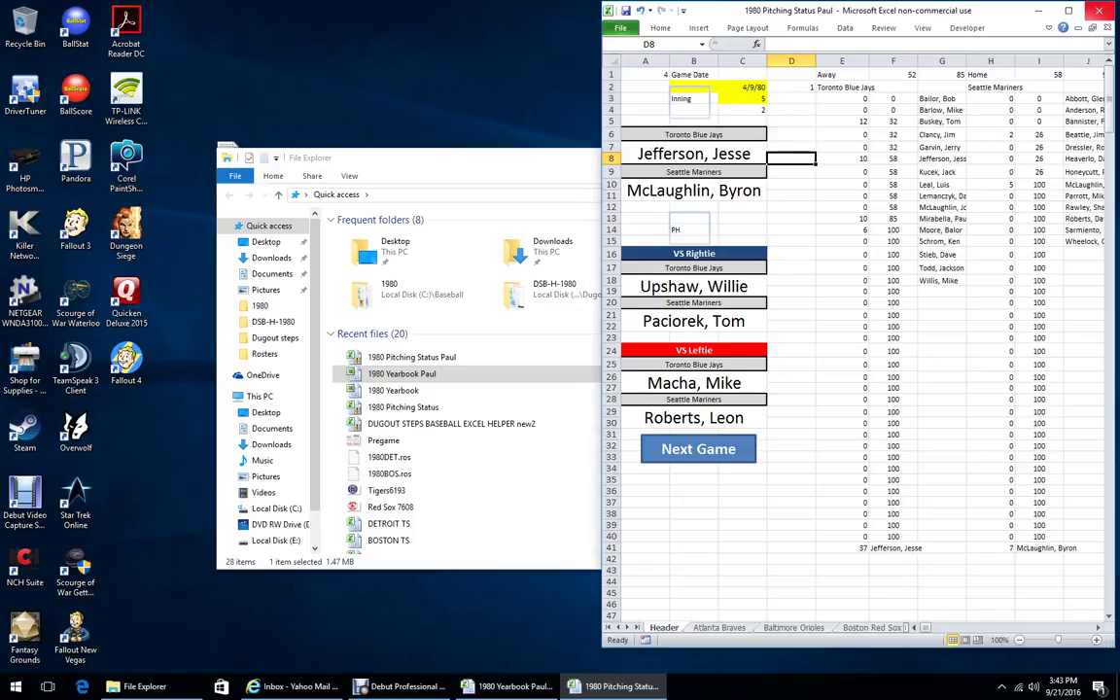
# - Close the 1980 Pitching Status Paul and 1980 Yearbook Paul workbooks, saving the changes to both
pyautogui.click(1099, 10)
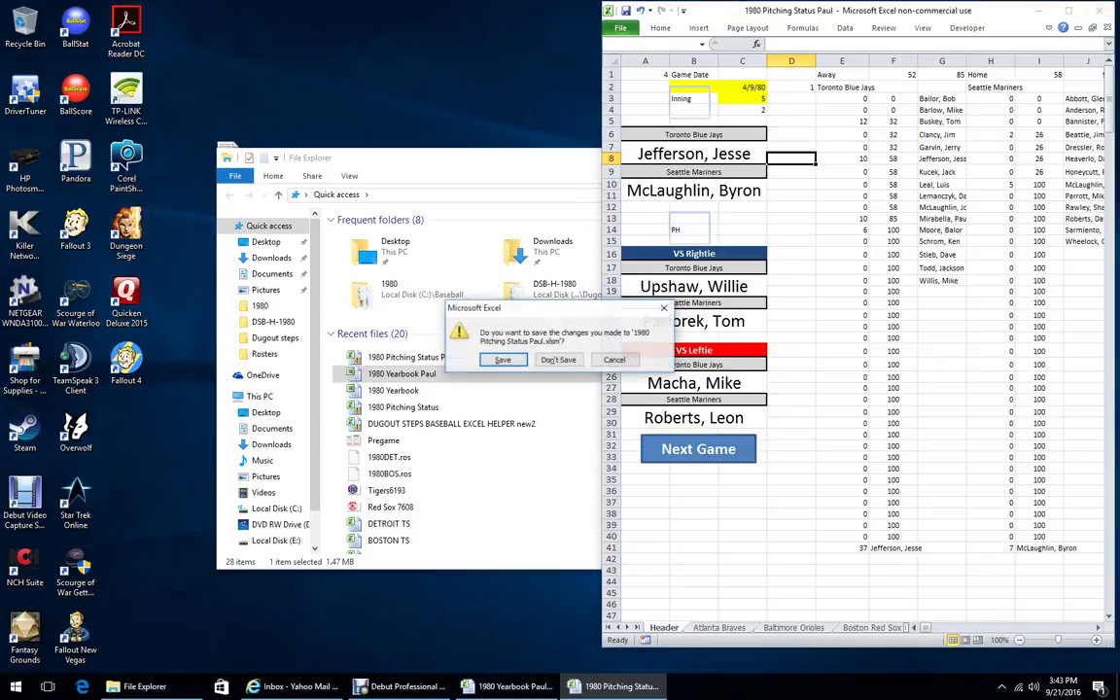
pyautogui.press('Return')
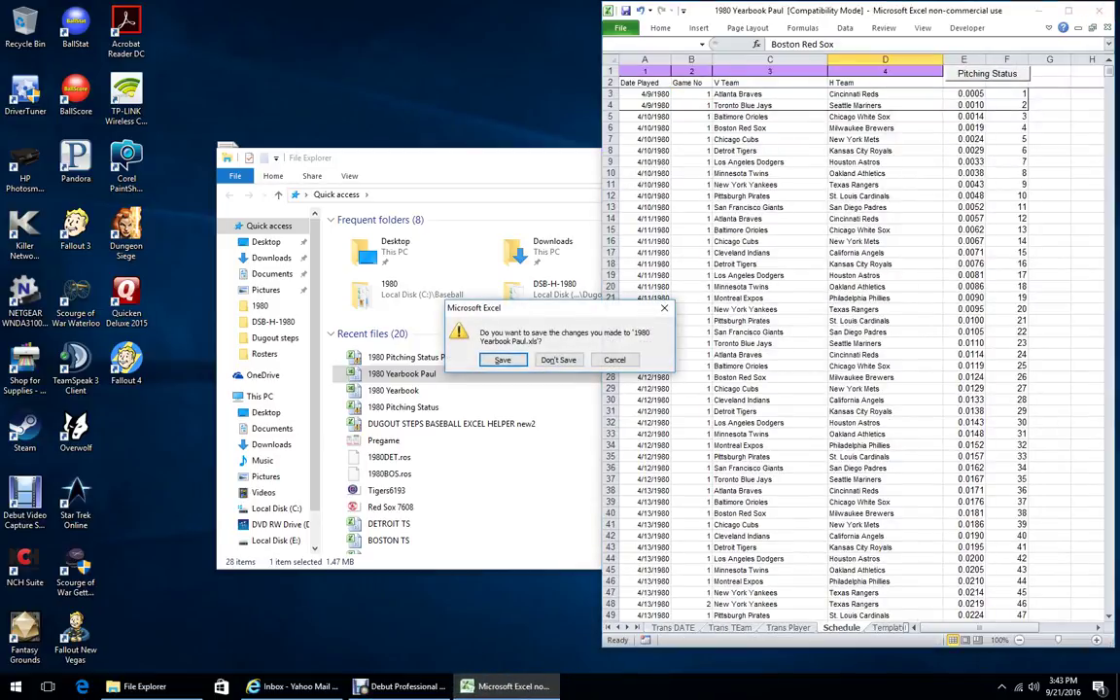
pyautogui.press('Return')
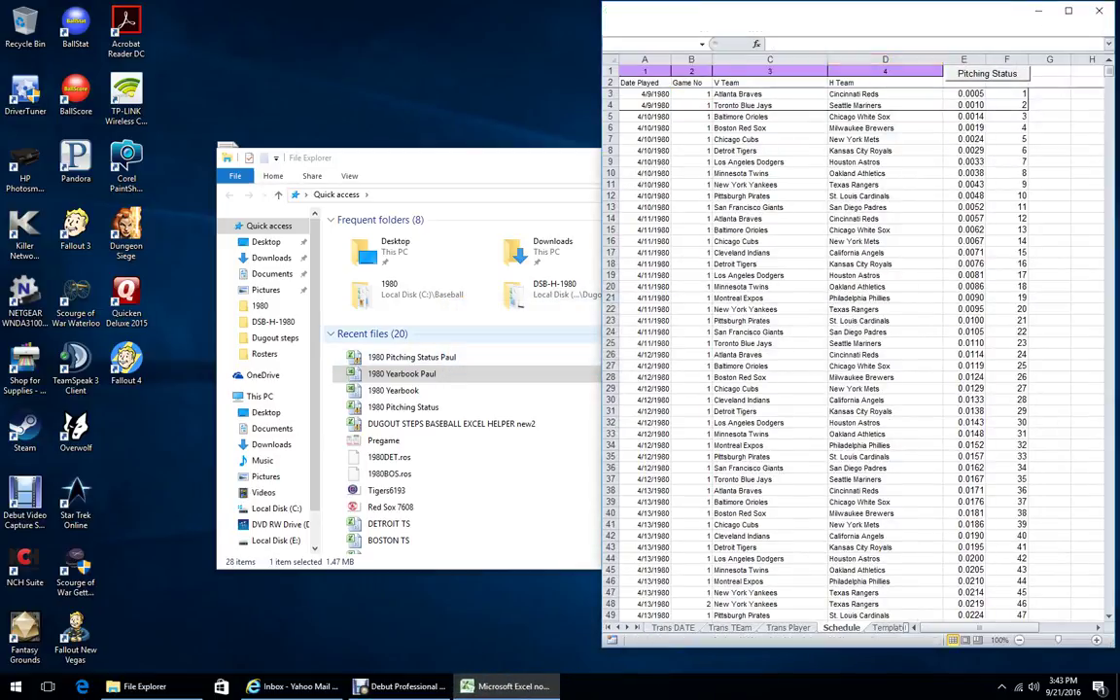
# - Open the DUGOUT STEPS BASEBALL EXCEL HELPER new2 workbook from the recent files, enlarge its window and show the Ballpark sheet
pyautogui.press('Down')
pyautogui.press('Down')
pyautogui.press('Down')
pyautogui.press('Return')
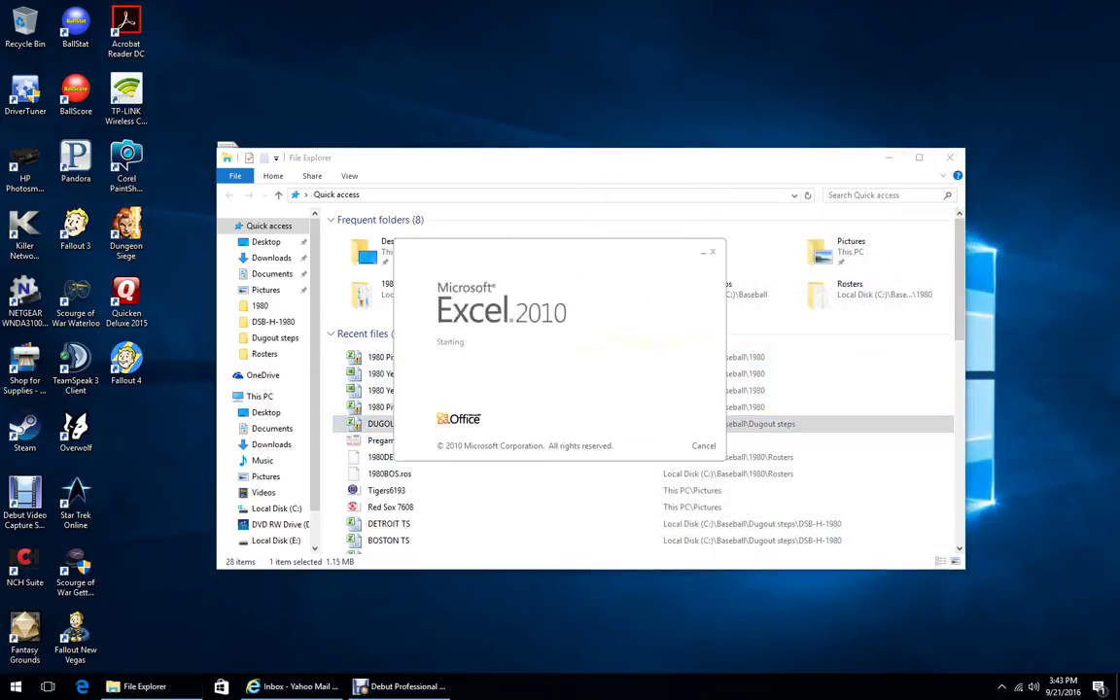
pyautogui.click(1069, 11)
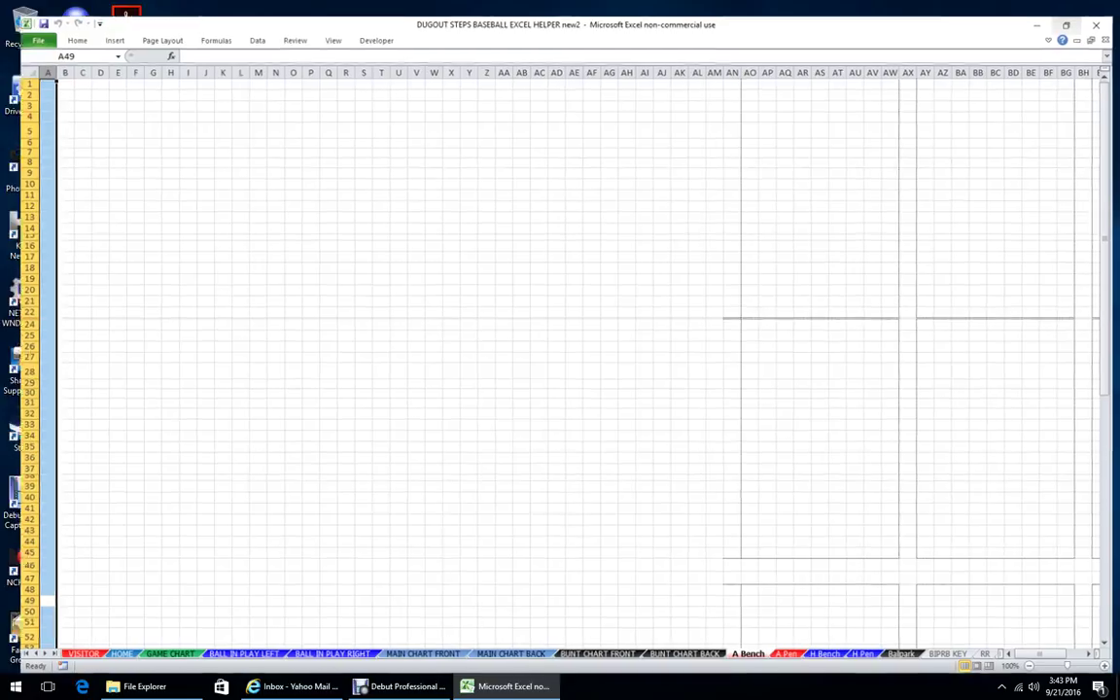
pyautogui.click(903, 654)
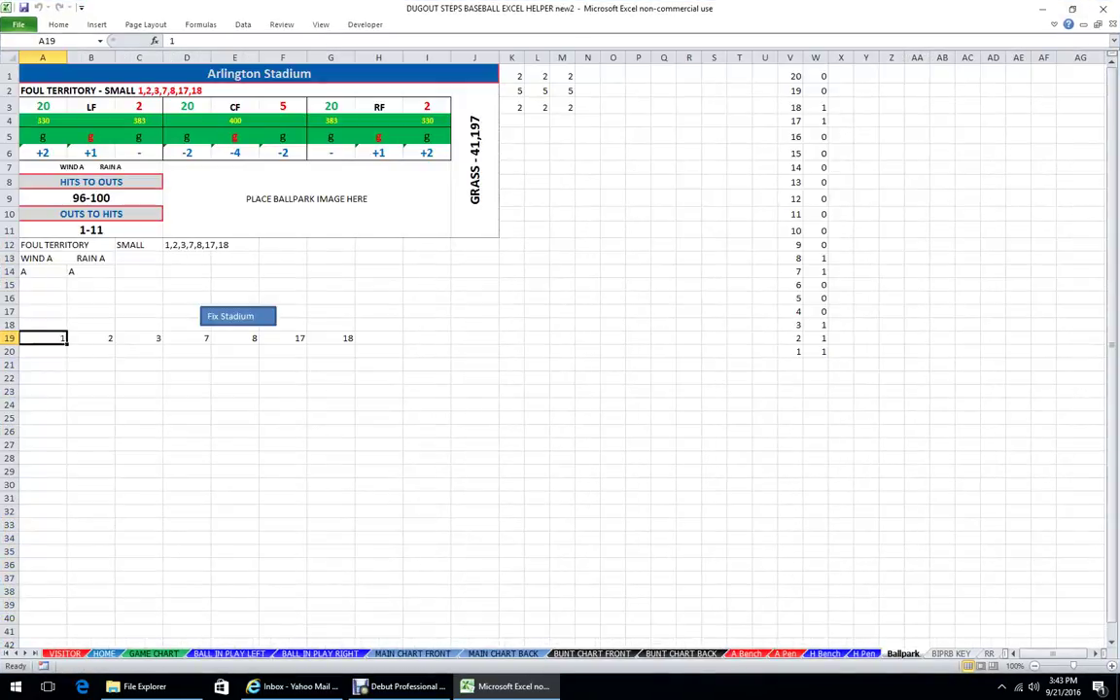
# - Examine the Arlington Stadium ballpark block in A1:J11, including its foul territory line in A2
pyautogui.moveTo(59, 74); pyautogui.dragTo(562, 231)
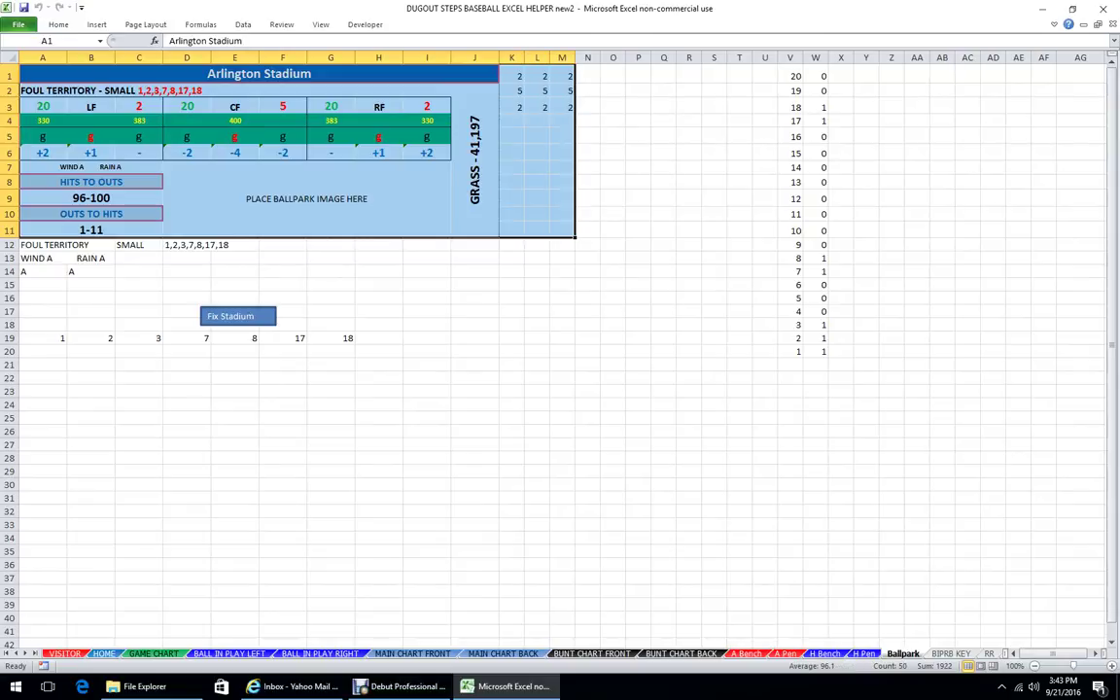
pyautogui.moveTo(258, 74); pyautogui.dragTo(307, 198)
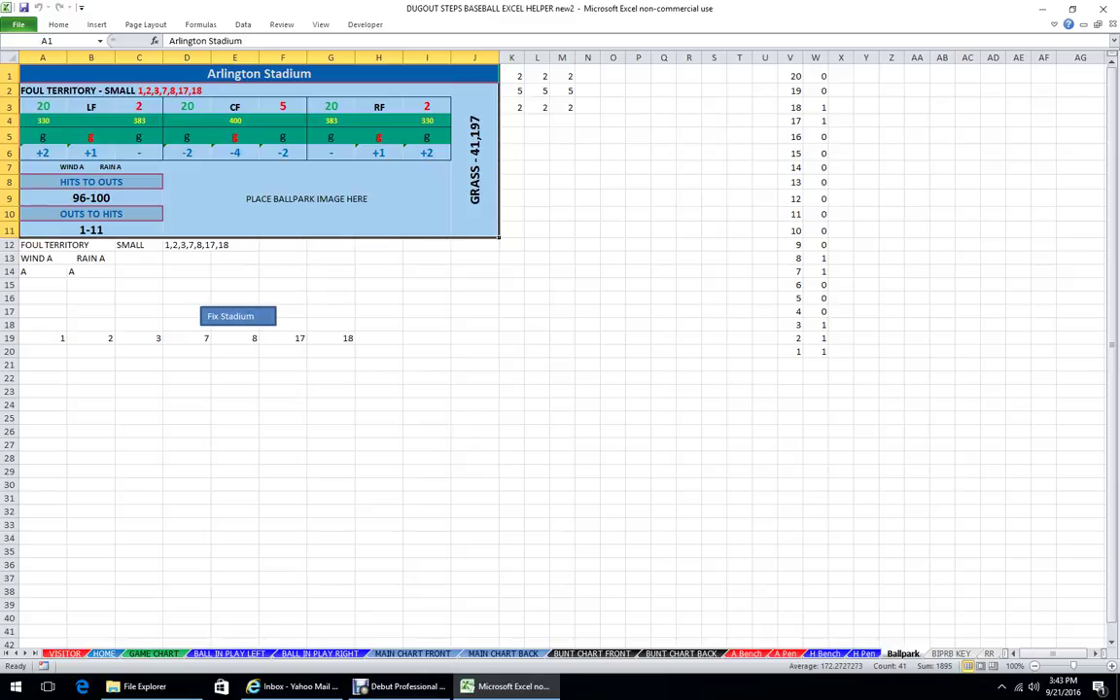
pyautogui.click(236, 90)
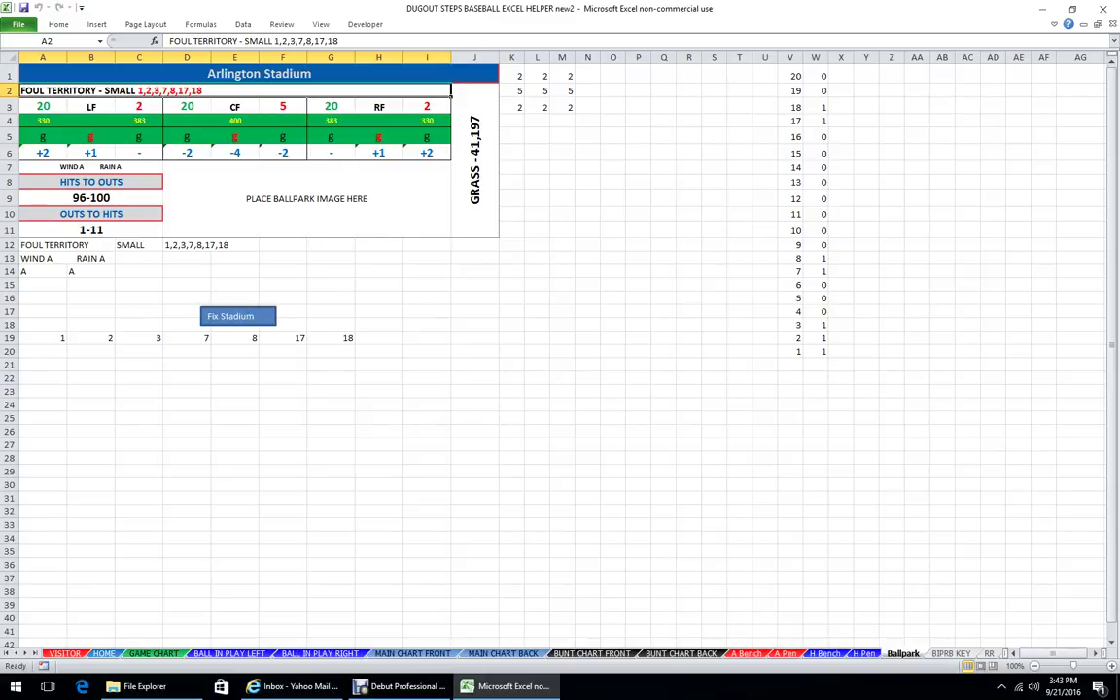
# - Compare the red outfield numbers in C3, F3 and I3 with the number grid beside the stadium block, keeping the workbook open
pyautogui.click(139, 107)
pyautogui.click(283, 107)
pyautogui.click(427, 107)
pyautogui.click(283, 106)
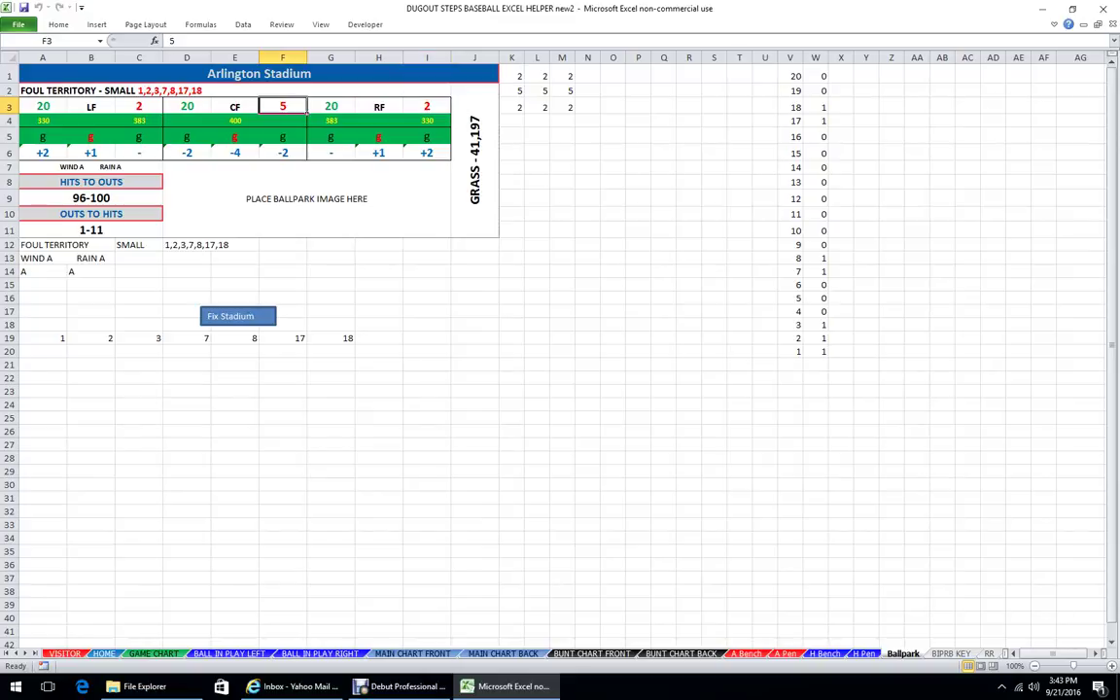
pyautogui.moveTo(512, 76); pyautogui.dragTo(564, 76)
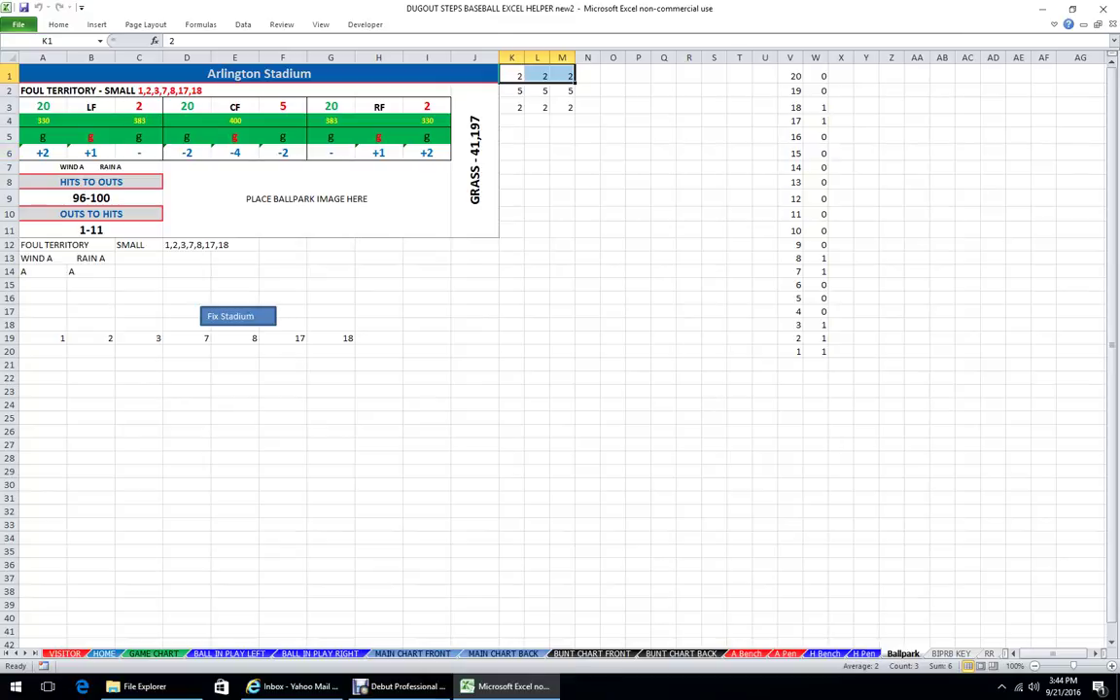
pyautogui.click(512, 90)
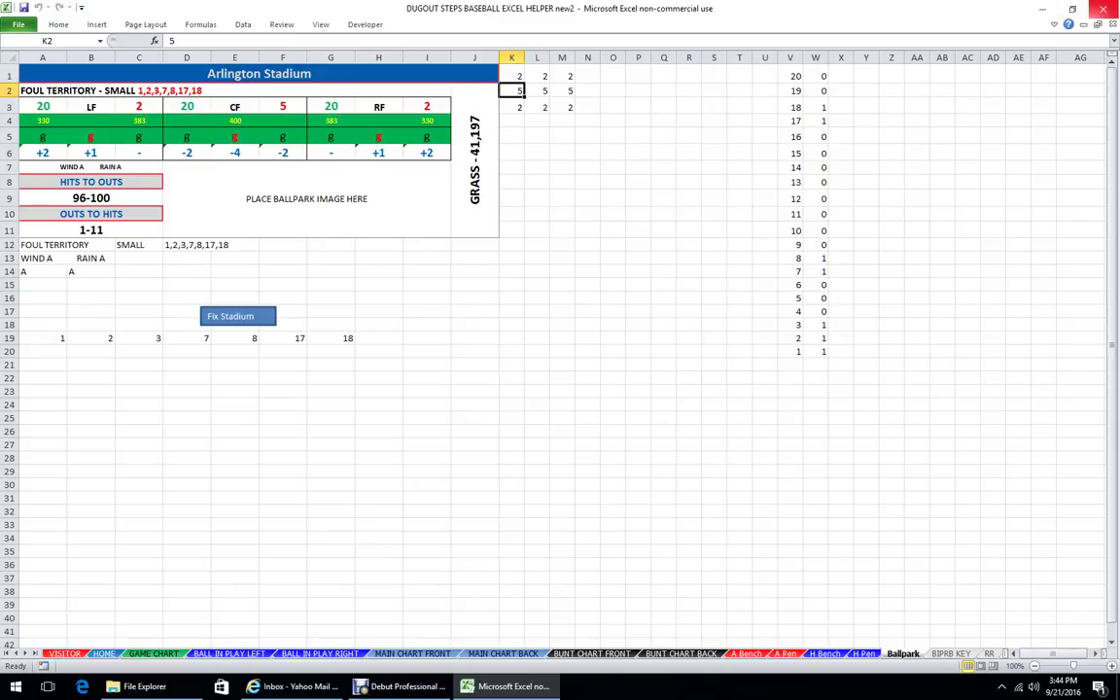
pyautogui.click(1103, 8)
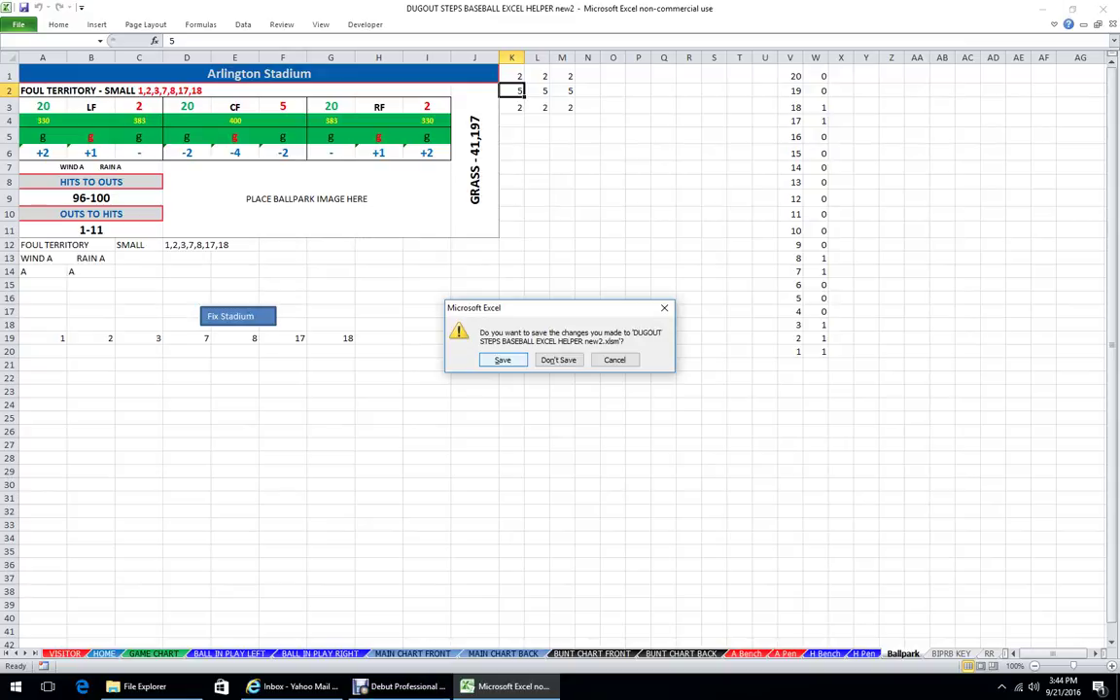
pyautogui.click(615, 360)
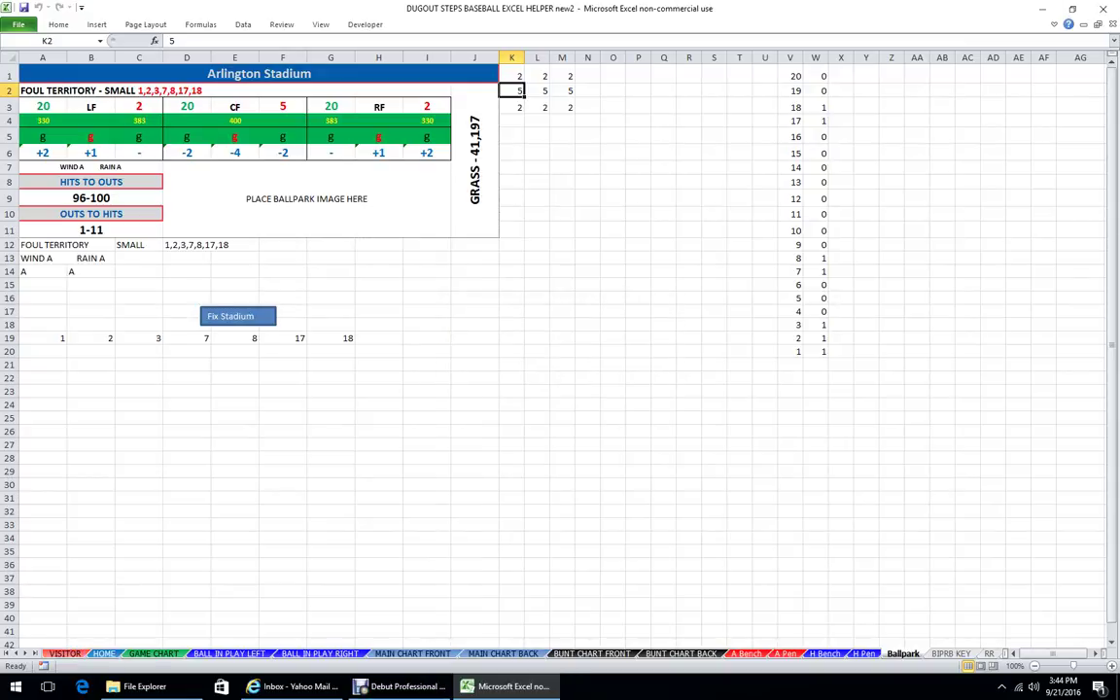
# - On the VISITOR sheet, examine the formulas in the P/C cell AV15, the B/P cell AZ15 and the combined cell AY16
pyautogui.click(66, 653)
pyautogui.click(926, 225)
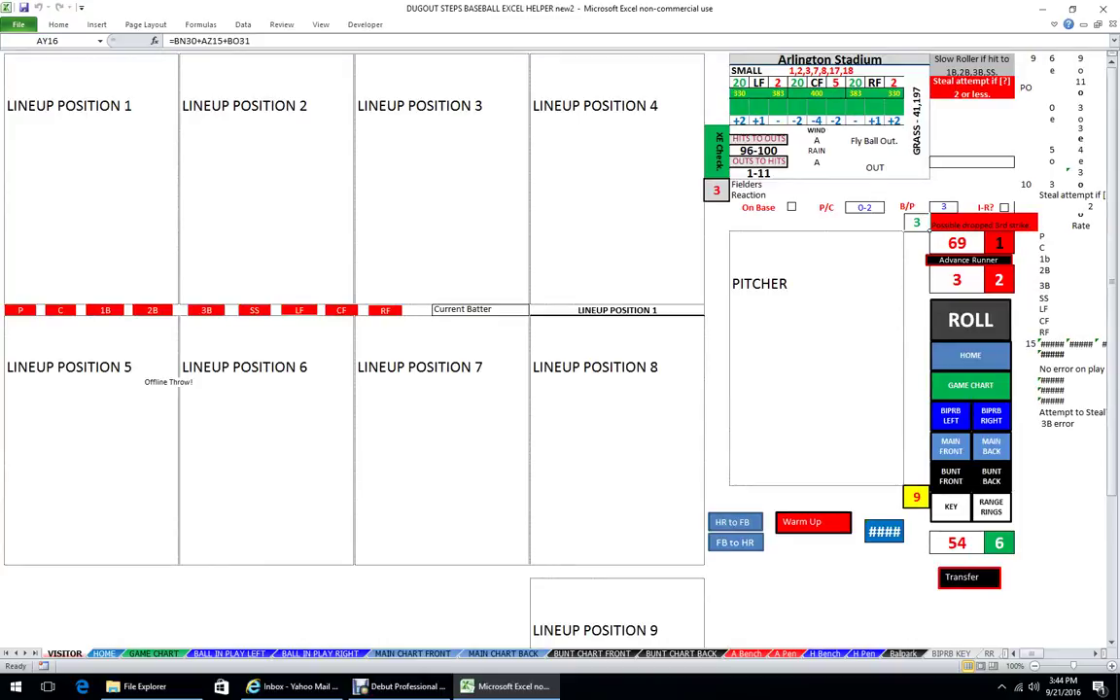
pyautogui.click(881, 208)
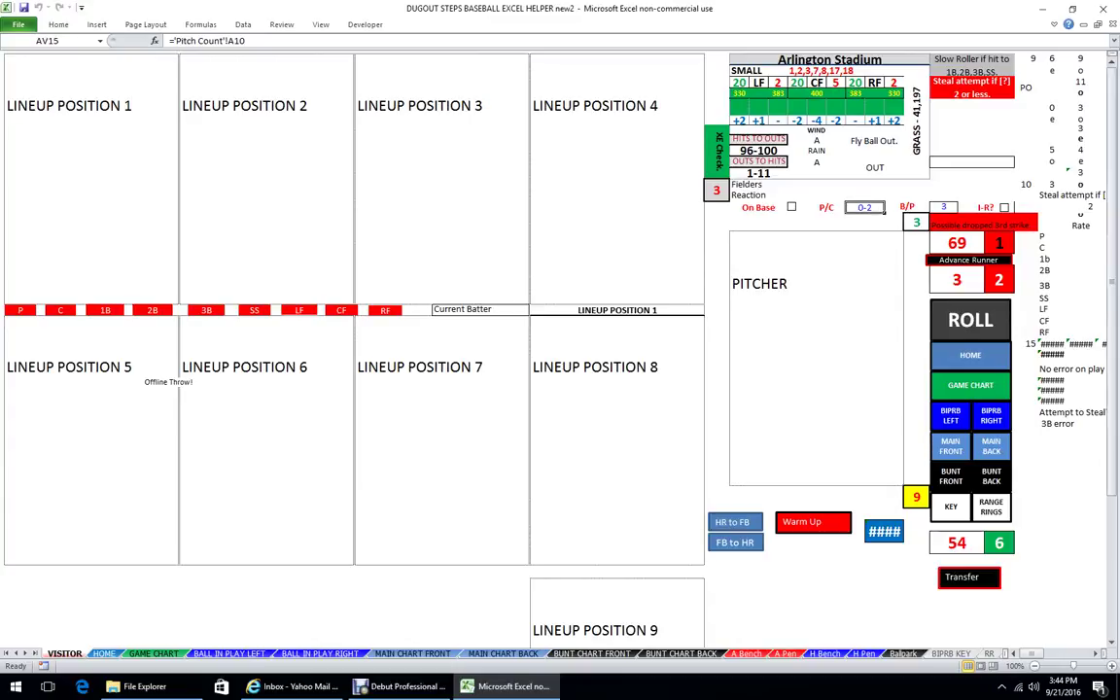
pyautogui.click(924, 224)
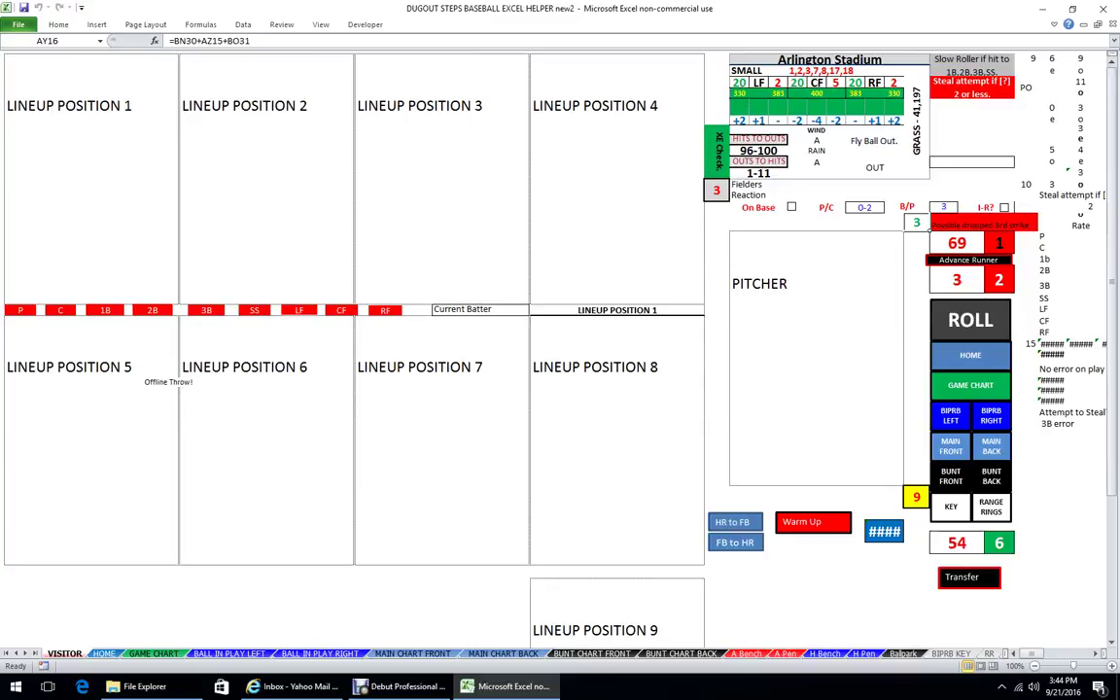
pyautogui.click(944, 207)
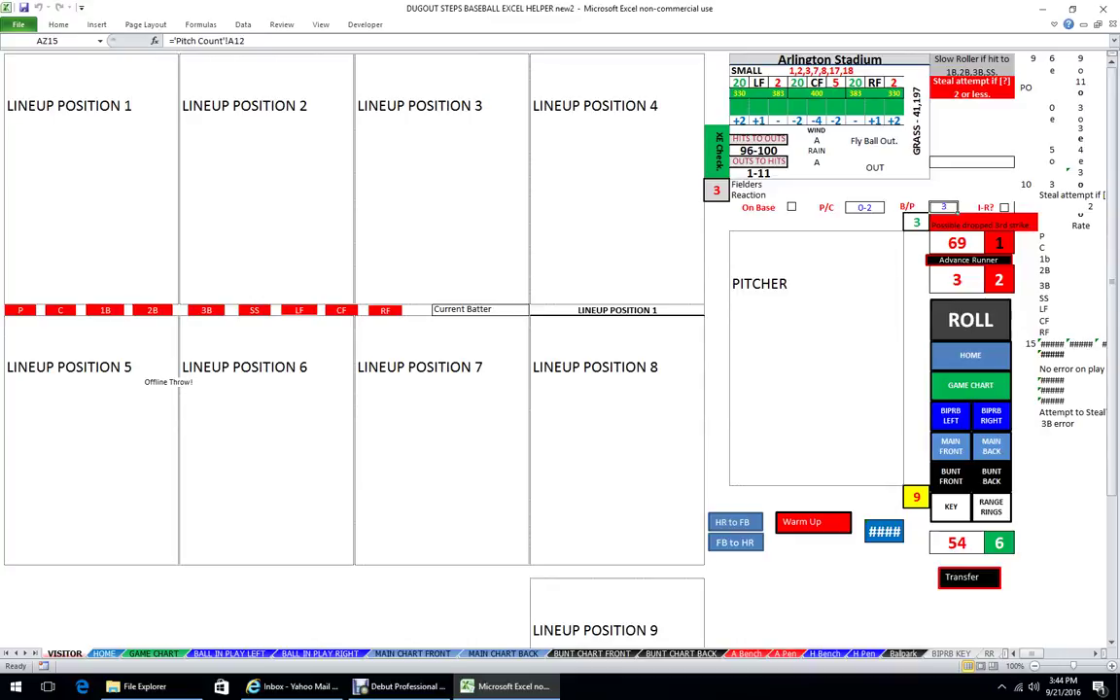
pyautogui.click(925, 224)
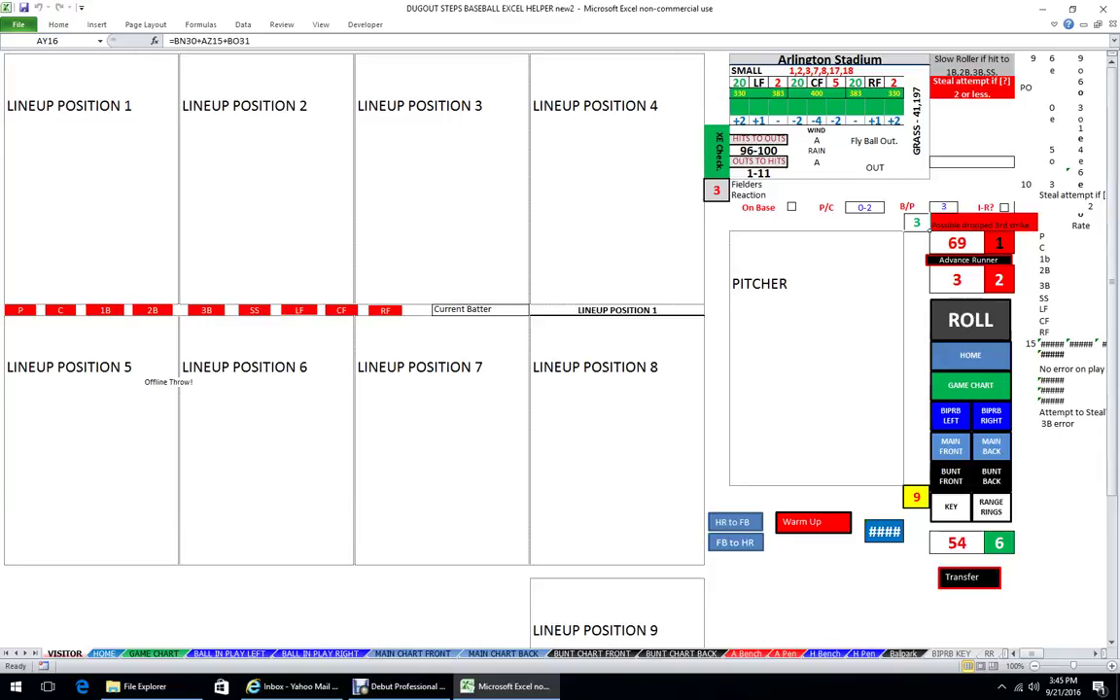
# - Close the Dugout Steps helper workbook with its changes saved and bring the File Explorer window back up
pyautogui.click(1102, 9)
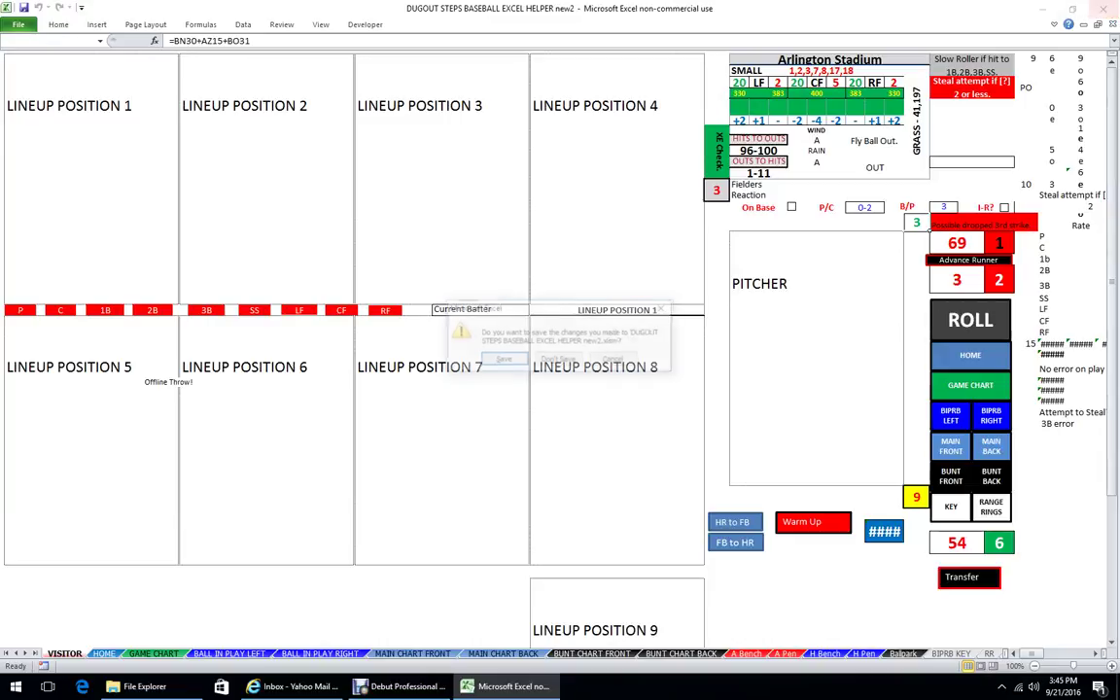
pyautogui.press('Return')
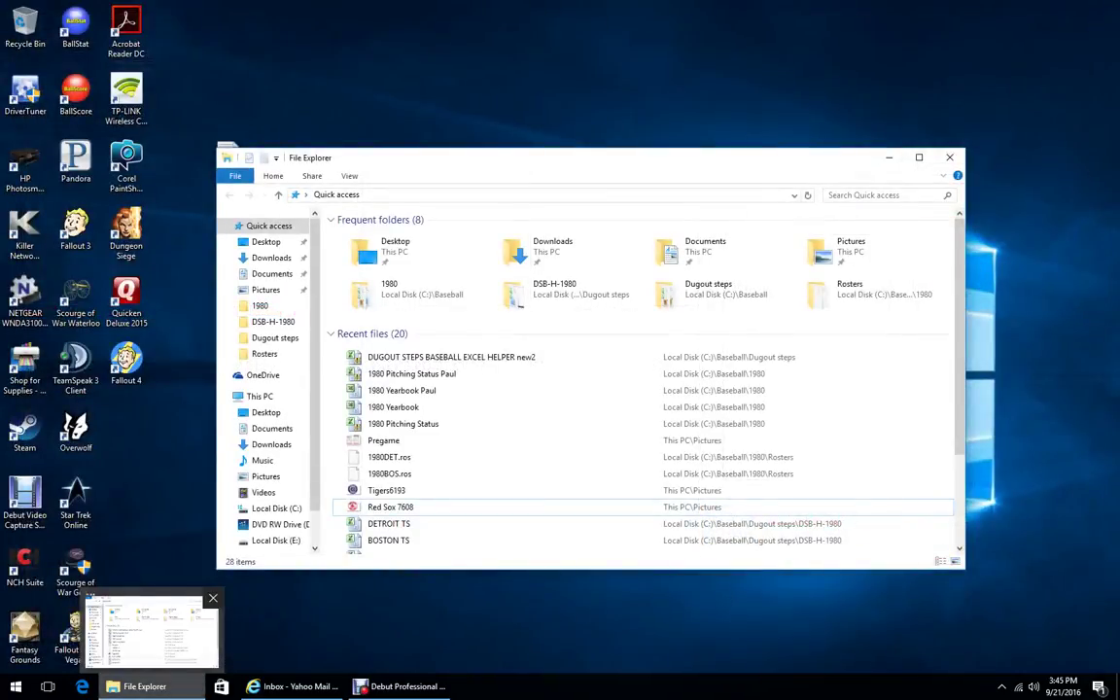
pyautogui.click(146, 687)
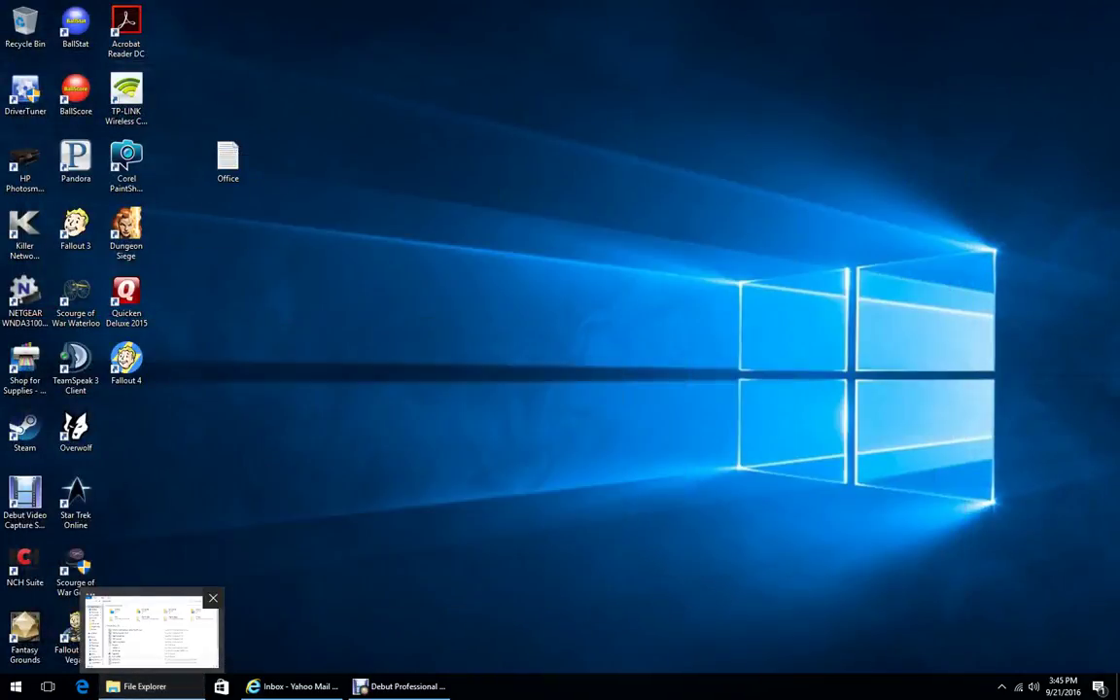
pyautogui.click(146, 687)
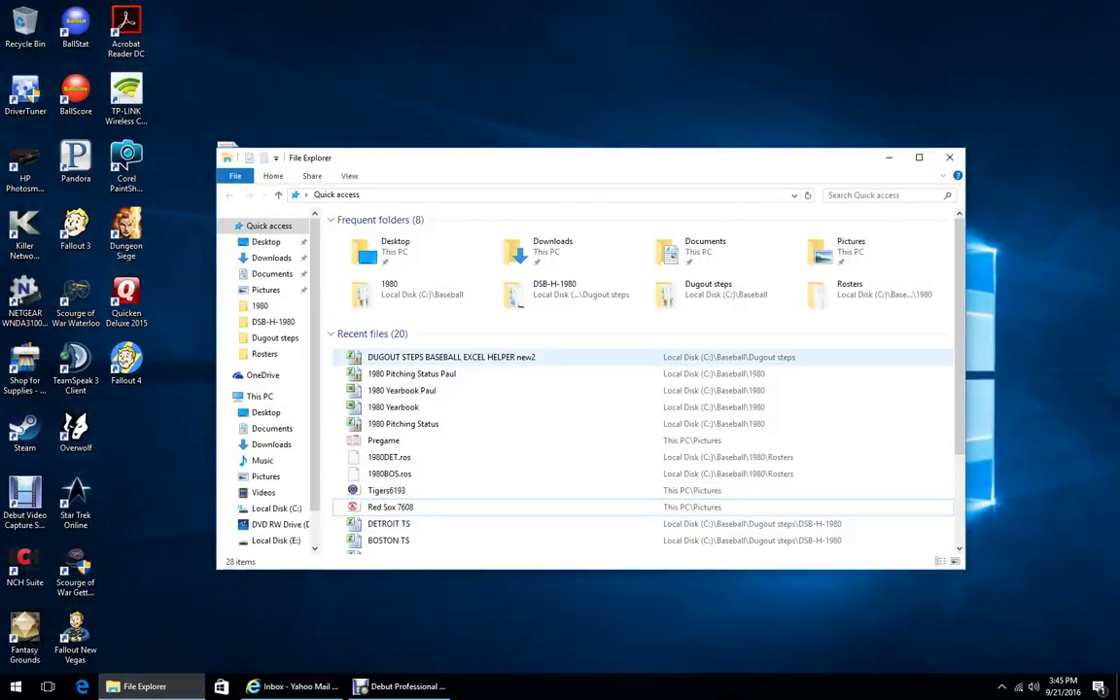
# - Open the NEW YORK (N) TS workbook from the TEAMS folder of DSB-H-1927 inside Dugout steps
pyautogui.click(273, 321)
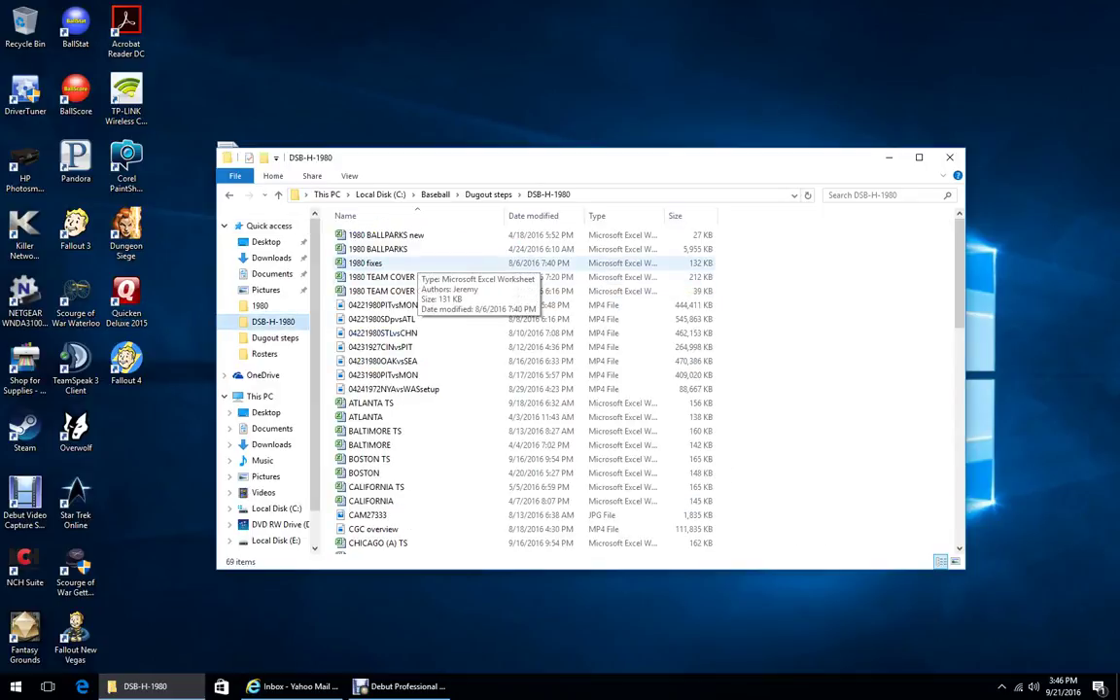
pyautogui.click(489, 195)
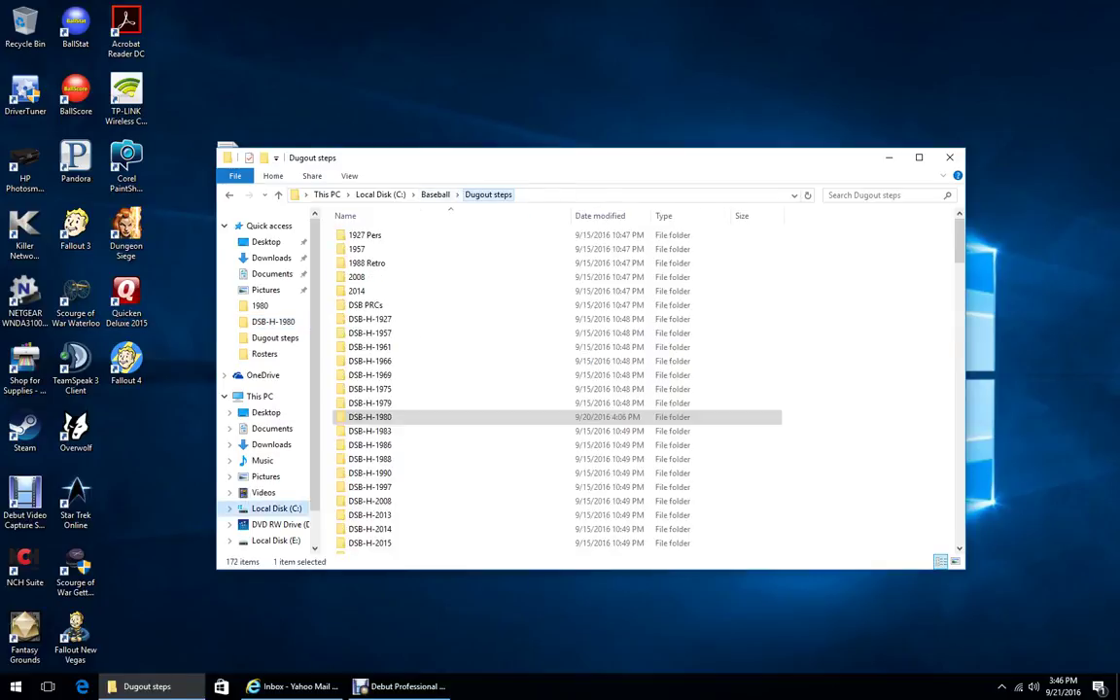
pyautogui.doubleClick(370, 319)
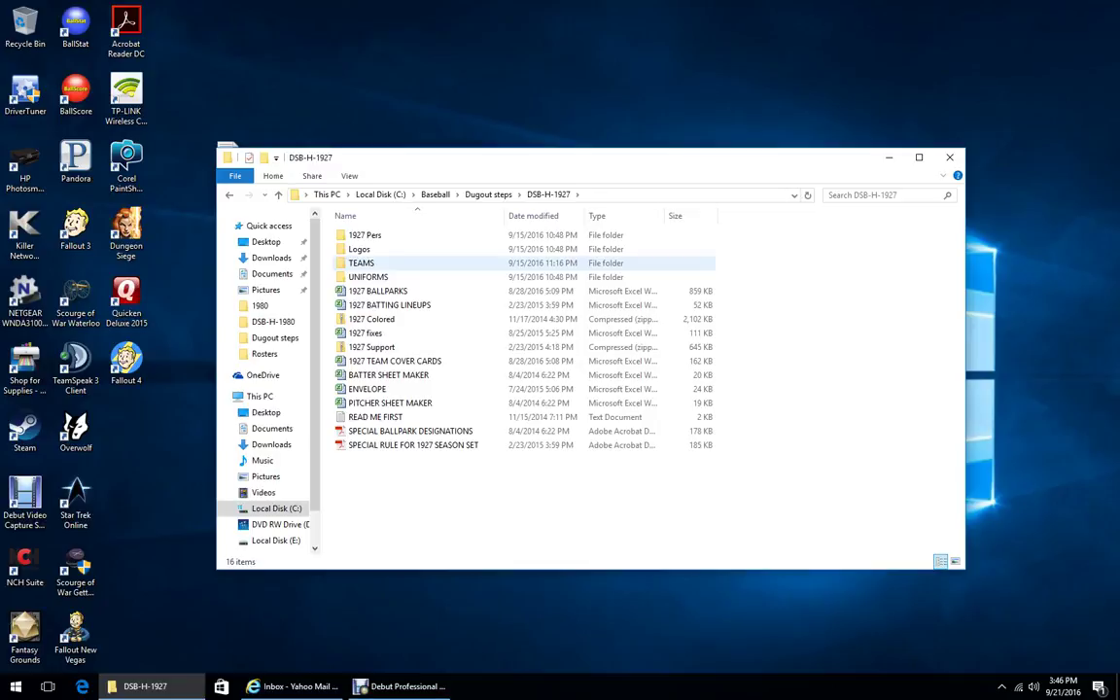
pyautogui.doubleClick(428, 262)
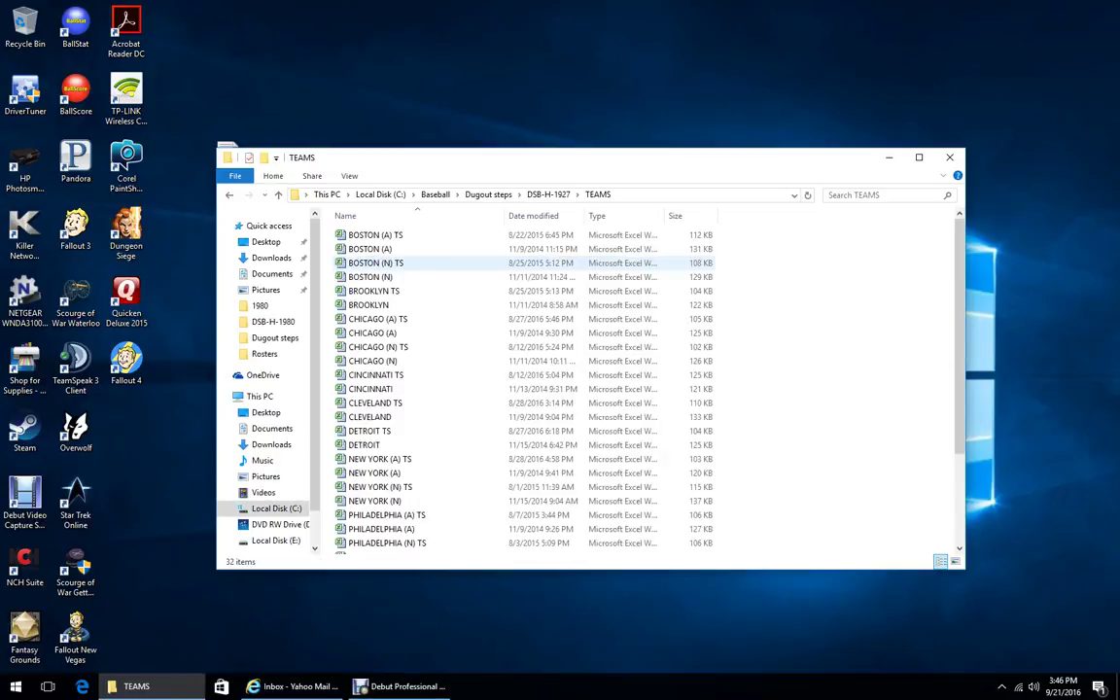
pyautogui.scroll(-3, 428, 263)
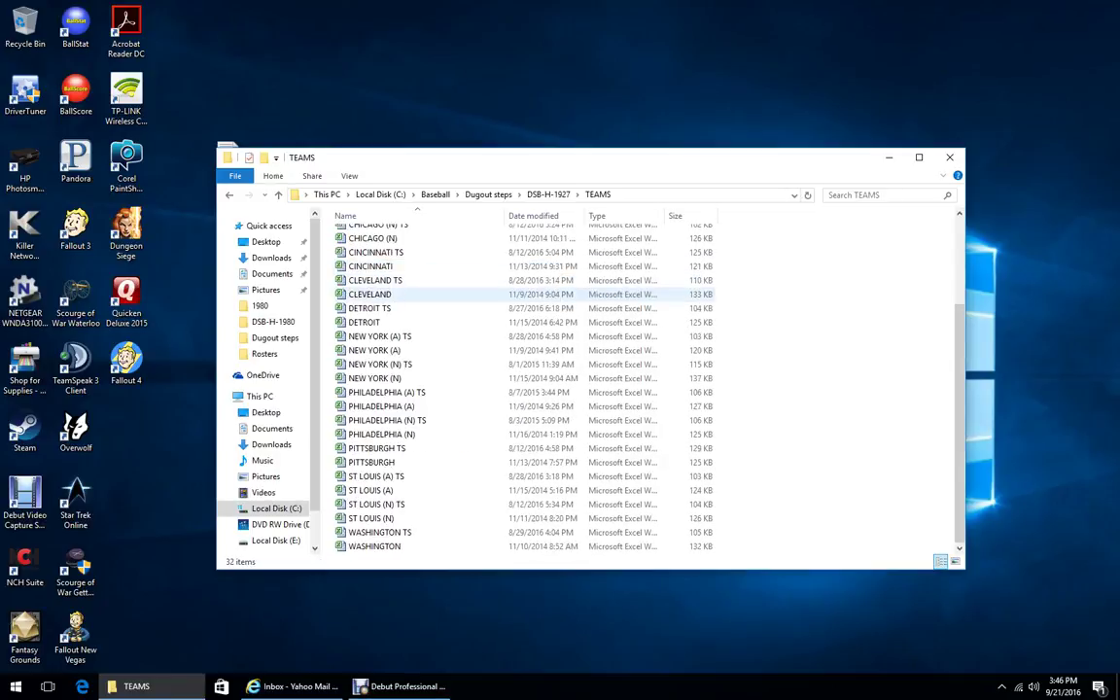
pyautogui.click(379, 364)
pyautogui.doubleClick(379, 365)
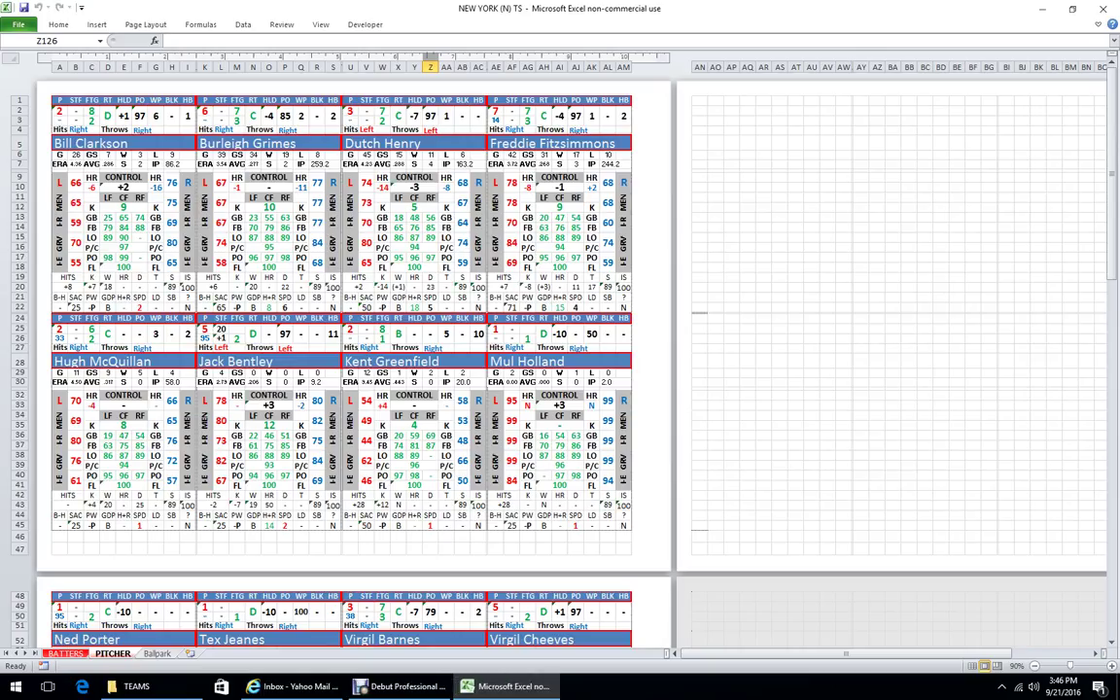
# - On the Ballpark sheet, compare the Polo Grounds left field cells C3 and A6 with the grid values in K1:M1
pyautogui.click(156, 654)
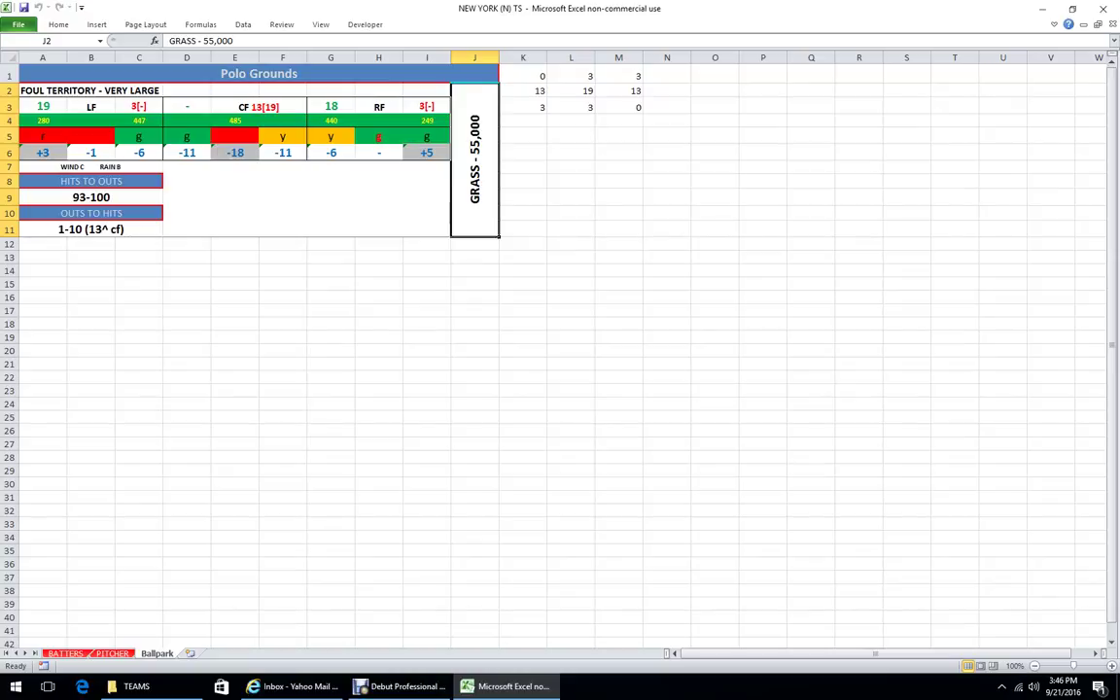
pyautogui.click(156, 107)
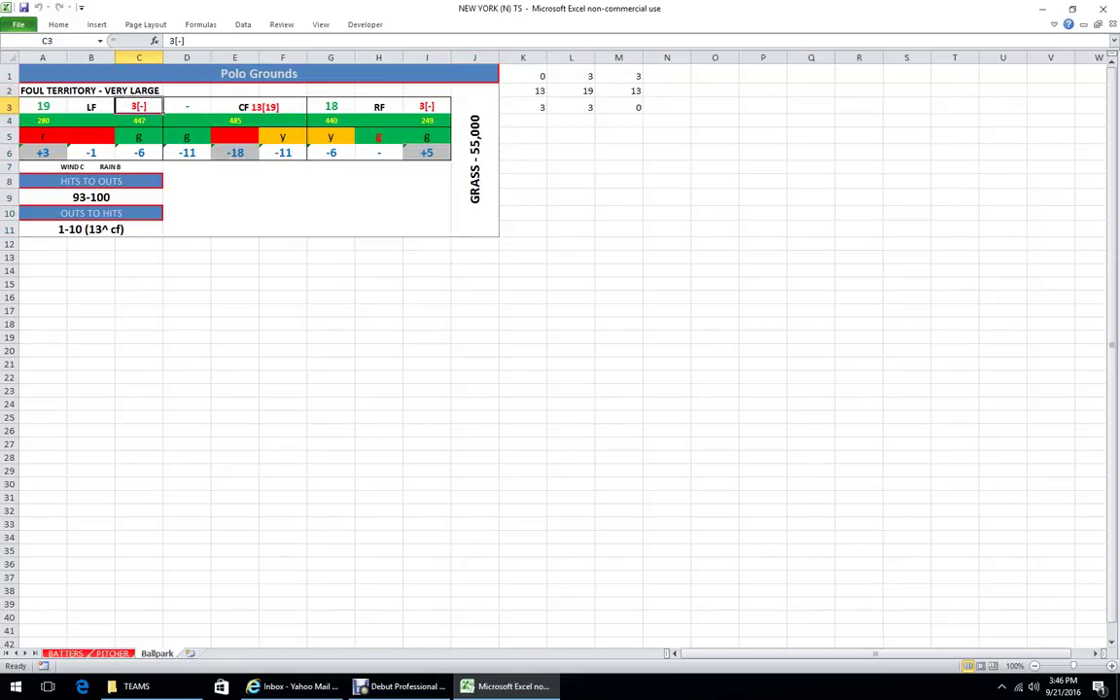
pyautogui.click(60, 153)
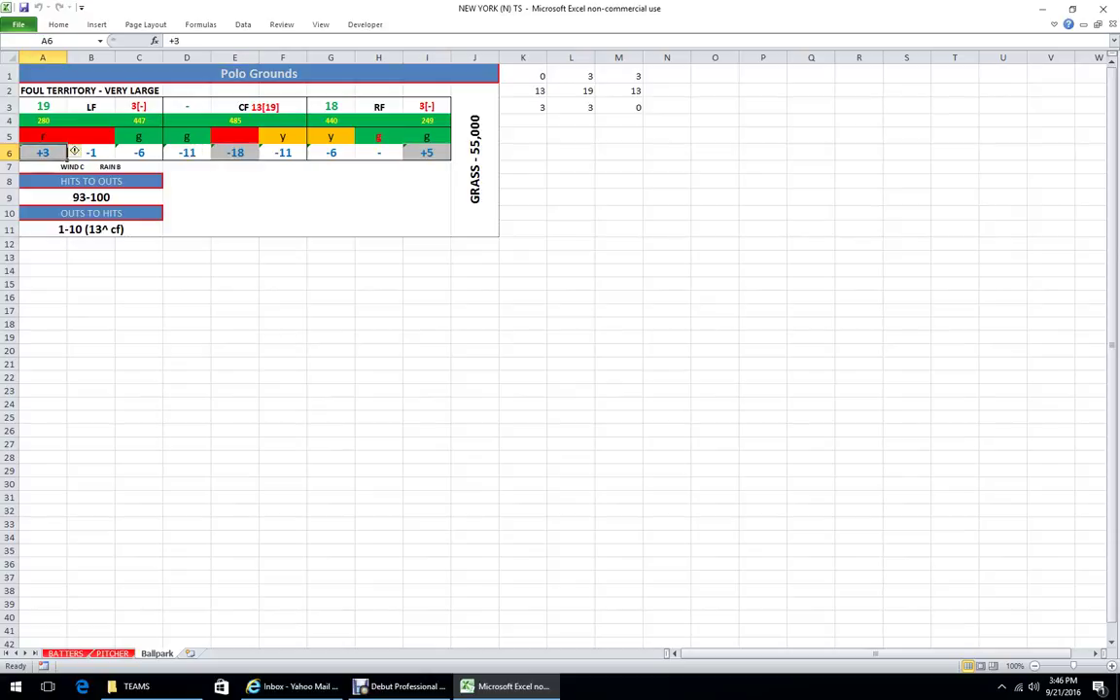
pyautogui.click(524, 75)
pyautogui.click(571, 75)
pyautogui.click(620, 75)
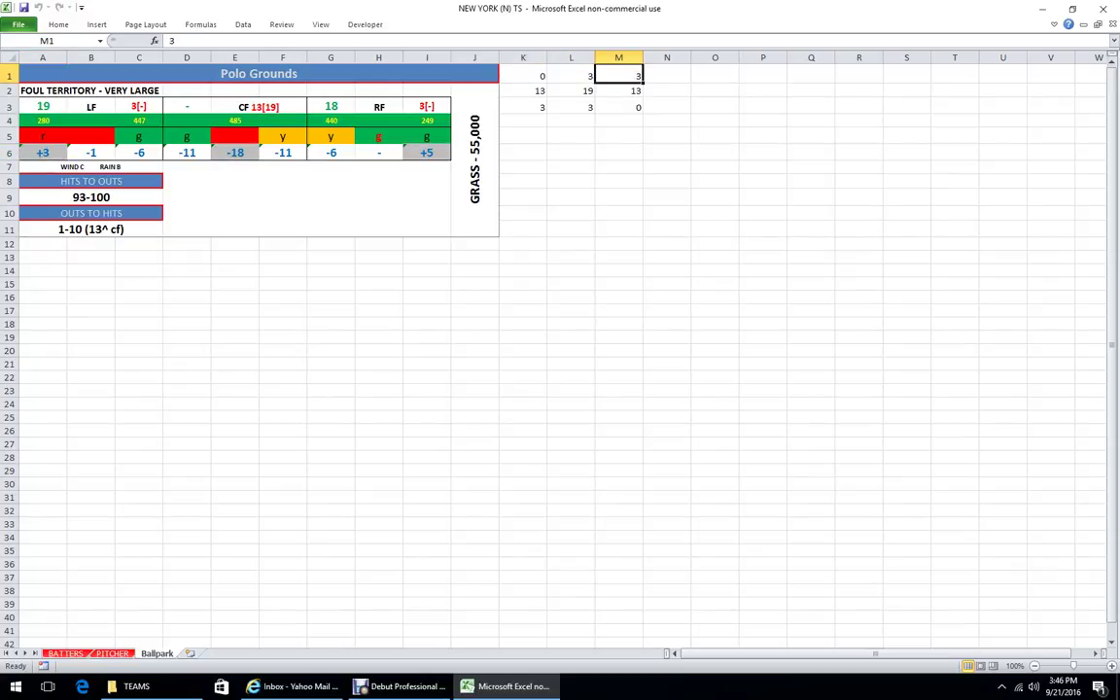
# - Examine the Polo Grounds outfield adjustments in row 6 from A6 to F6 and the right field number in I3
pyautogui.click(42, 153)
pyautogui.click(91, 153)
pyautogui.click(139, 153)
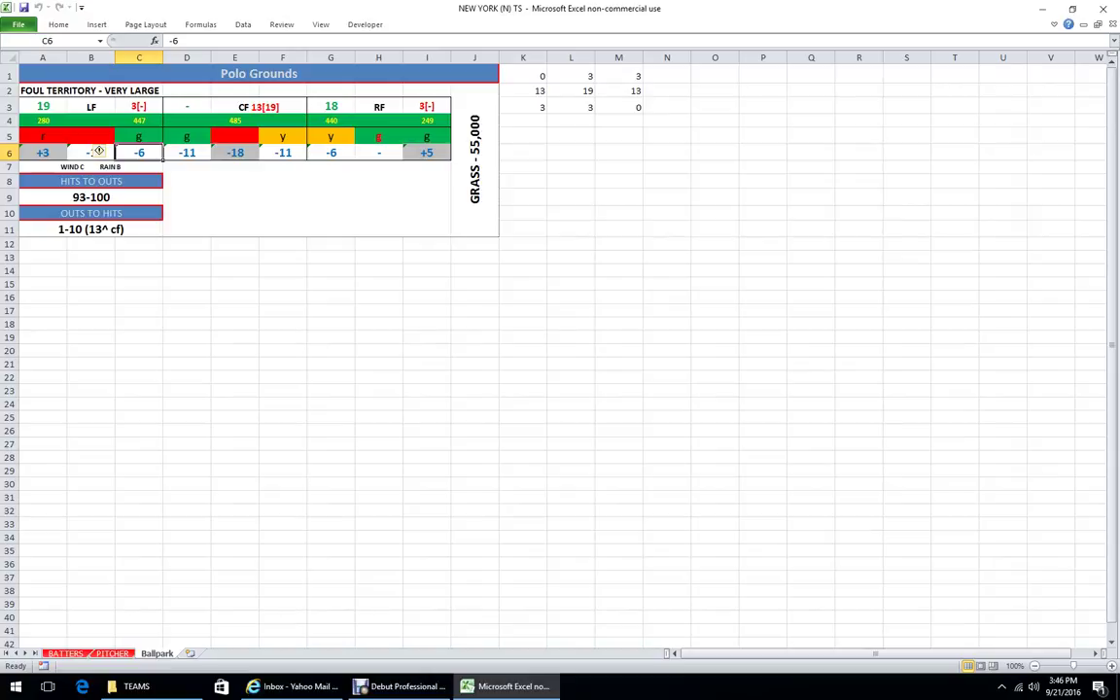
pyautogui.press('Right')
pyautogui.press('Right')
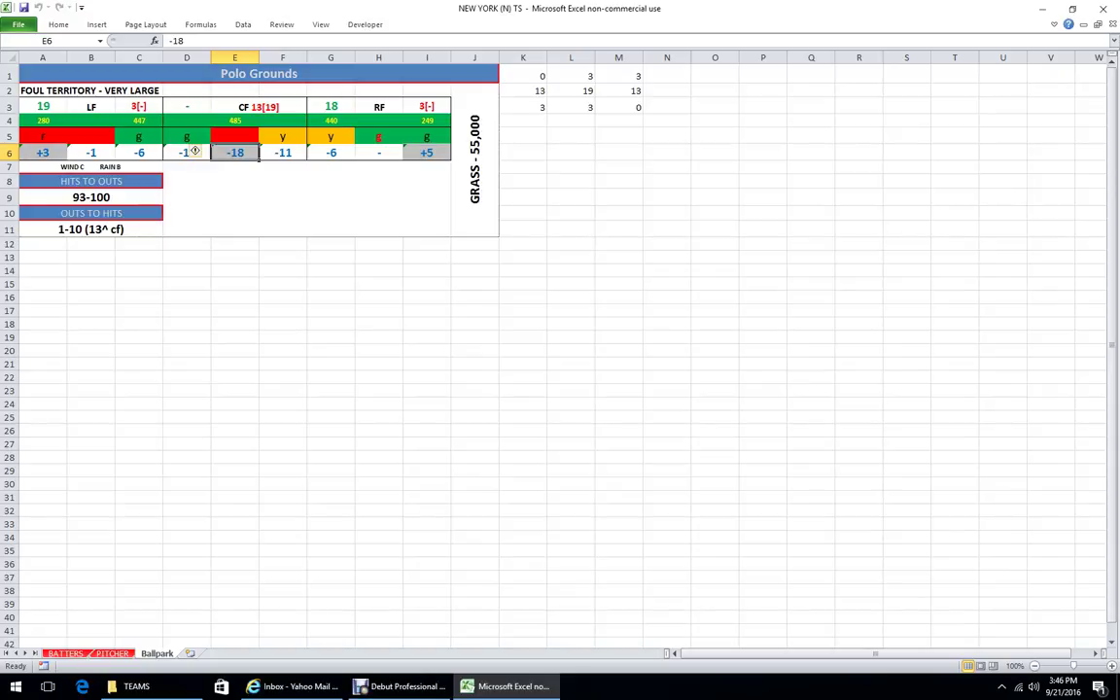
pyautogui.press('Right')
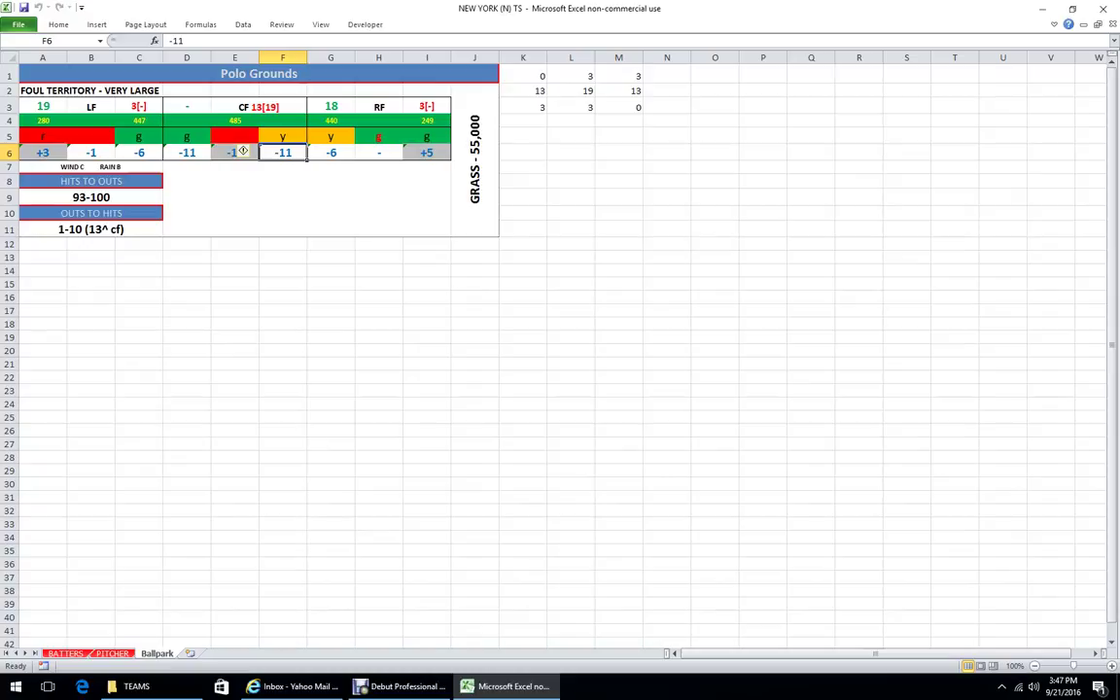
pyautogui.click(243, 151)
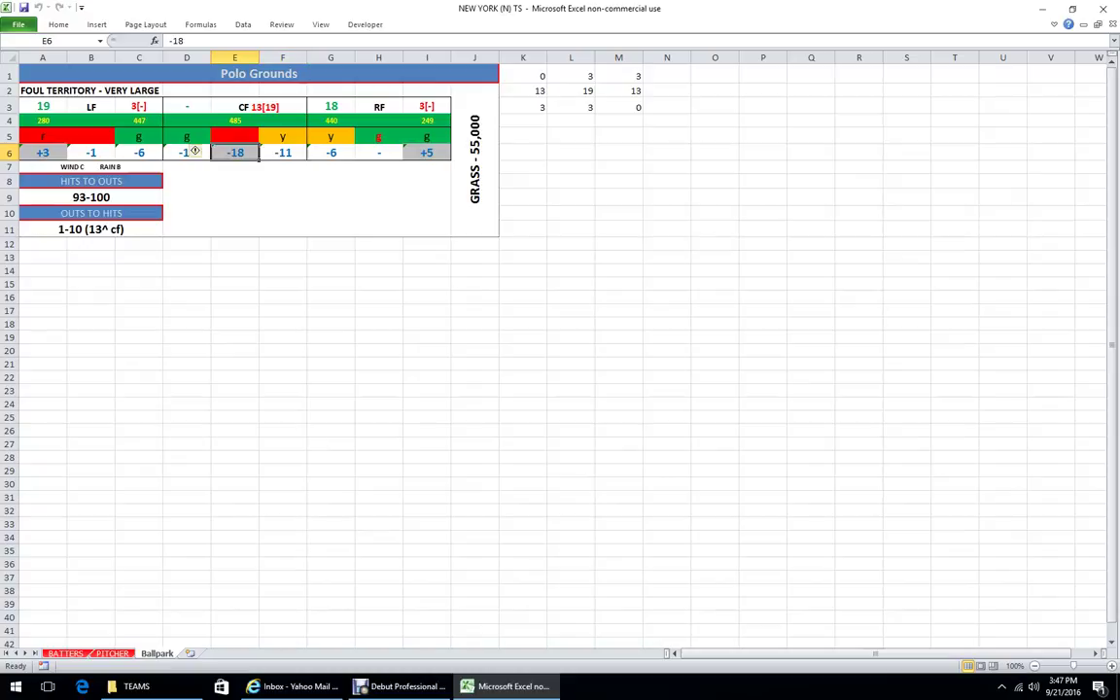
pyautogui.click(427, 106)
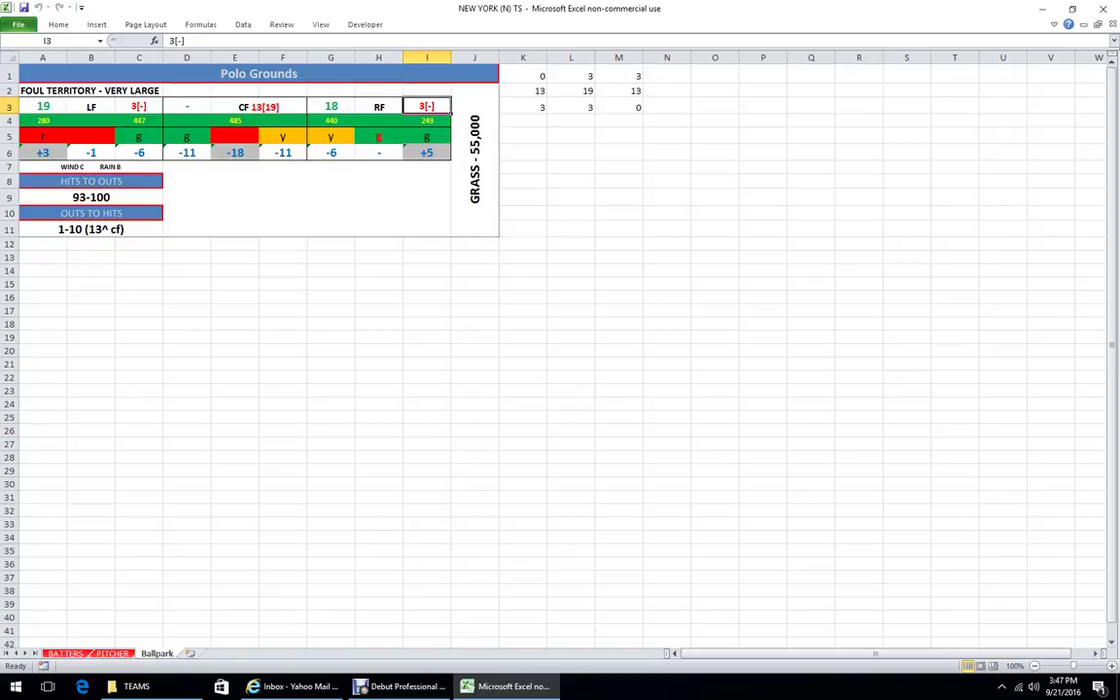
# - Compare the Polo Grounds values in M3 and I6, and select the whole ballpark block A1:M11
pyautogui.click(619, 107)
pyautogui.click(427, 153)
pyautogui.click(618, 228)
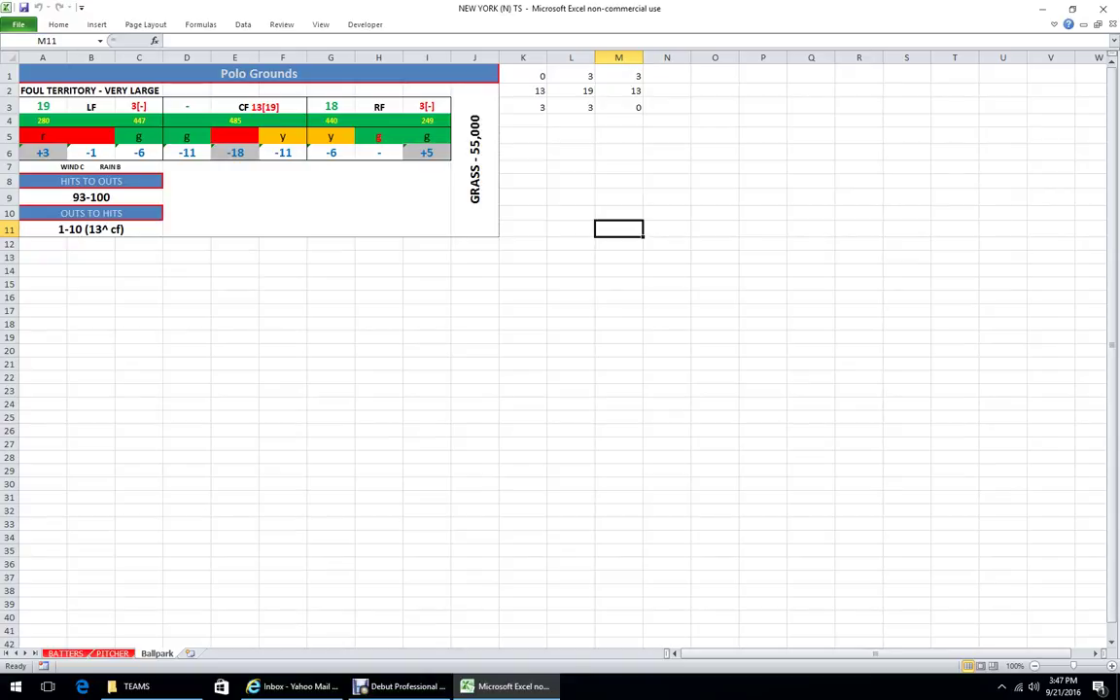
pyautogui.moveTo(618, 76); pyautogui.dragTo(43, 231)
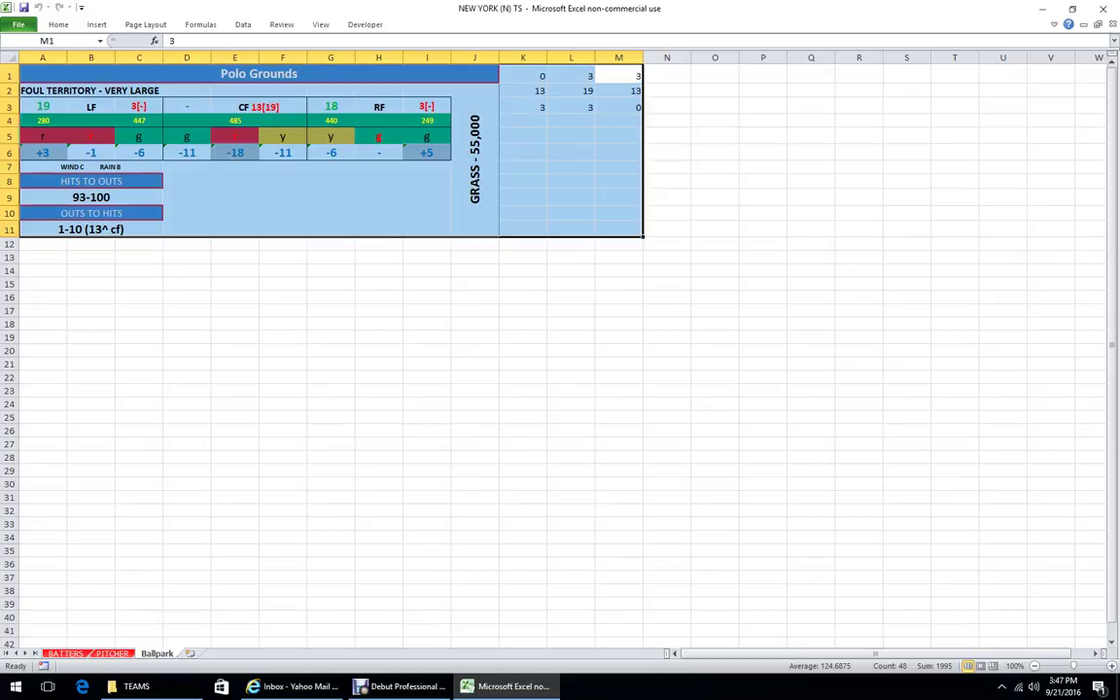
# - Show the first page of player cards on the BATTERS sheet and select its columns A through AM
pyautogui.click(66, 654)
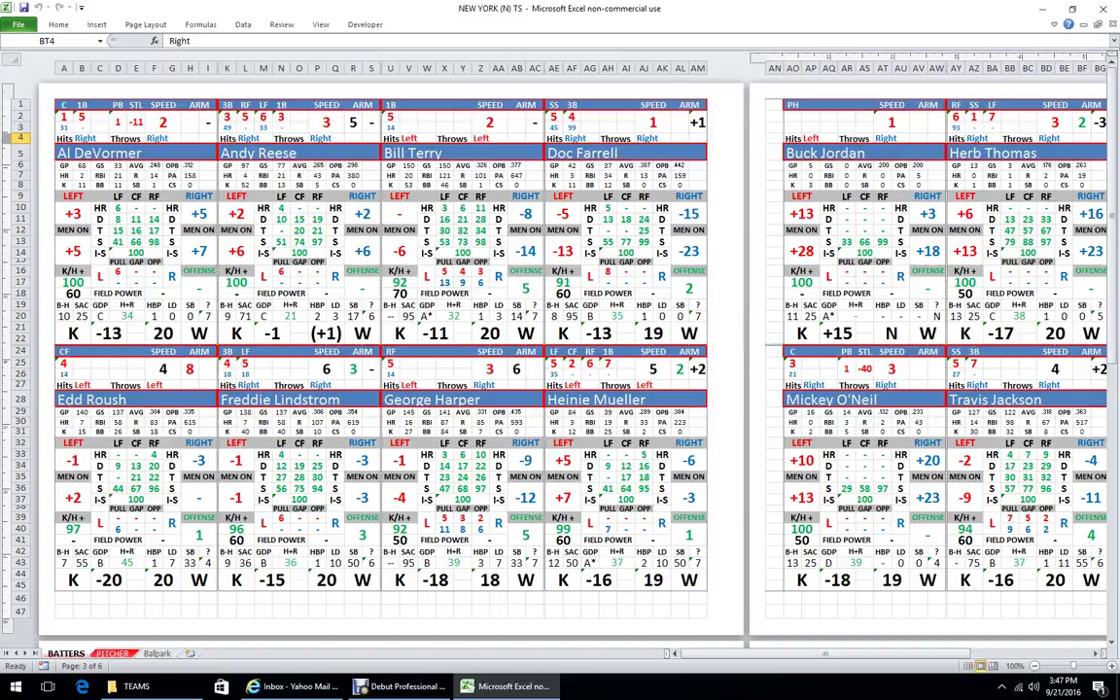
pyautogui.moveTo(764, 655); pyautogui.dragTo(671, 653)
pyautogui.click(64, 68)
pyautogui.moveTo(63, 68); pyautogui.dragTo(702, 66)
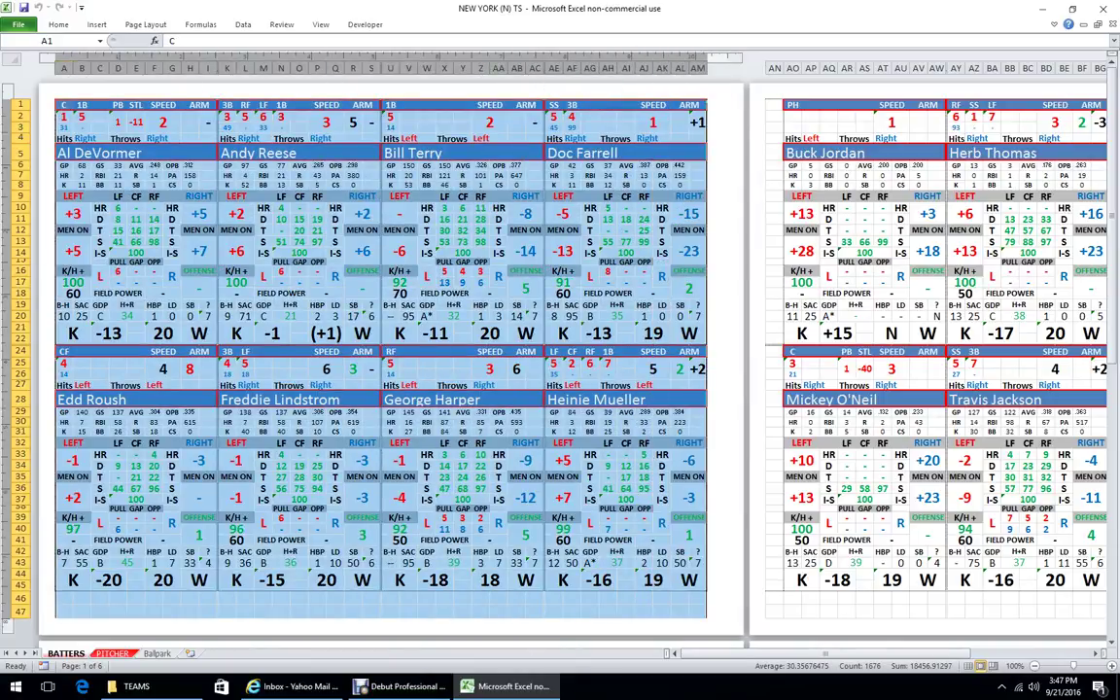
# - Select columns A through AM of the pitcher cards on the PITCHER sheet, and return to the BATTERS sheet
pyautogui.hotkey('ctrl', 'pagedown')
pyautogui.moveTo(60, 67); pyautogui.dragTo(630, 67)
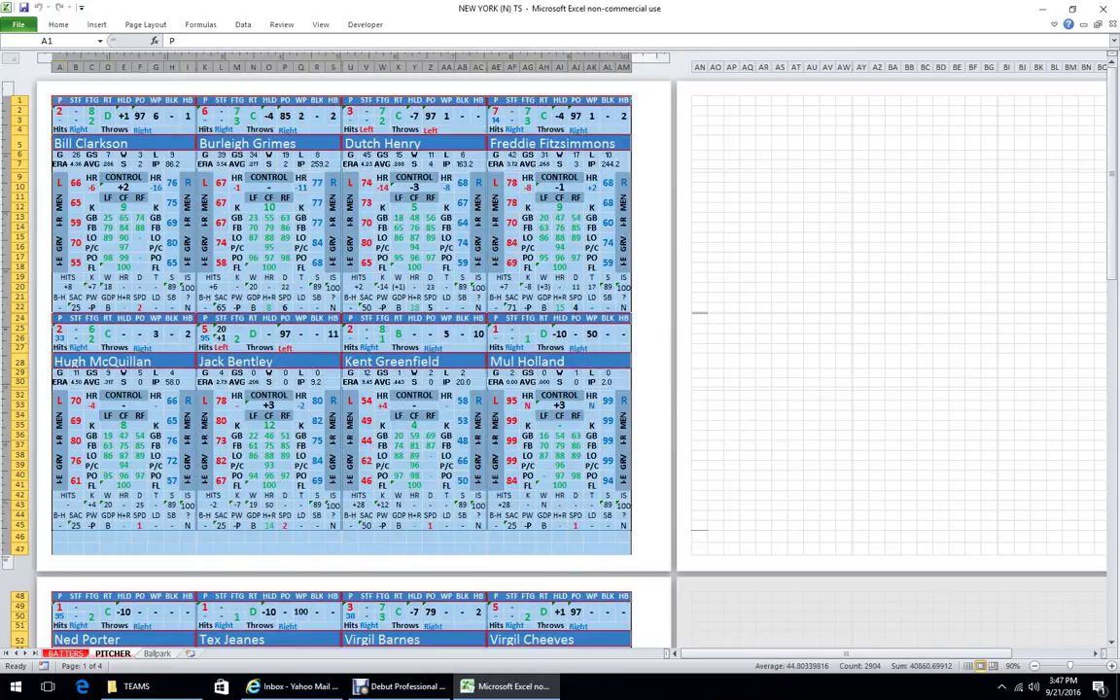
pyautogui.hotkey('ctrl', 'pageup')
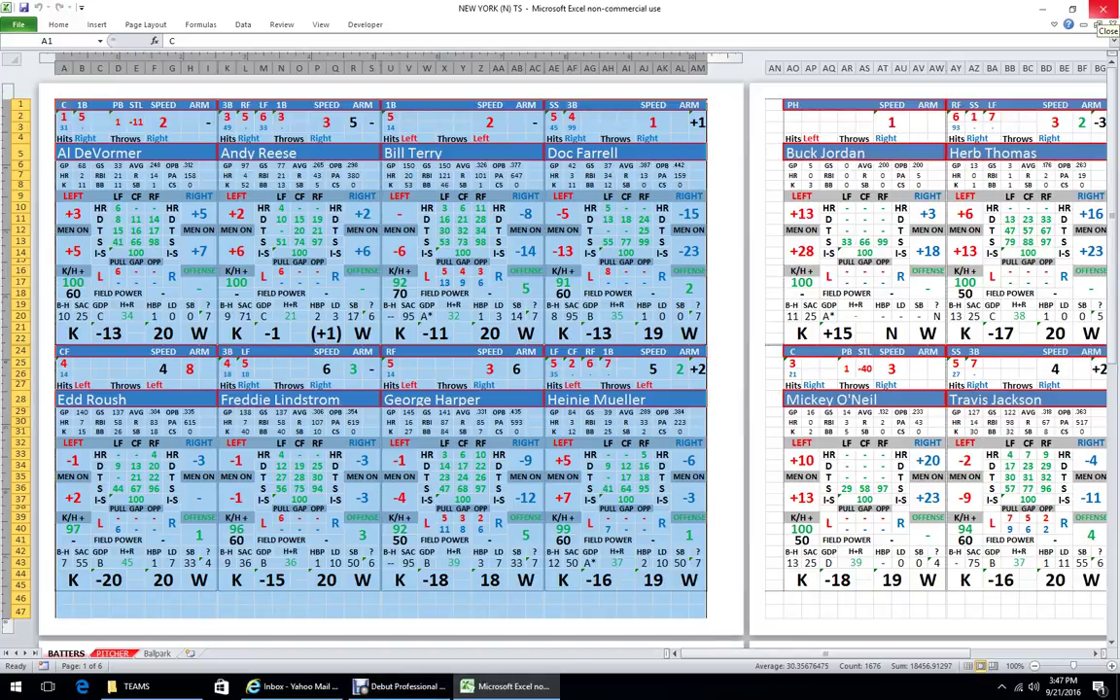
# - Close the NEW YORK (N) TS workbook and the TEAMS folder window, and switch to Debut Professional
pyautogui.click(1104, 9)
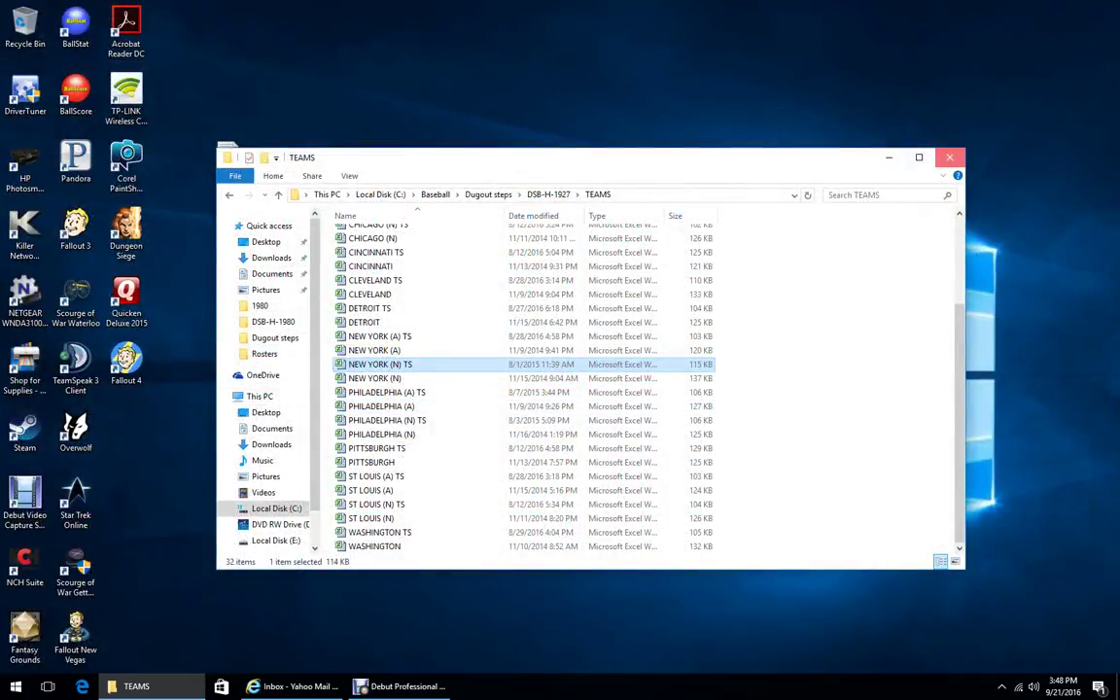
pyautogui.click(950, 158)
pyautogui.click(325, 687)
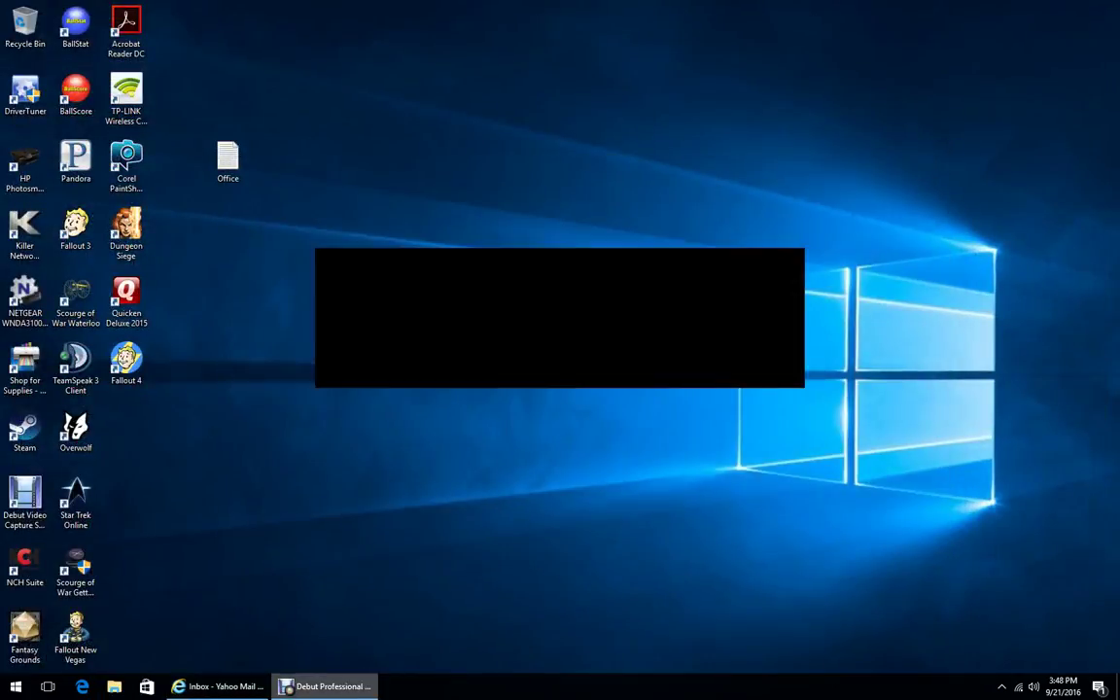